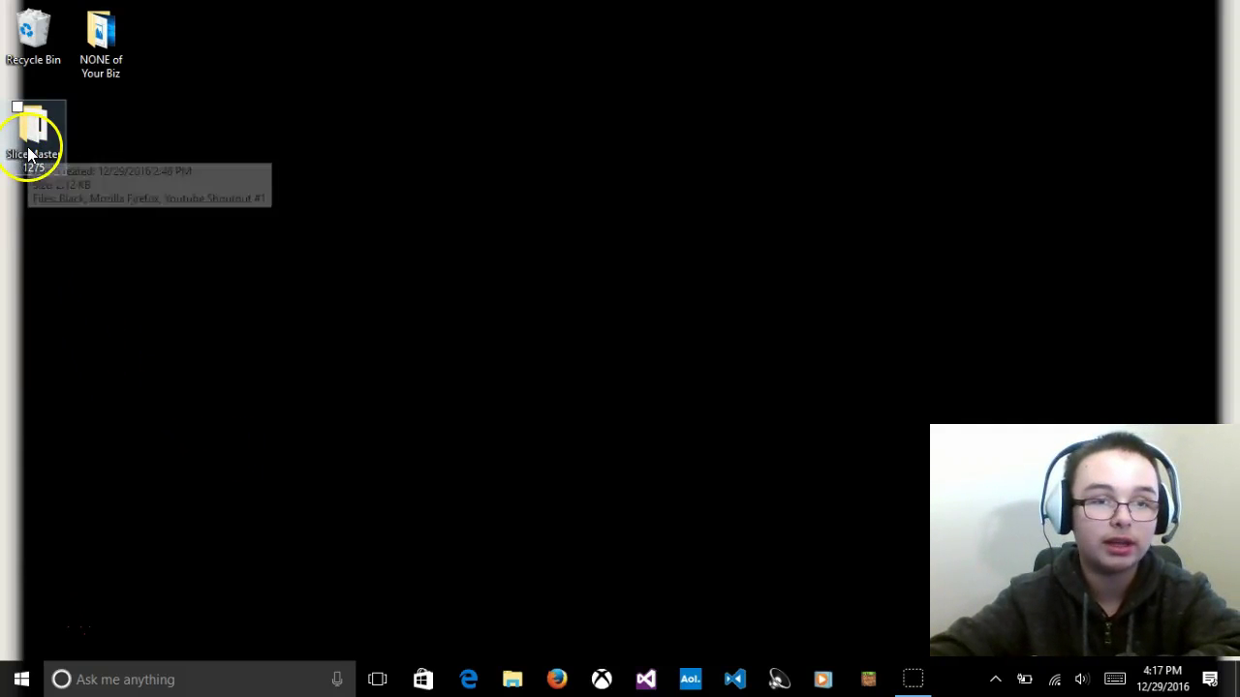
Step: Find Minecraft by searching the computer for "Mine", open the desktop launcher and start the demo
left_click(145, 684)
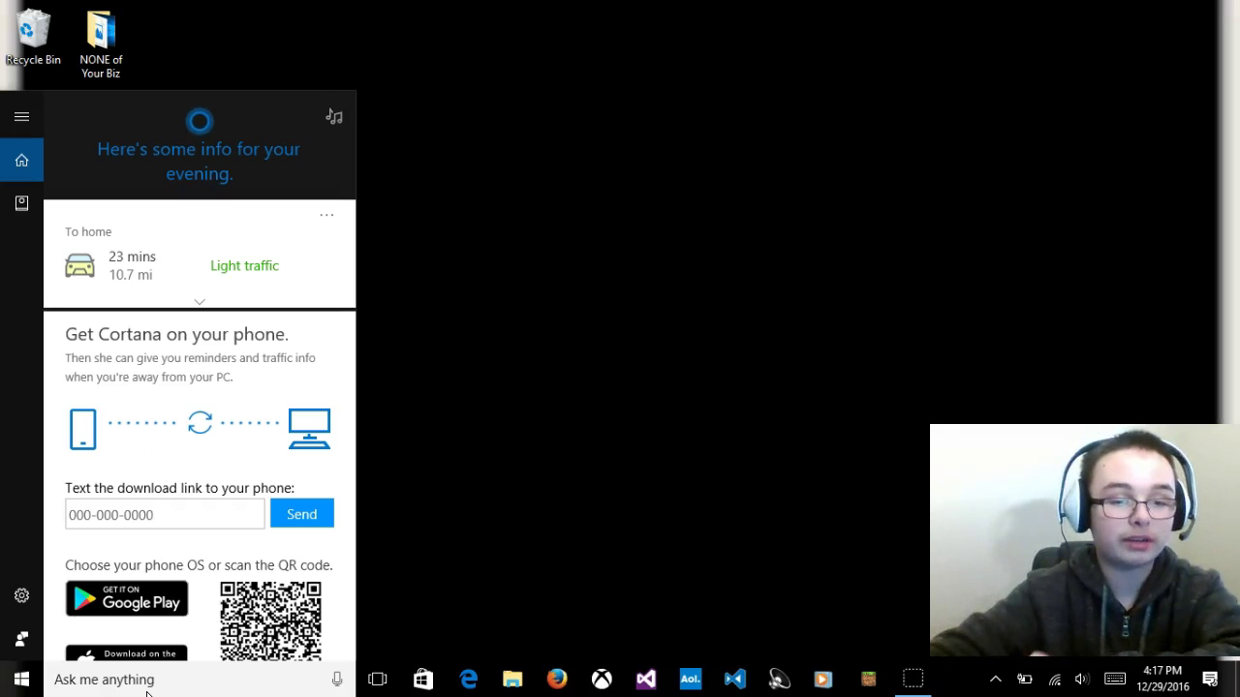
type("Mine")
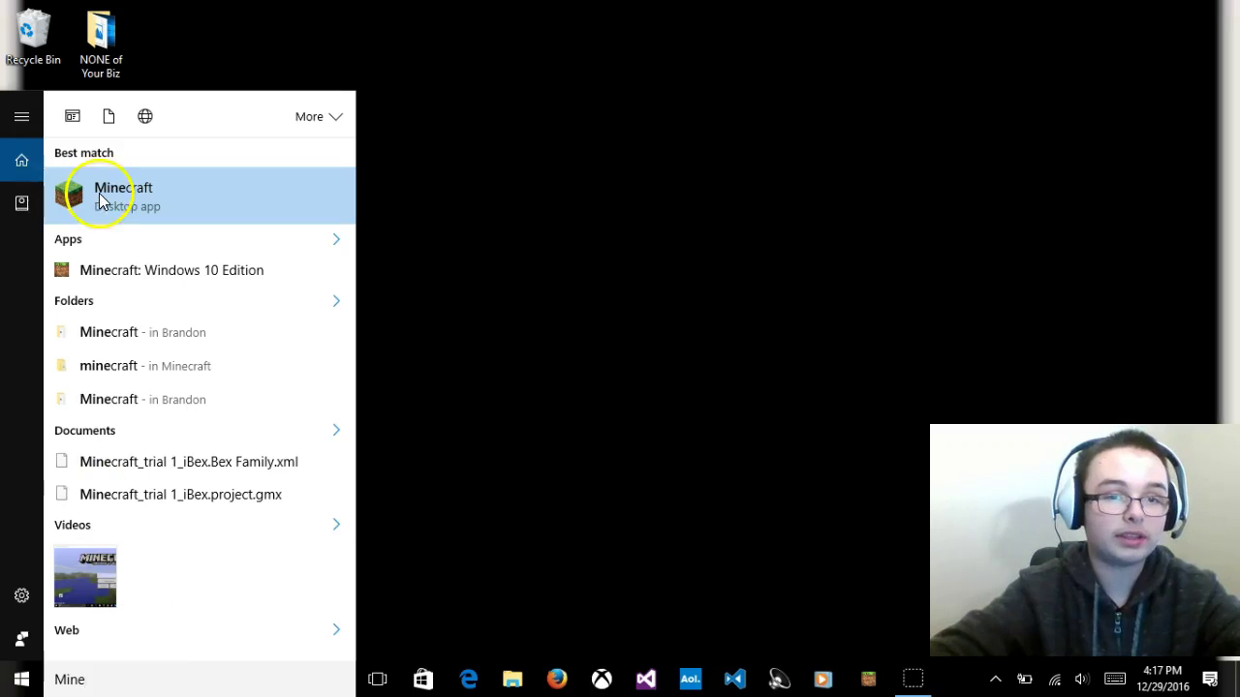
left_click(100, 196)
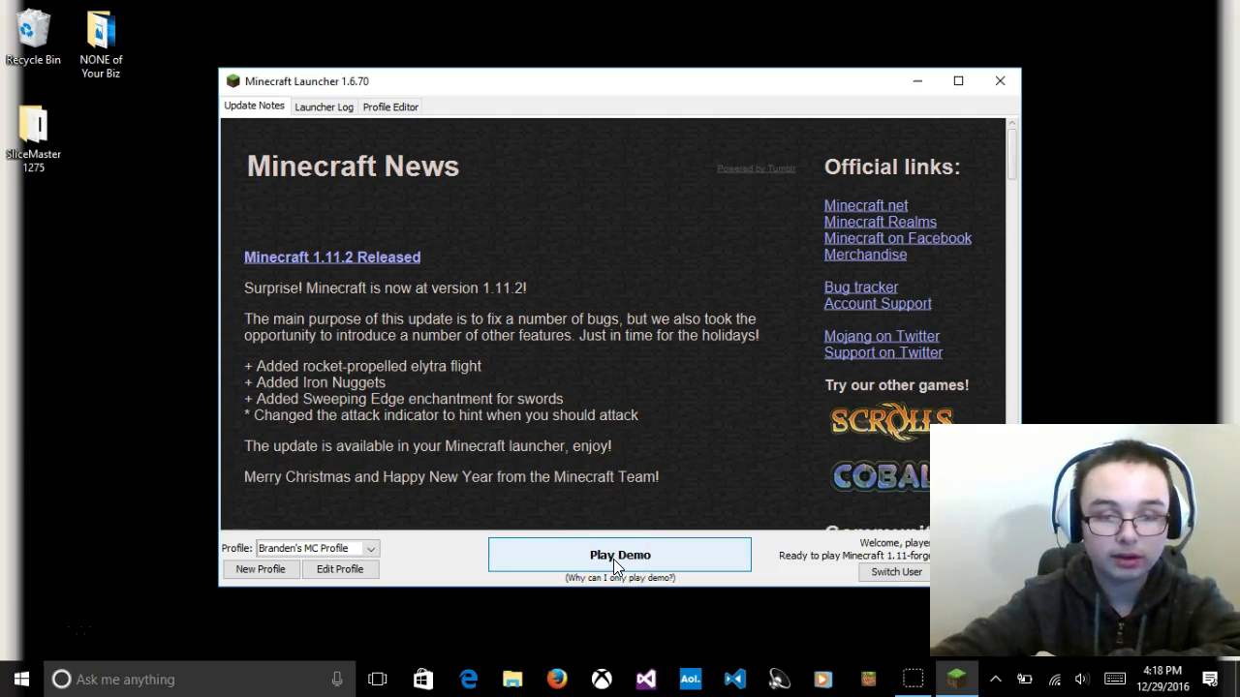
left_click(613, 565)
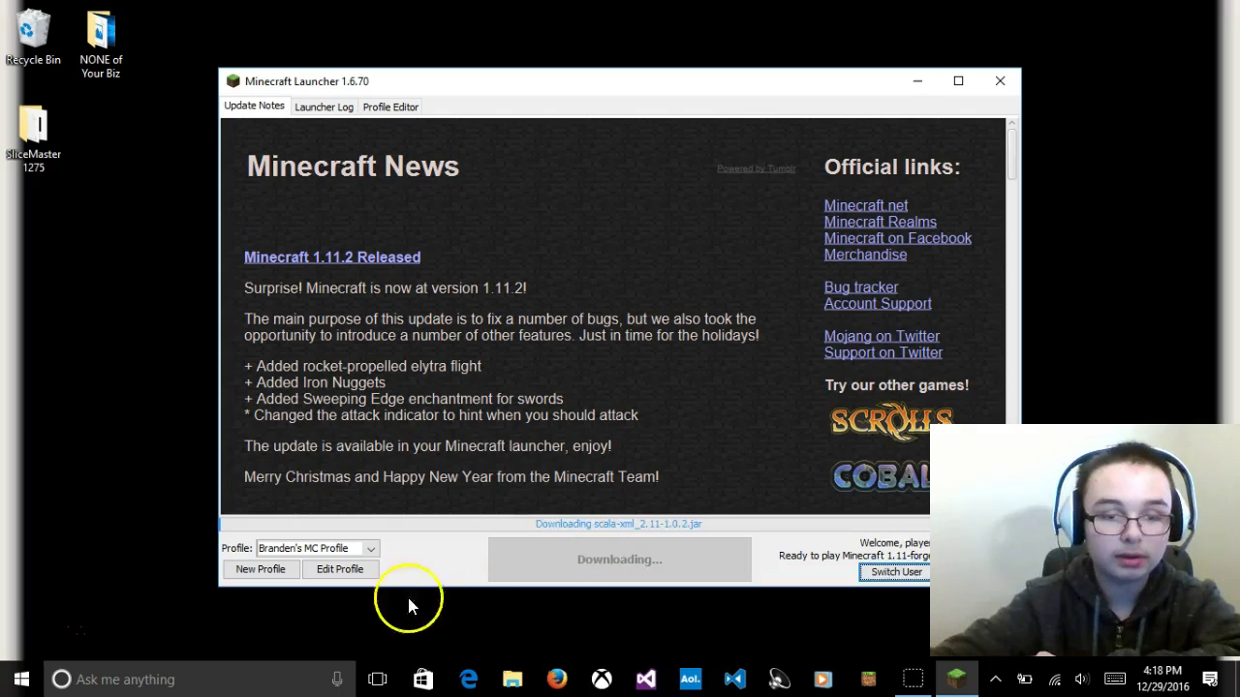
Step: Search the computer for "mine" and reopen the Minecraft desktop app
left_click(285, 666)
type("mi")
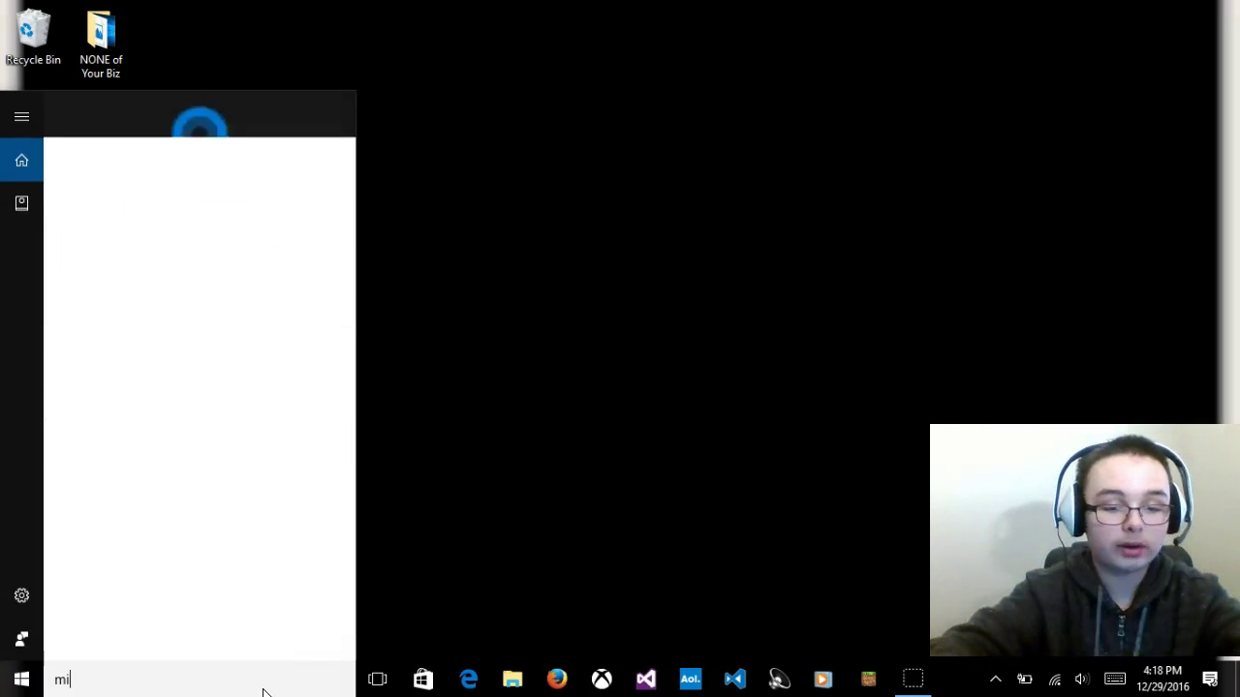
type("ne")
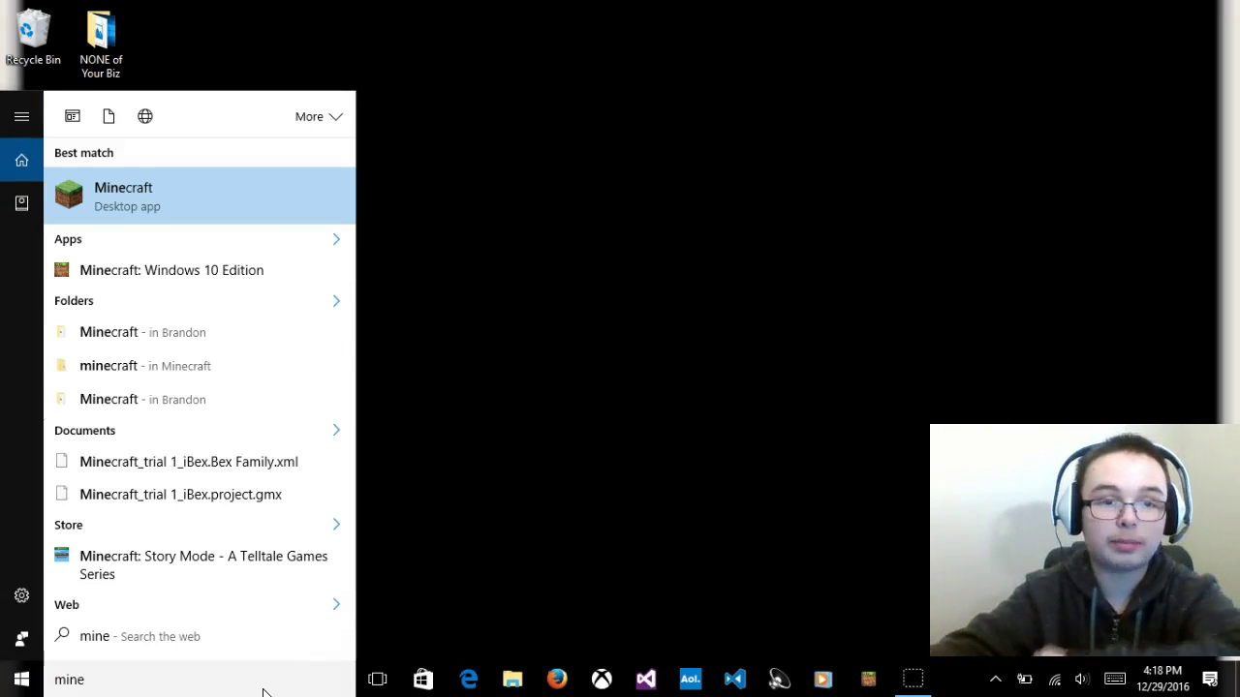
key("Escape")
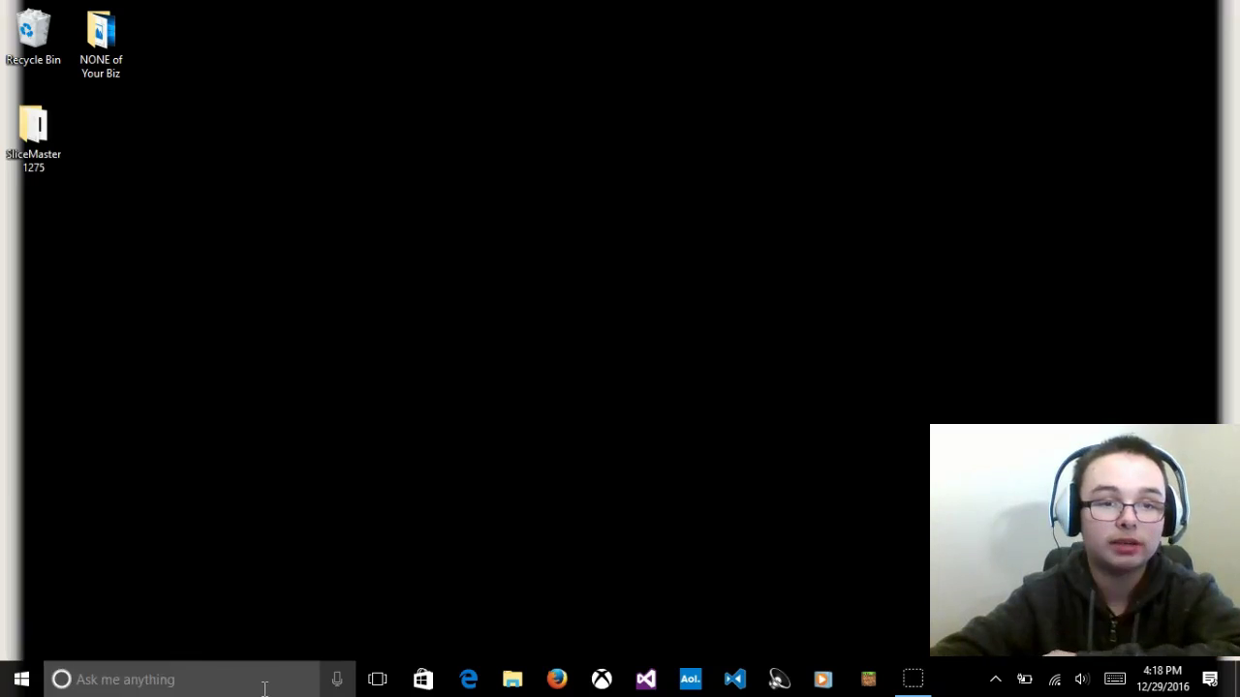
Step: Open Firefox and Microsoft Edge, and bring the Minecraft launcher to the front
left_click(554, 680)
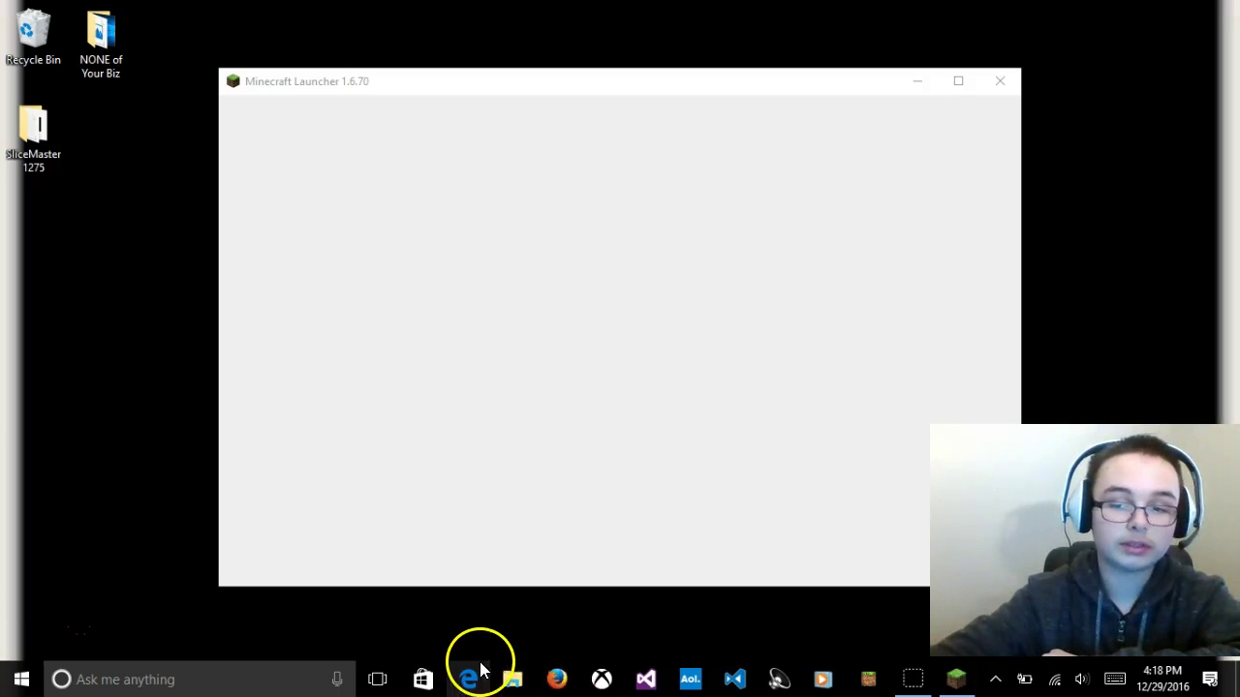
left_click(478, 674)
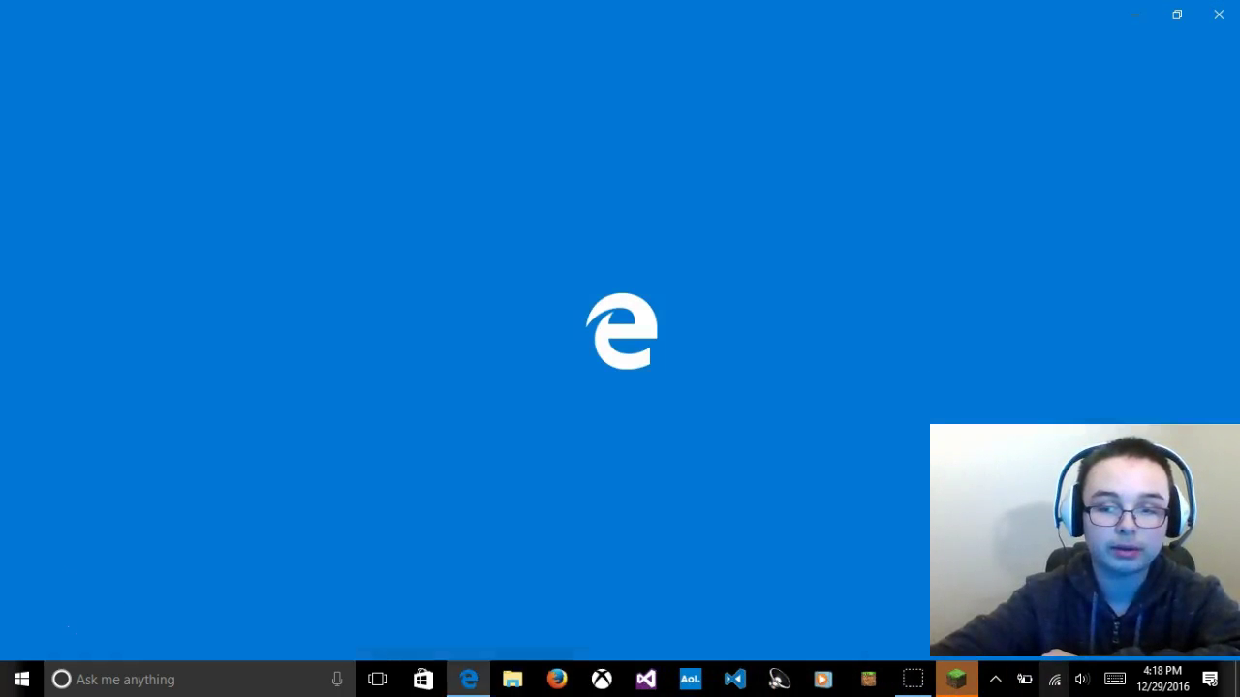
left_click(949, 683)
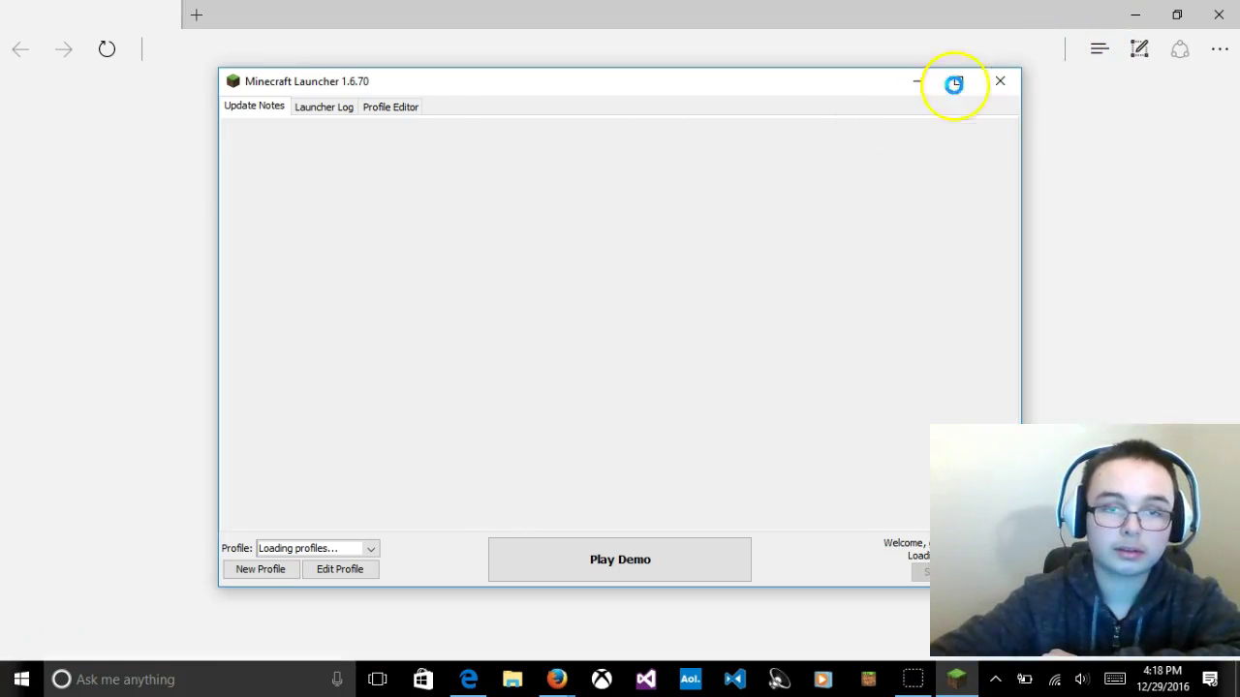
left_click(334, 22)
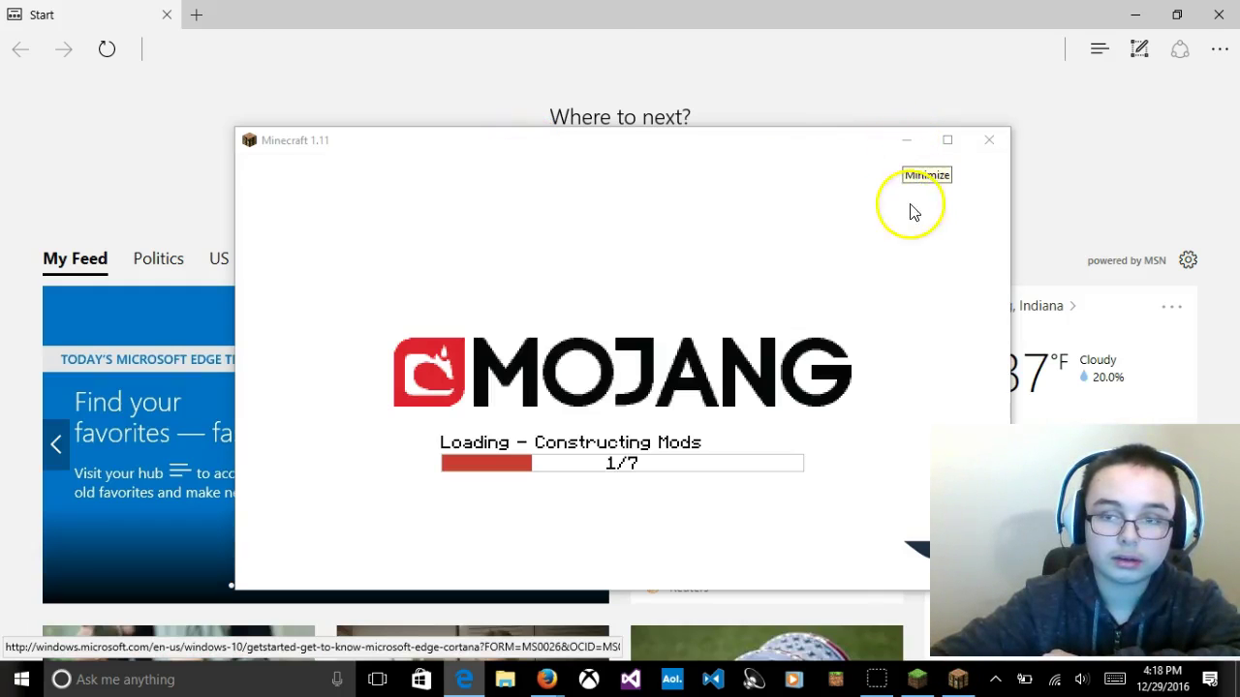
Step: Minimize the Minecraft launcher and close Microsoft Edge, leaving Google open in Firefox
left_click(1130, 27)
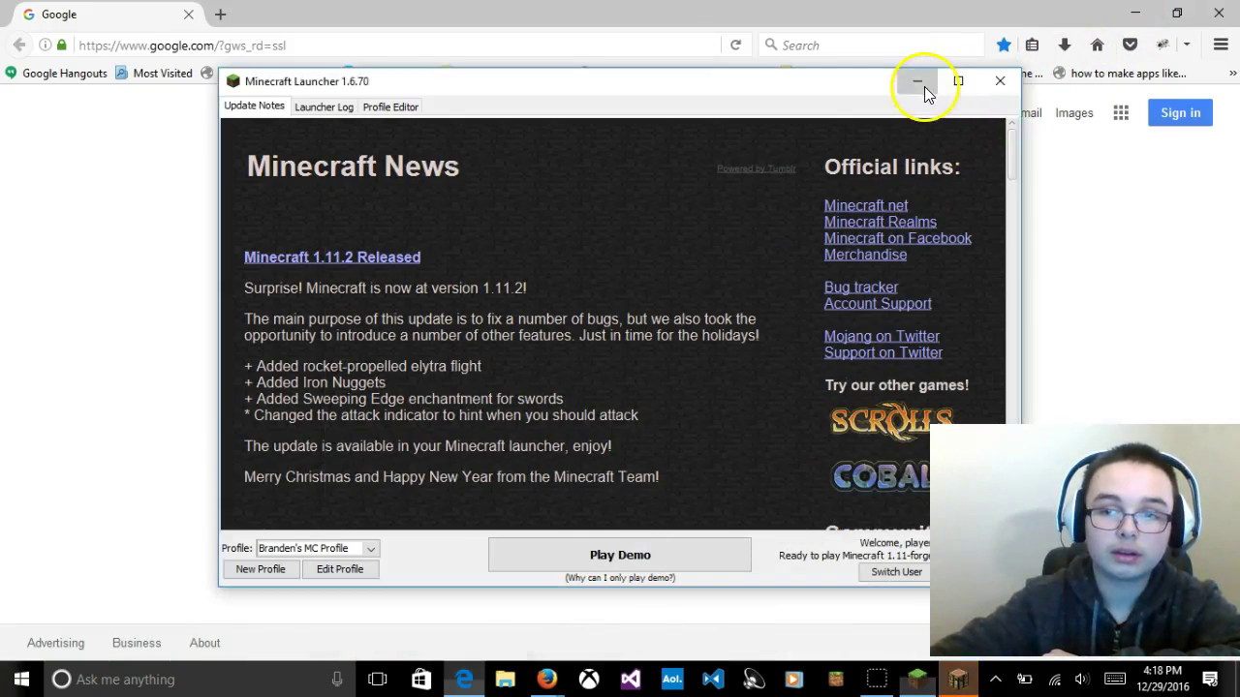
left_click(921, 83)
left_click(470, 680)
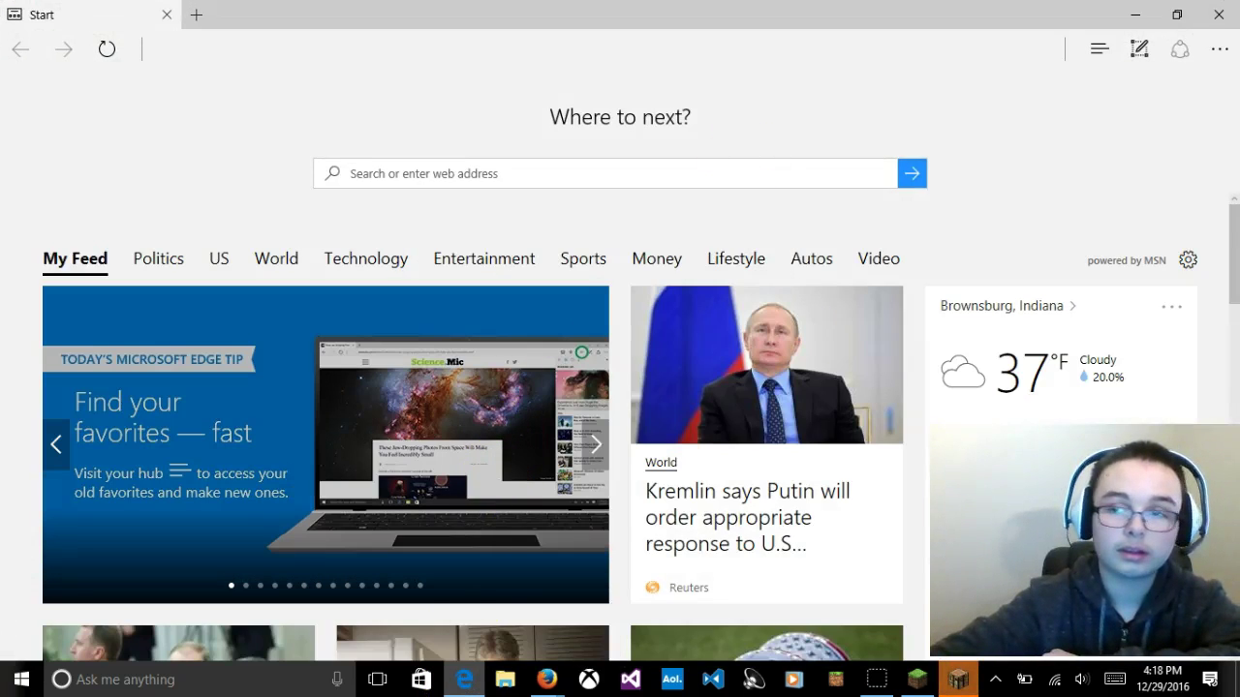
left_click(1223, 12)
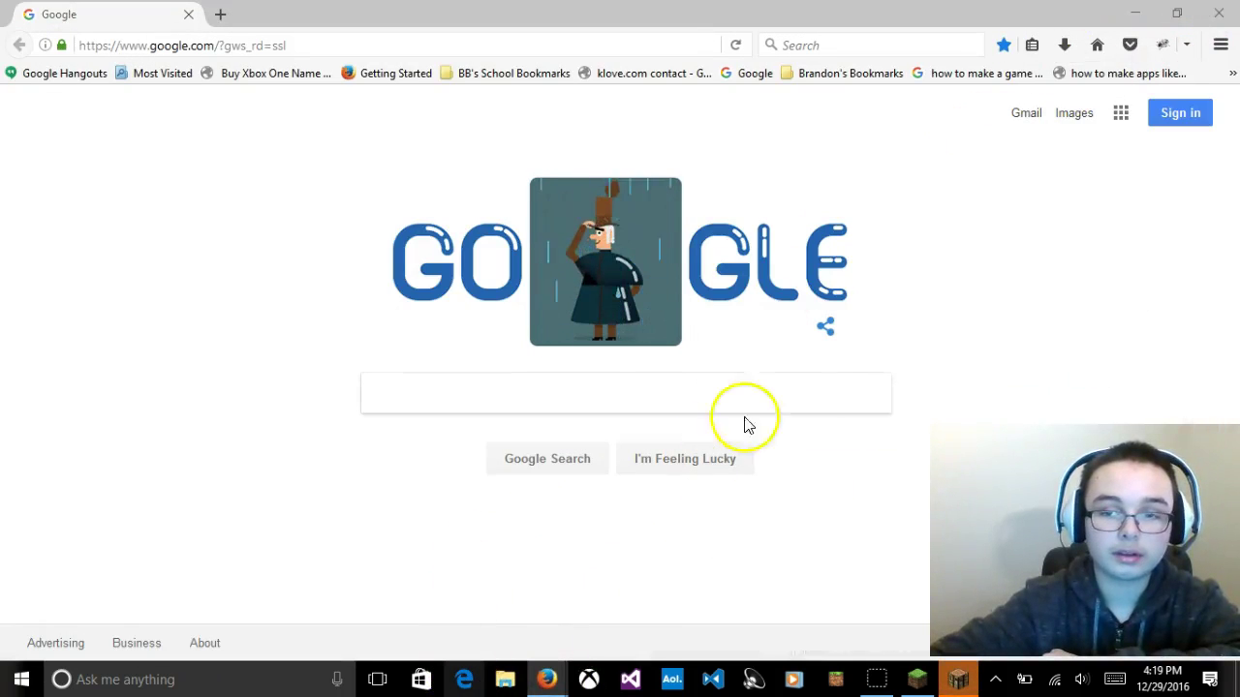
Step: Check the loading progress of the Minecraft 1.11 game and minimize its window
left_click(862, 396)
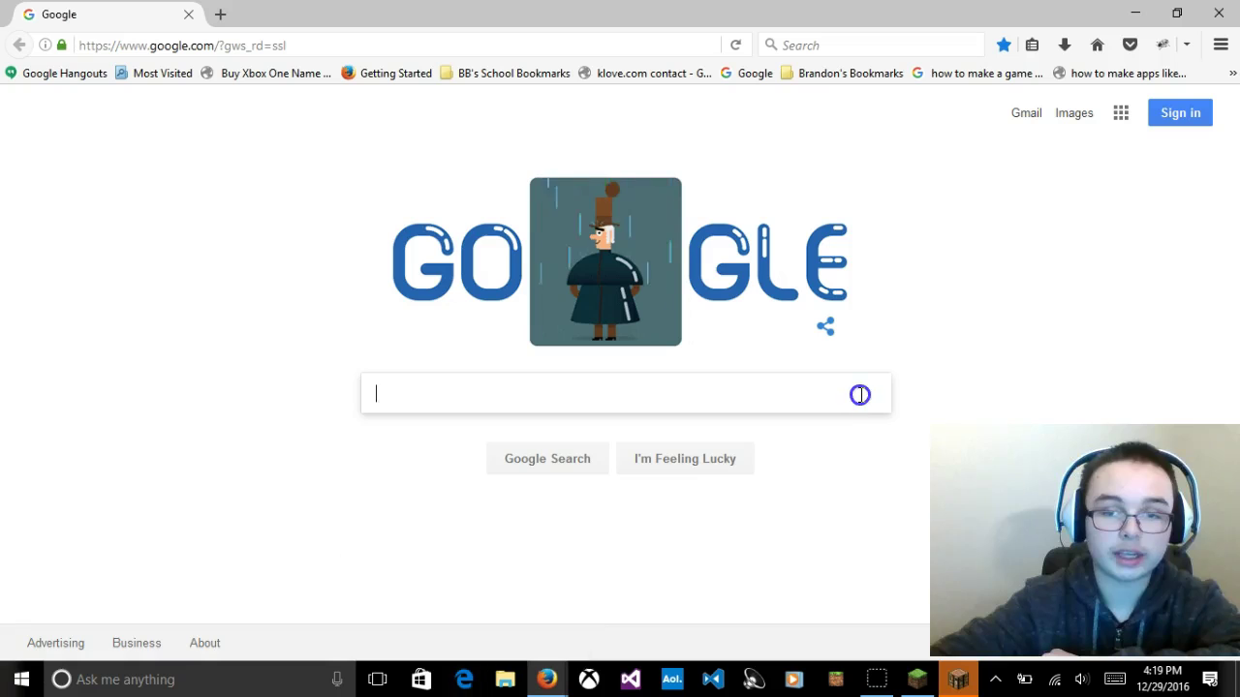
left_click(955, 681)
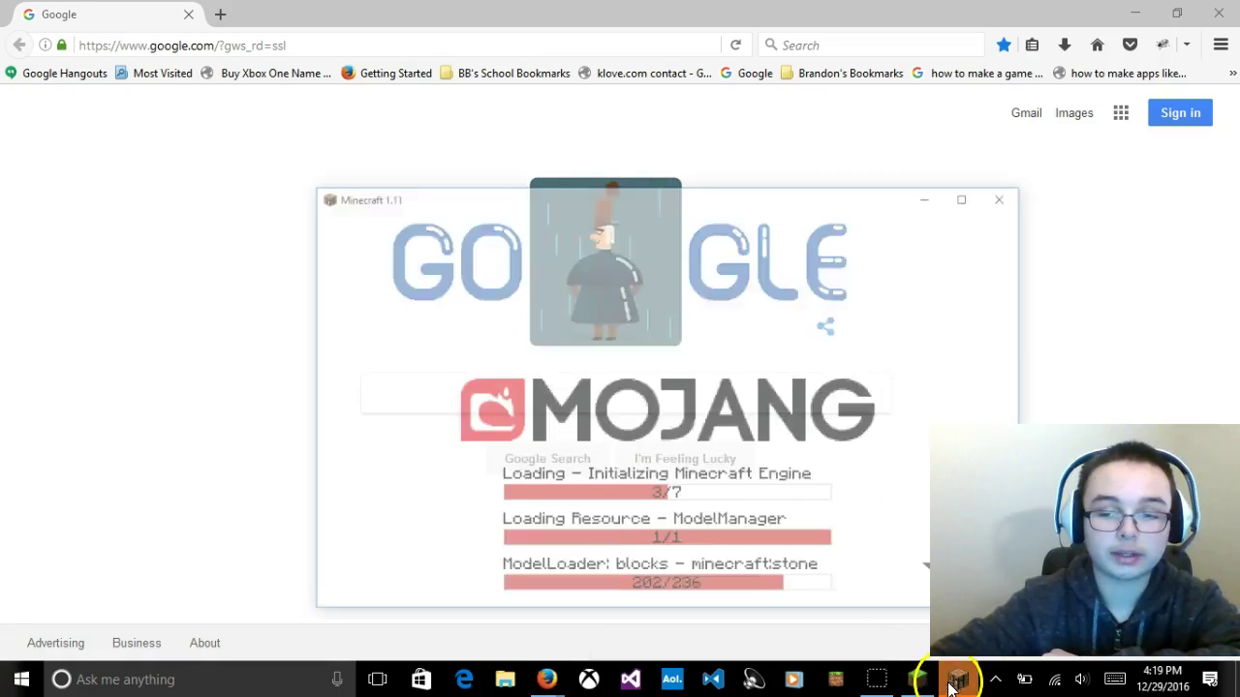
left_click(911, 143)
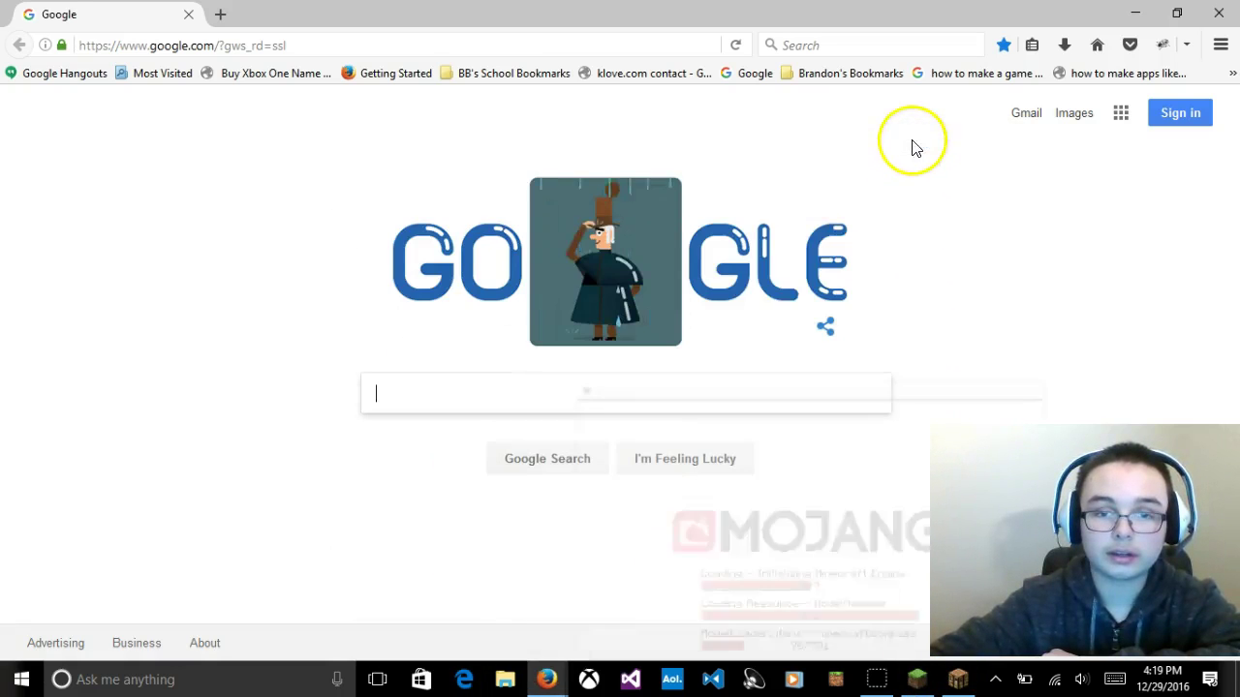
Step: Search Google for "minecraft forge" and open the Minecraft Forge site at files.minecraftforge.net
left_click(757, 393)
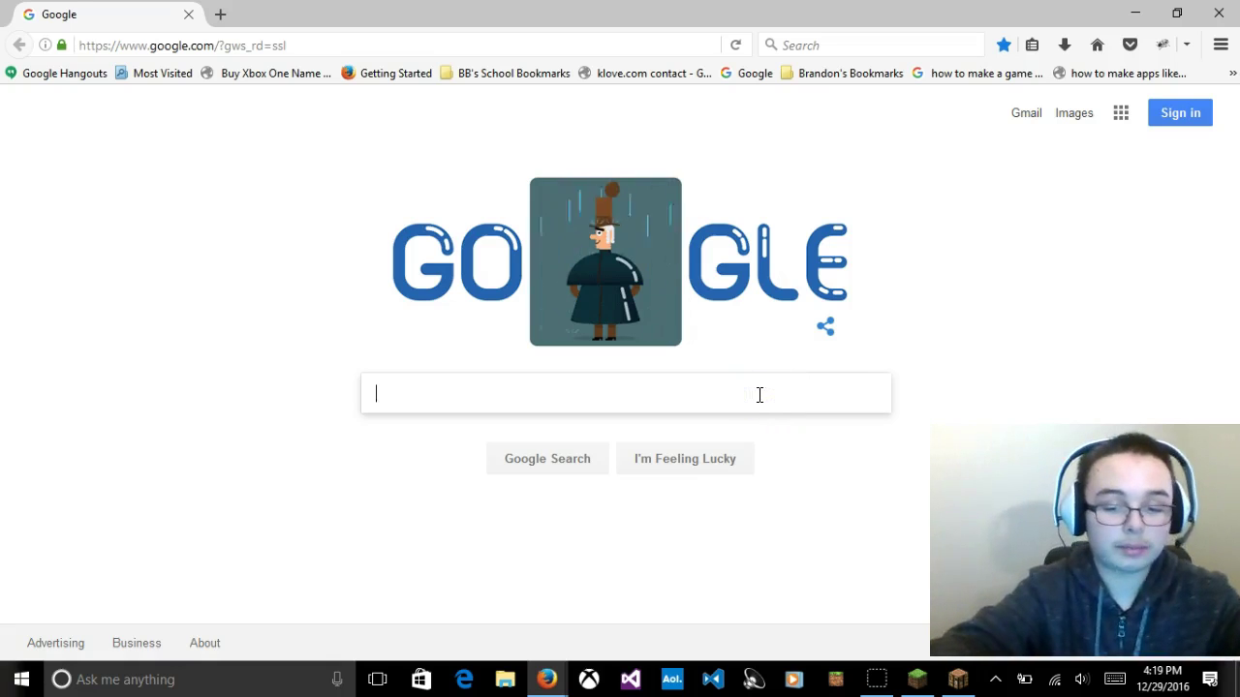
type("Mine")
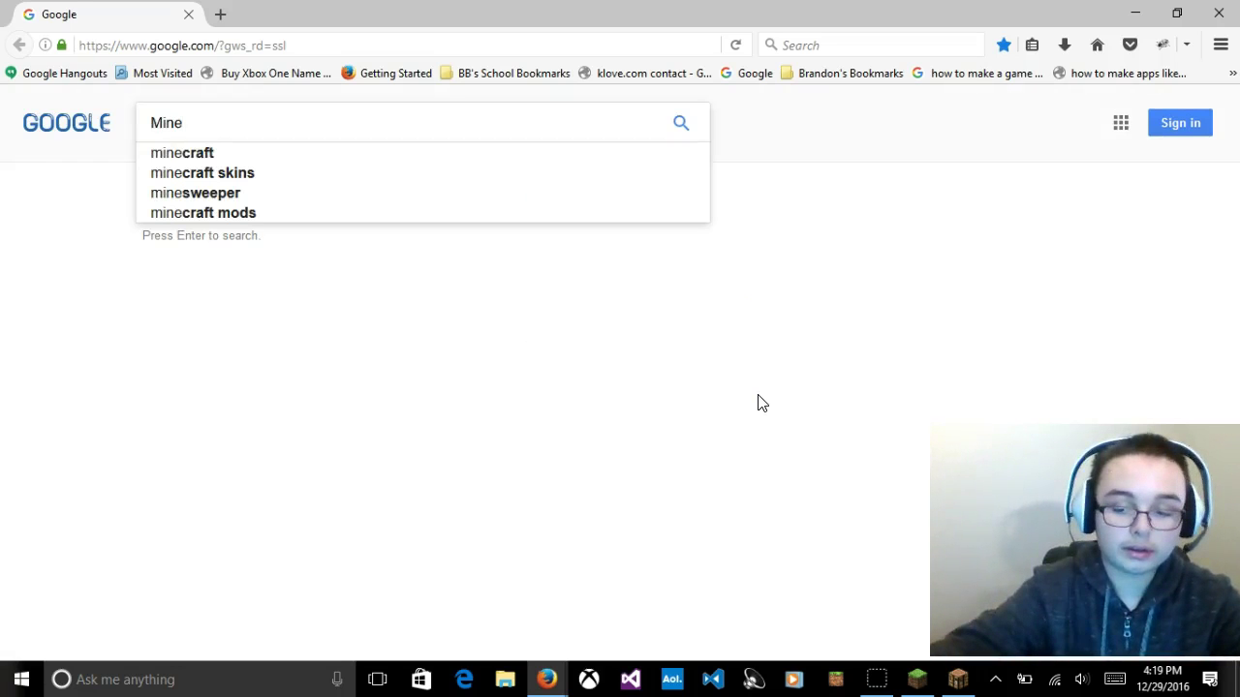
key("Down")
type("for")
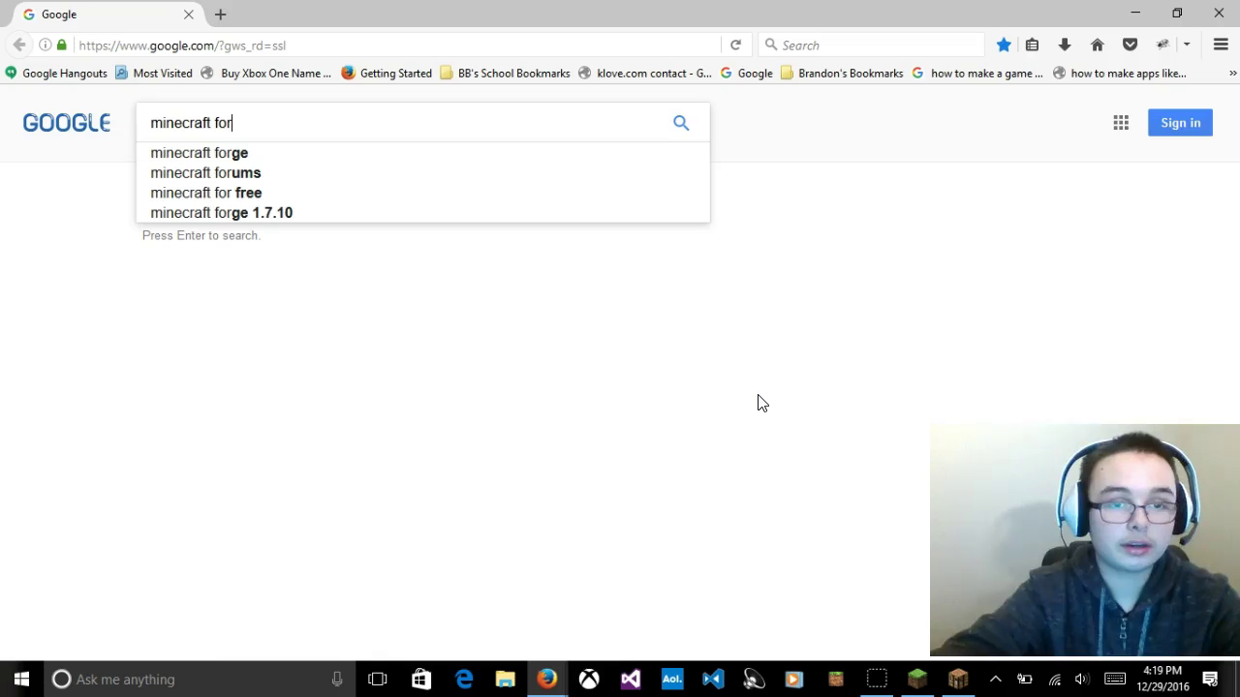
type("ge")
key("Return")
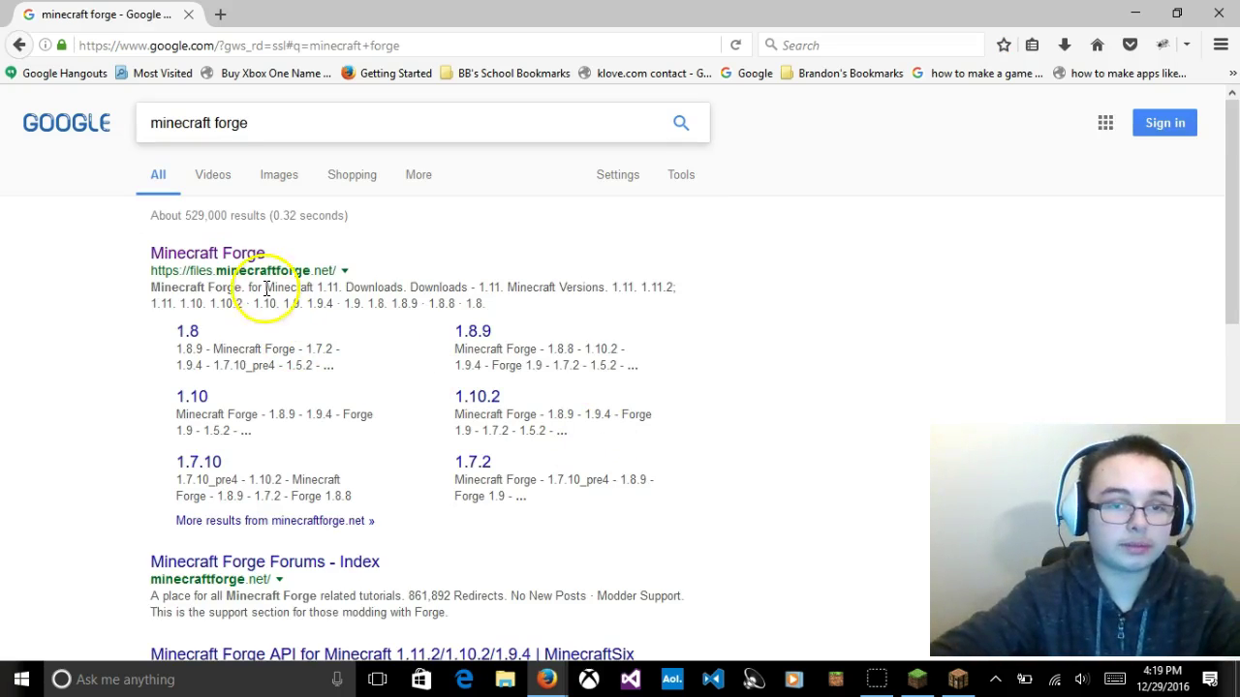
left_click(242, 257)
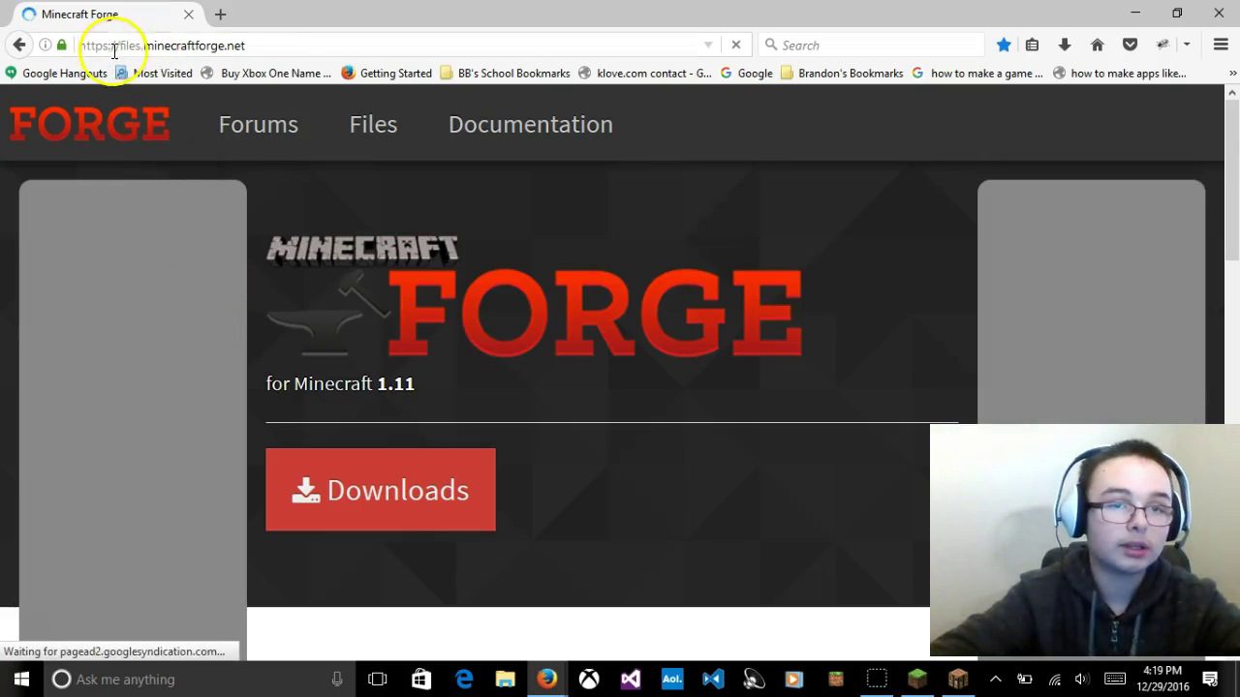
Step: Highlight the Forge site's web address and go to the page's Downloads section with the Minecraft versions
left_click(255, 45)
left_click_drag(66, 46, 91, 73)
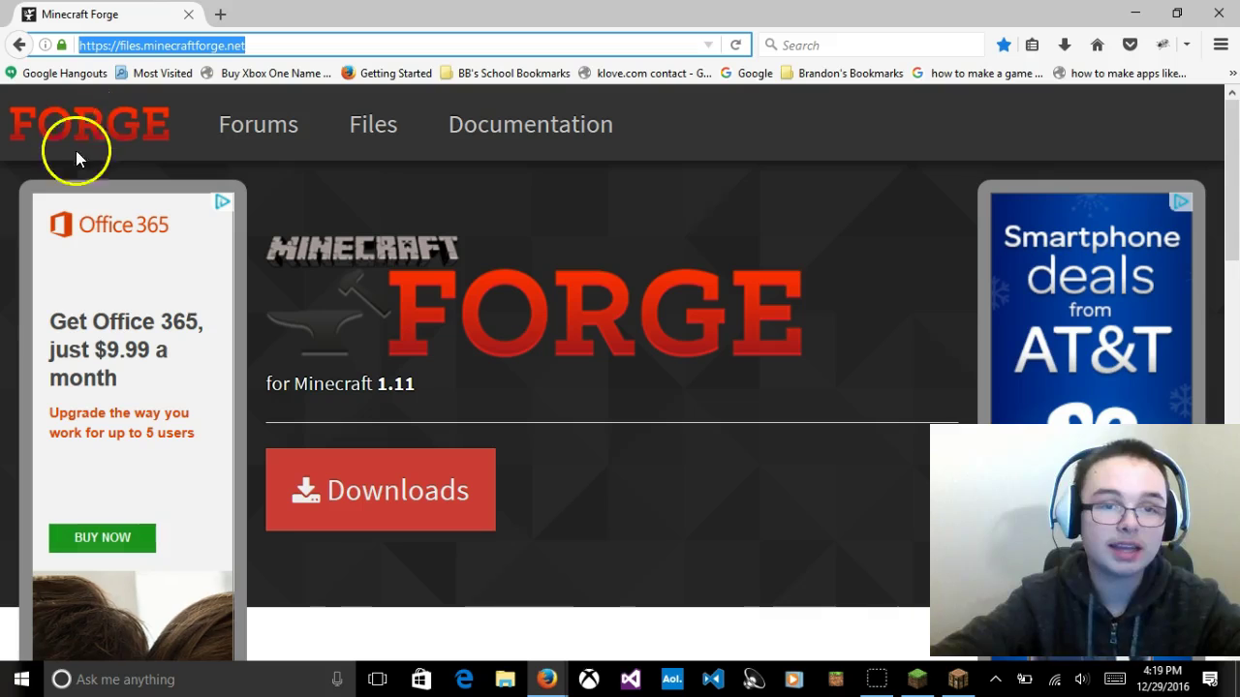
scroll(553, 416, "down", 5)
left_click(456, 222)
scroll(474, 351, "down", 2)
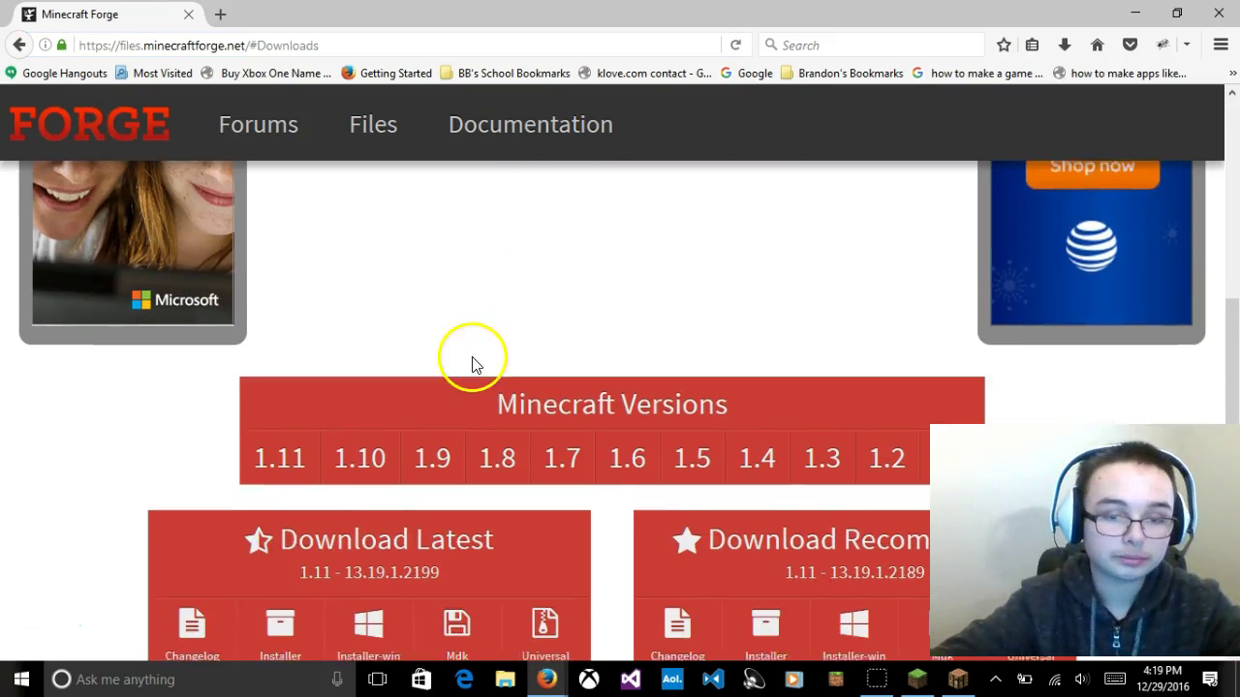
Step: Choose Minecraft version 1.11.2 from the 1.11 group of Forge versions
left_click(298, 453)
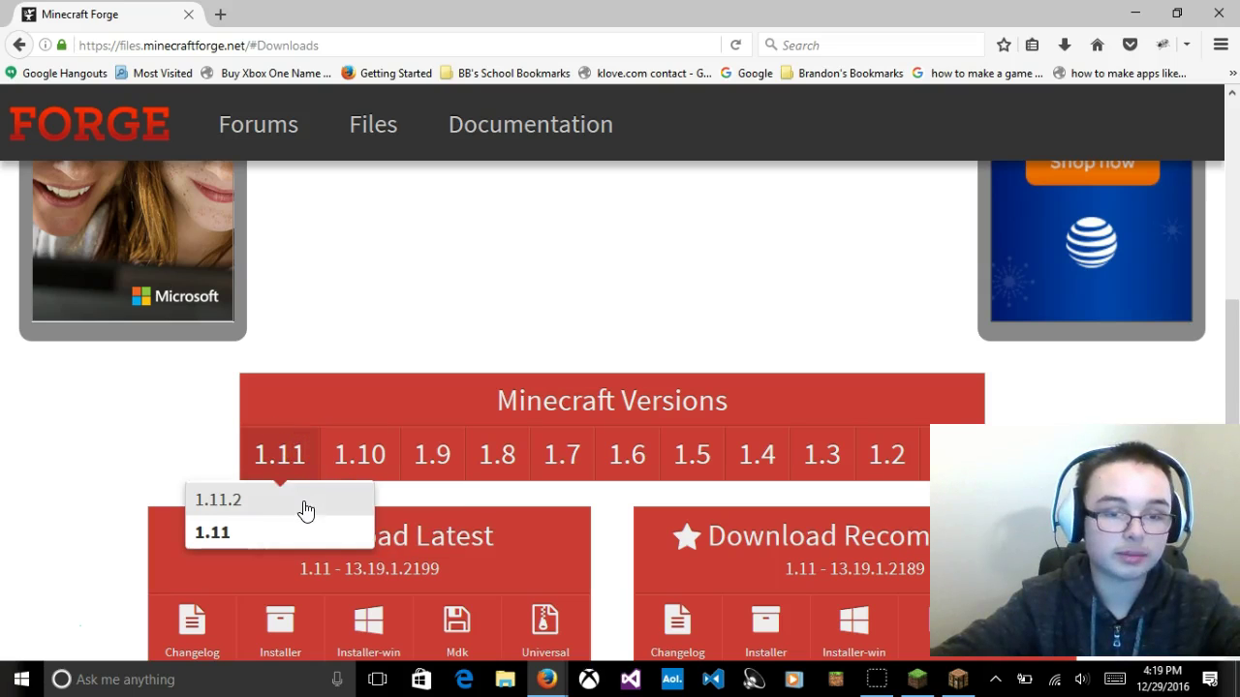
left_click(269, 528)
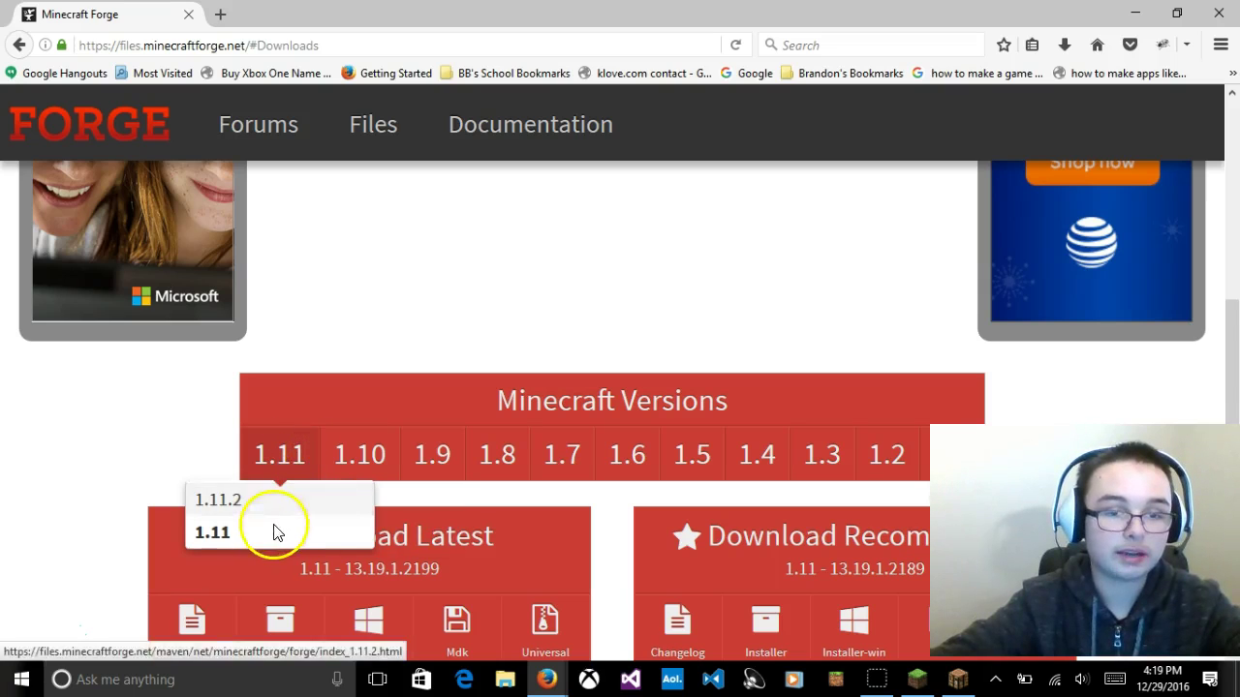
left_click(225, 499)
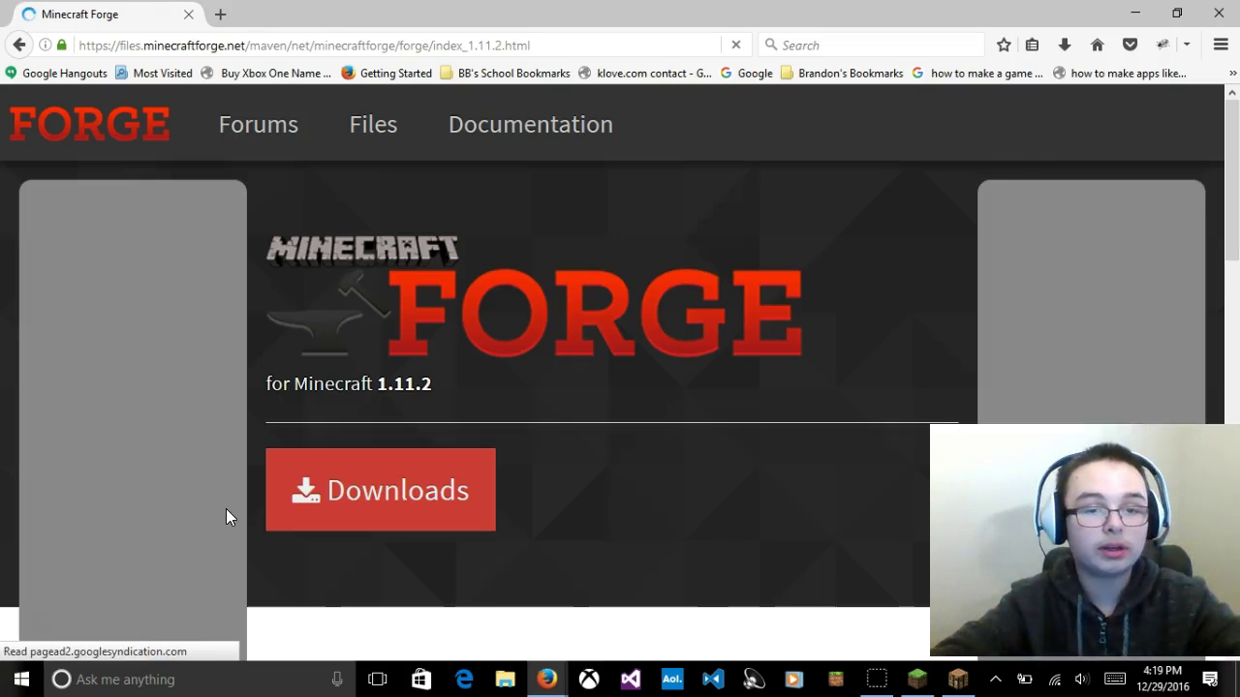
Step: Go to the 1.11.2 downloads and show the full list of Forge builds
left_click(346, 490)
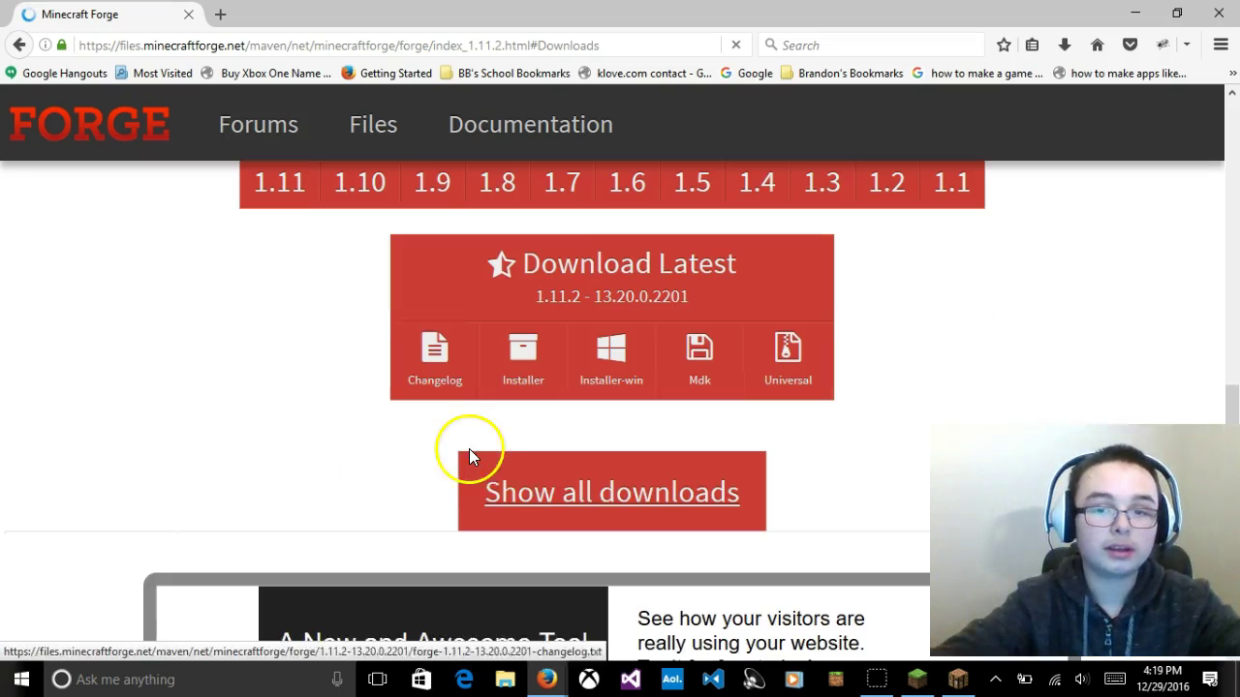
left_click(592, 489)
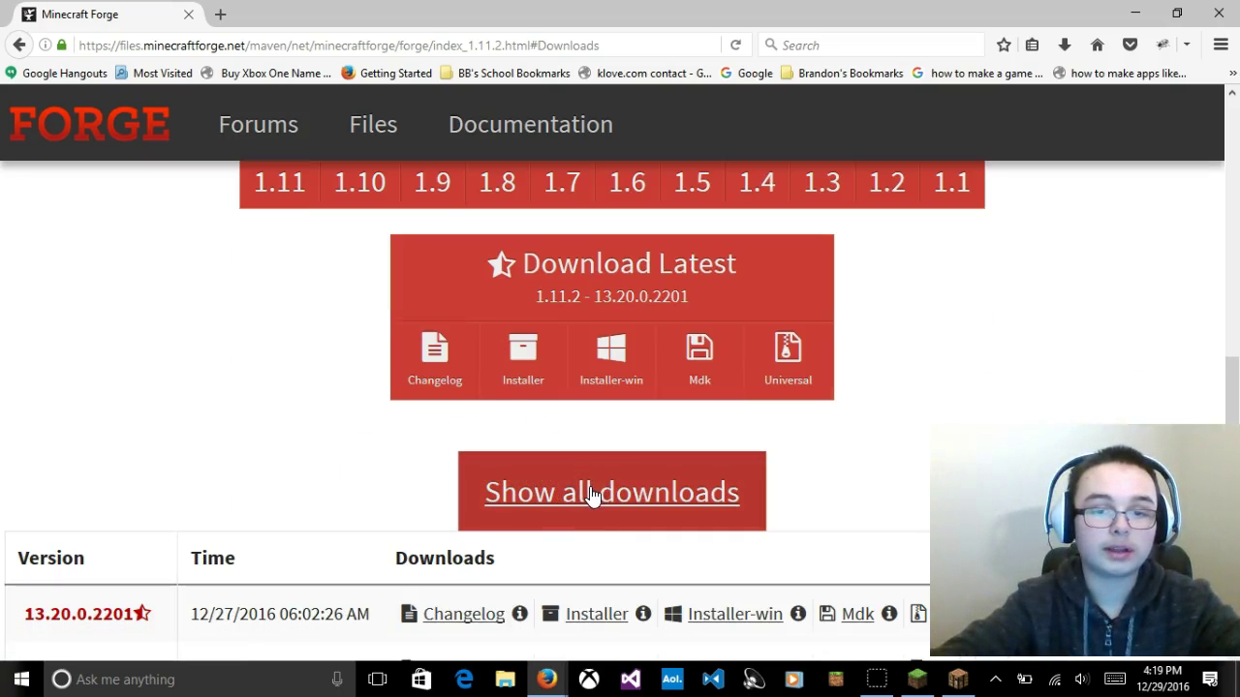
scroll(590, 487, "down", 5)
left_click(589, 463)
Step: Examine the Installer and Installer-win options of the latest and listed Forge builds for 1.11.2
scroll(601, 459, "up", 2)
scroll(634, 264, "up", 2)
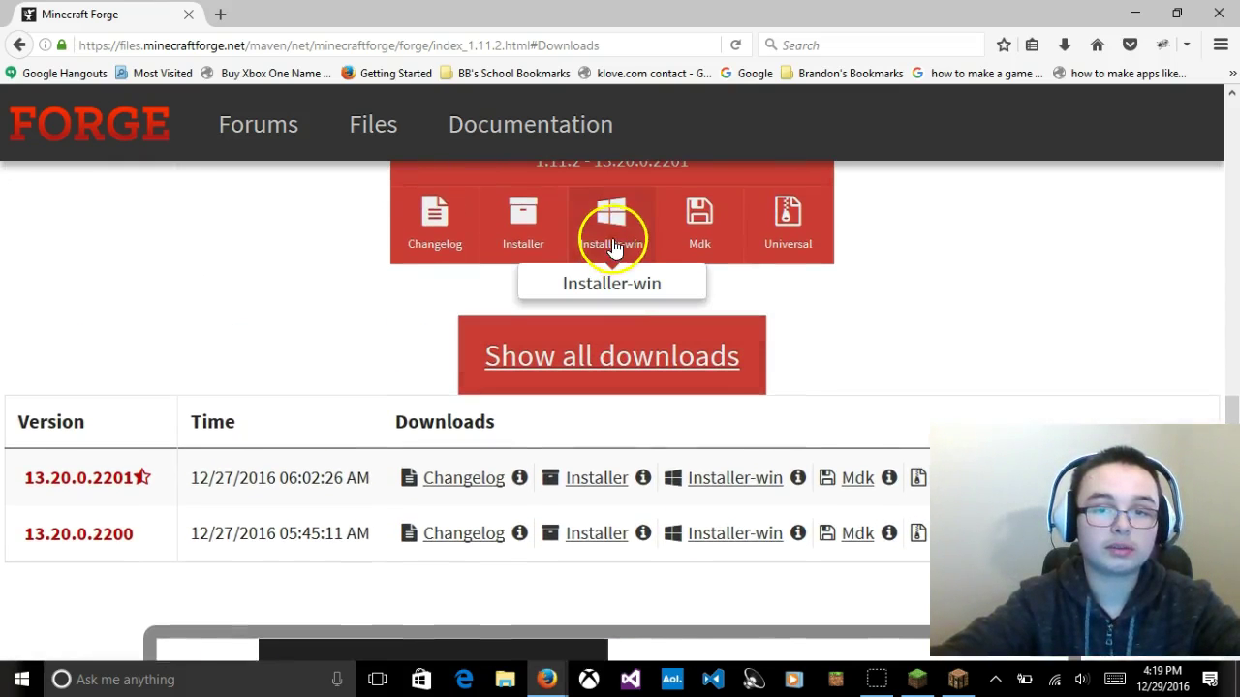
scroll(608, 254, "up", 2)
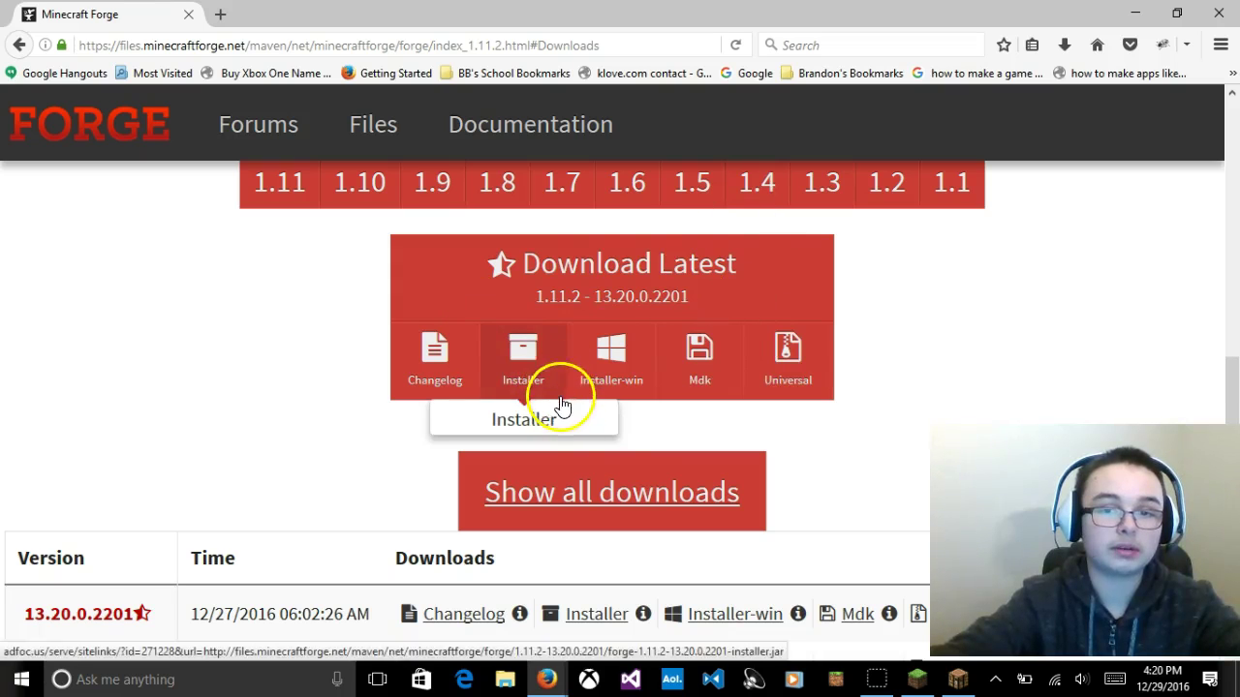
scroll(585, 443, "down", 5)
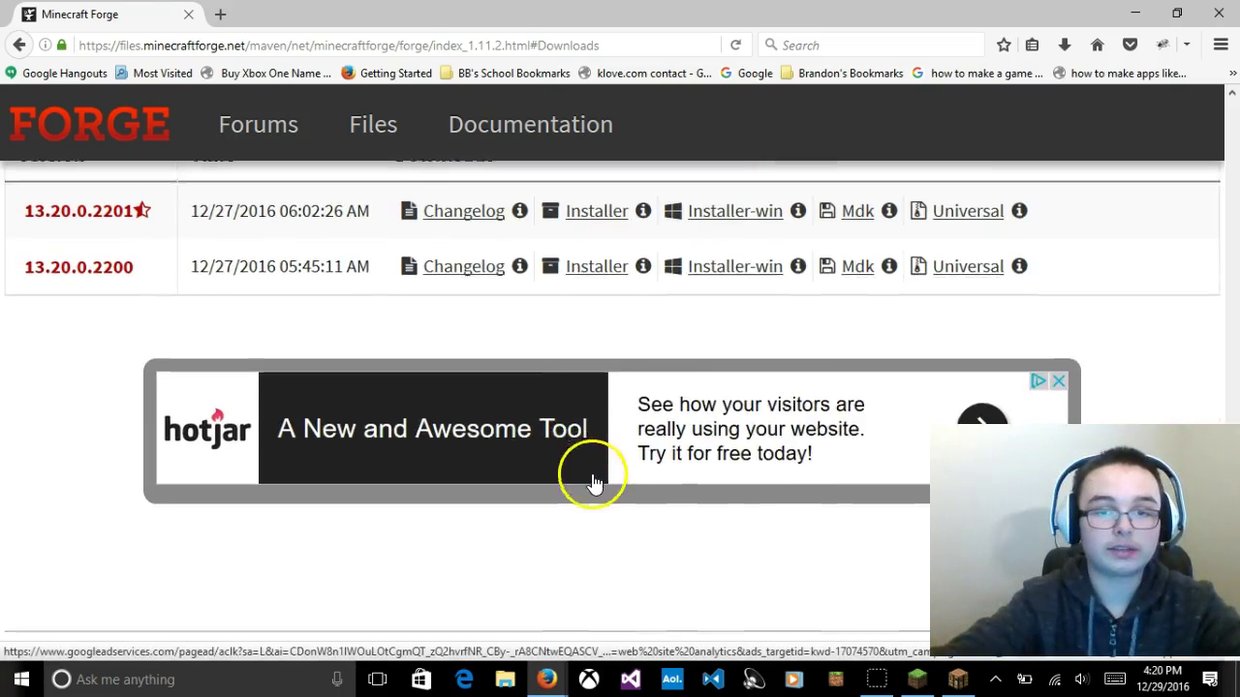
scroll(582, 475, "up", 5)
scroll(823, 435, "up", 7)
scroll(823, 417, "up", 7)
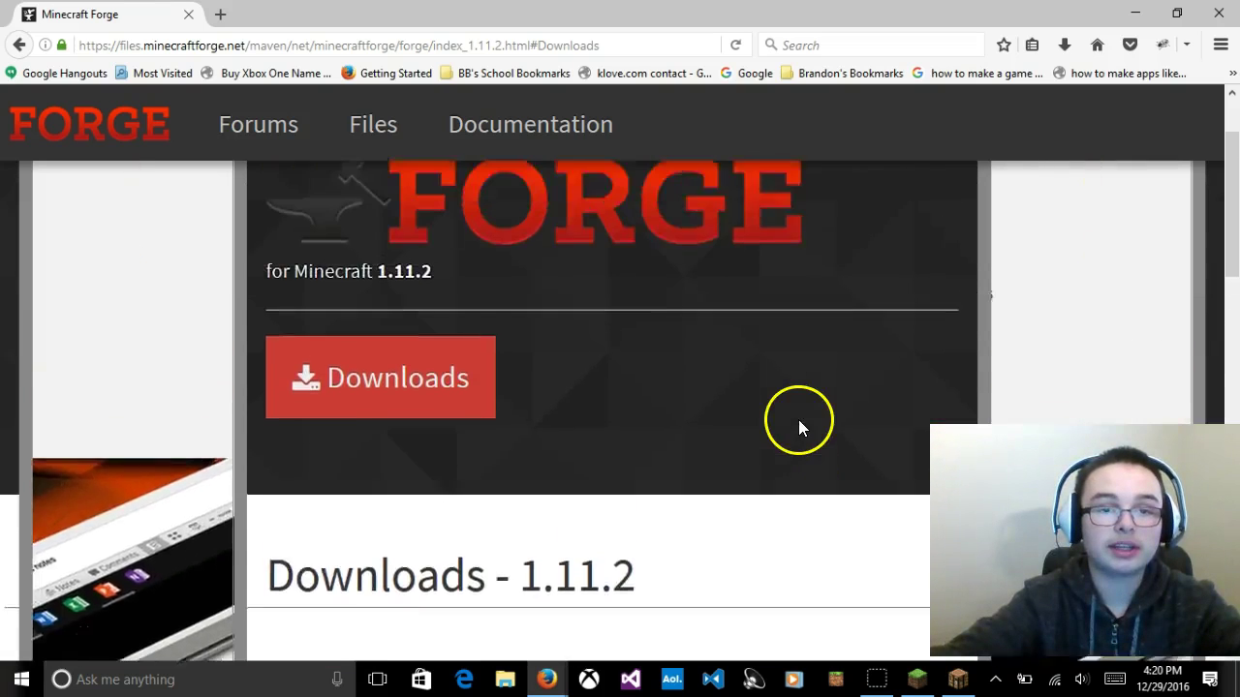
scroll(798, 420, "down", 14)
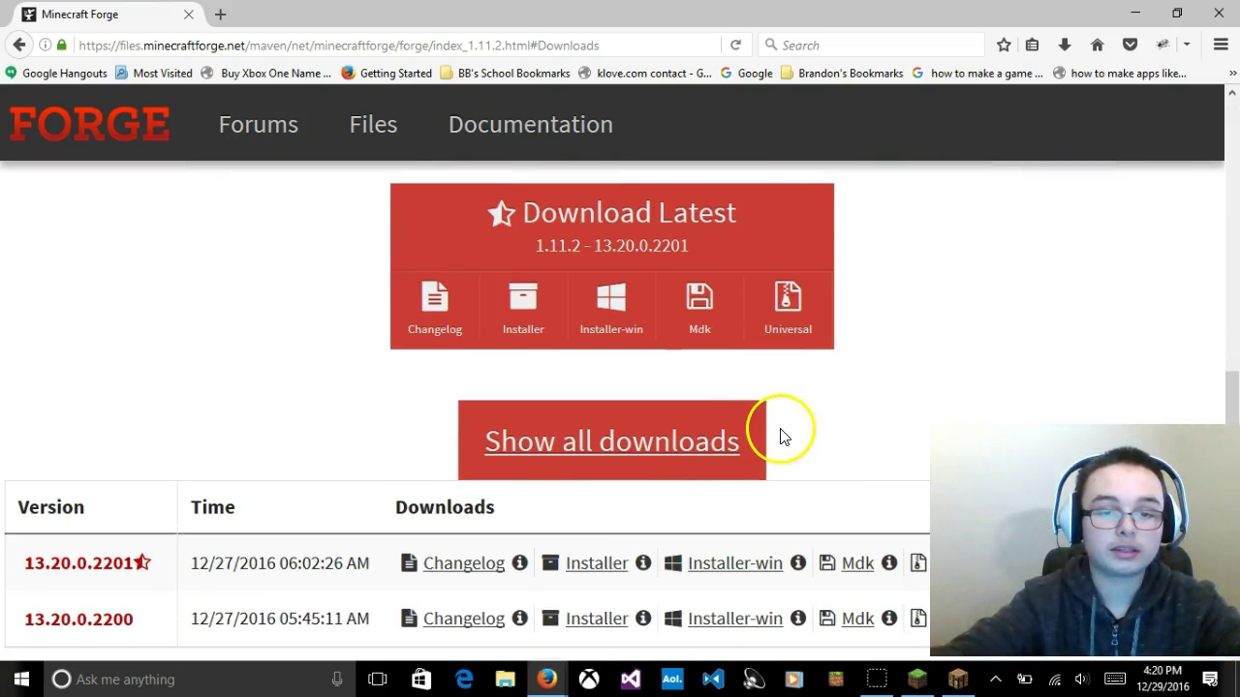
scroll(787, 429, "down", 2)
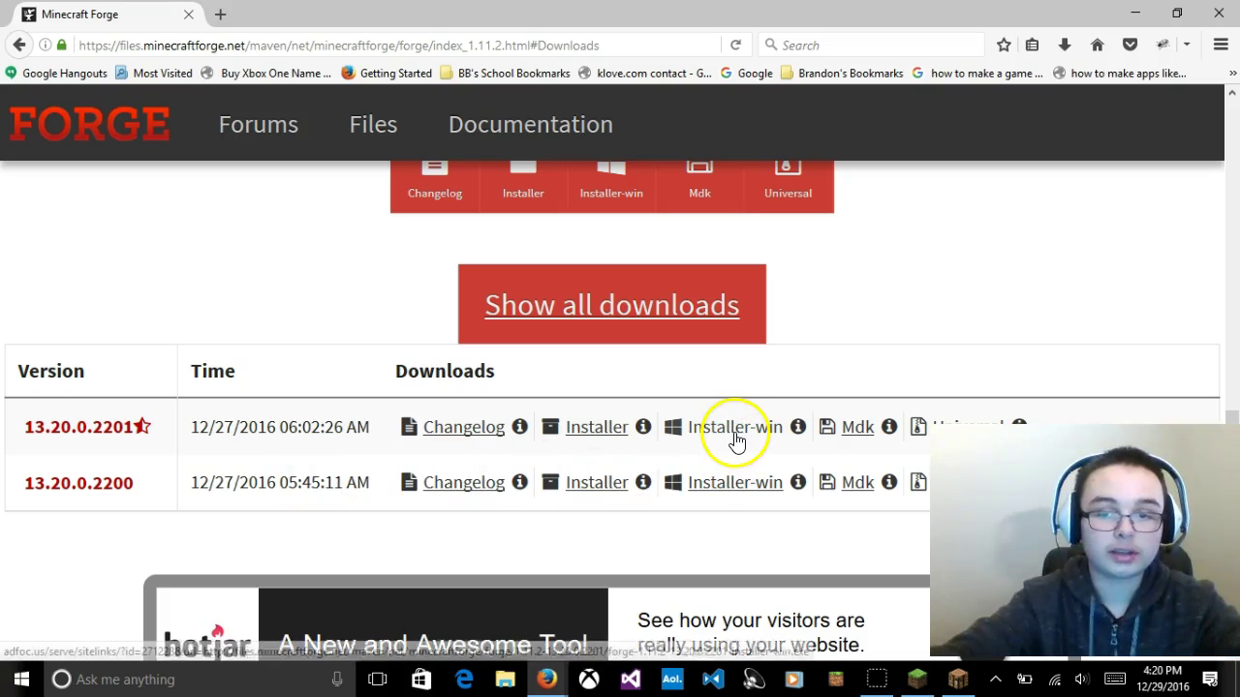
Step: Download the Windows installer of Forge build 13.20.0.2201, skipping the advertisement page and saving the file
left_click(736, 438)
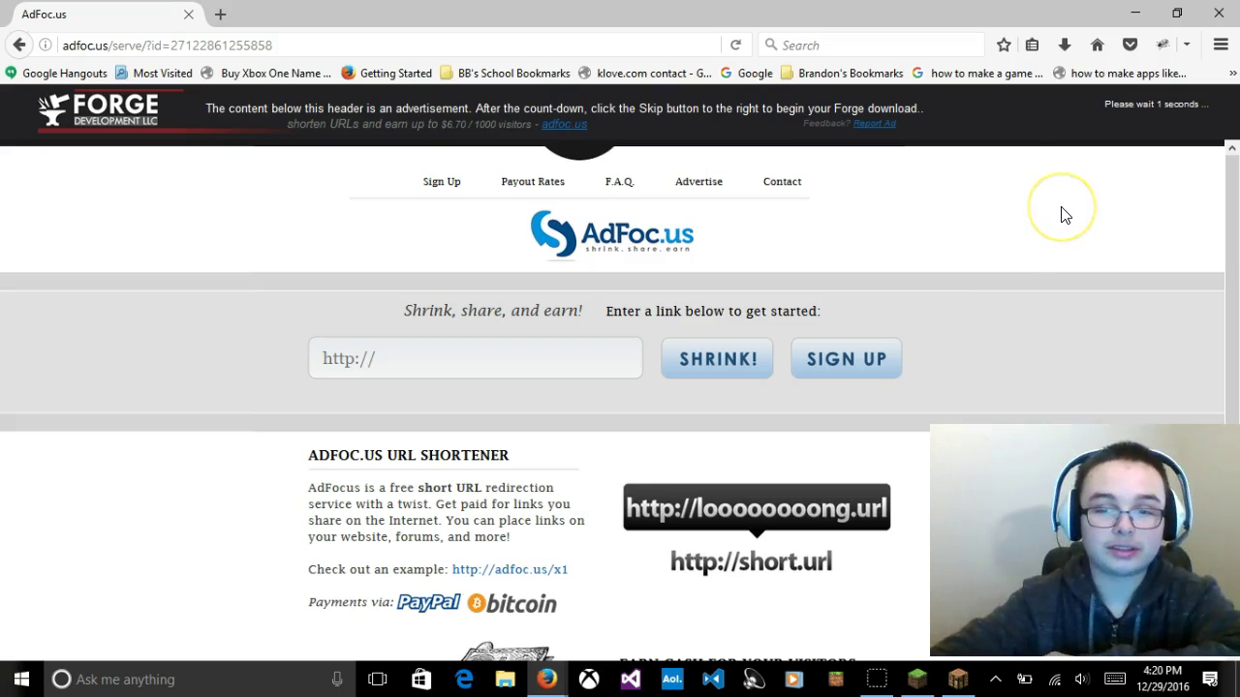
left_click(1153, 124)
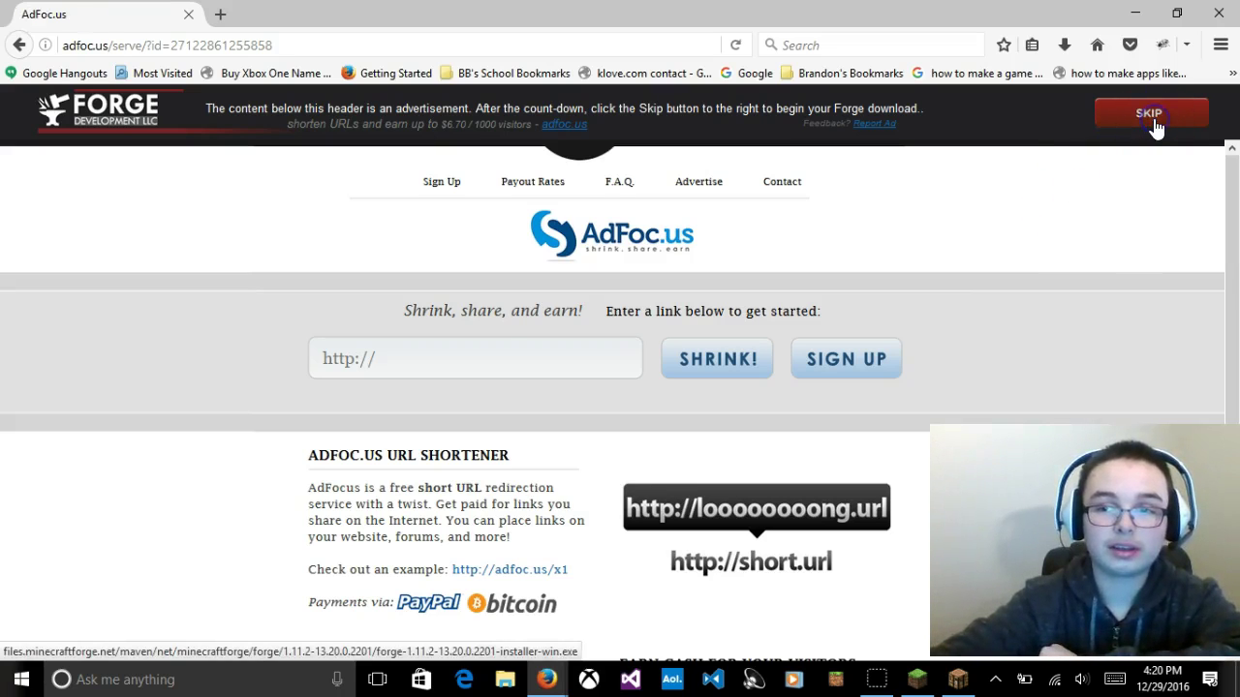
left_click(908, 363)
left_click(694, 394)
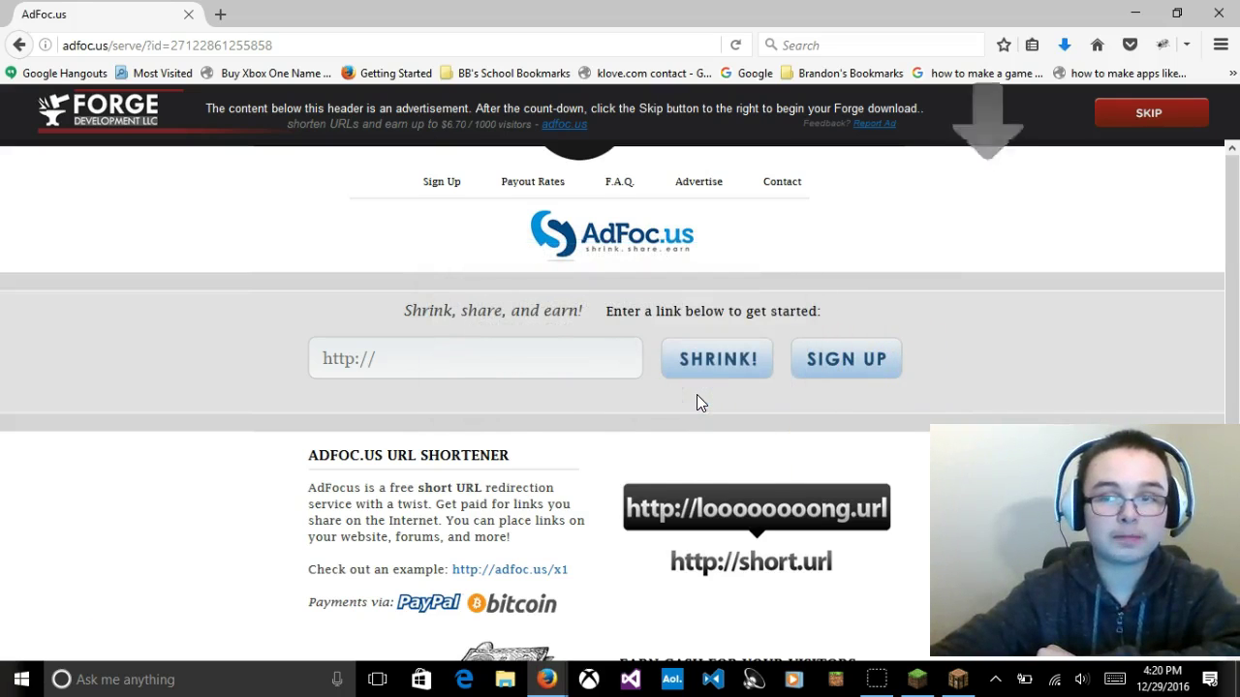
Step: Run the downloaded forge-1.11.2-13.20.0.2201-installer-win.exe from the browser's downloads
left_click(1063, 45)
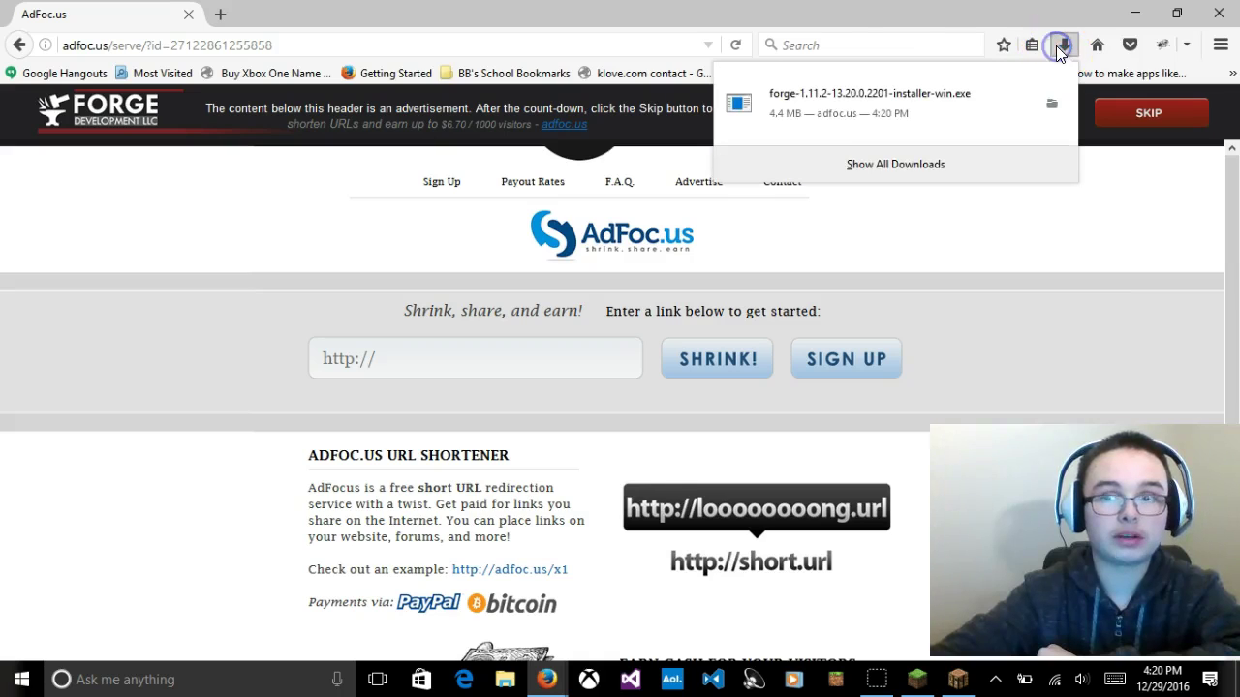
left_click(990, 110)
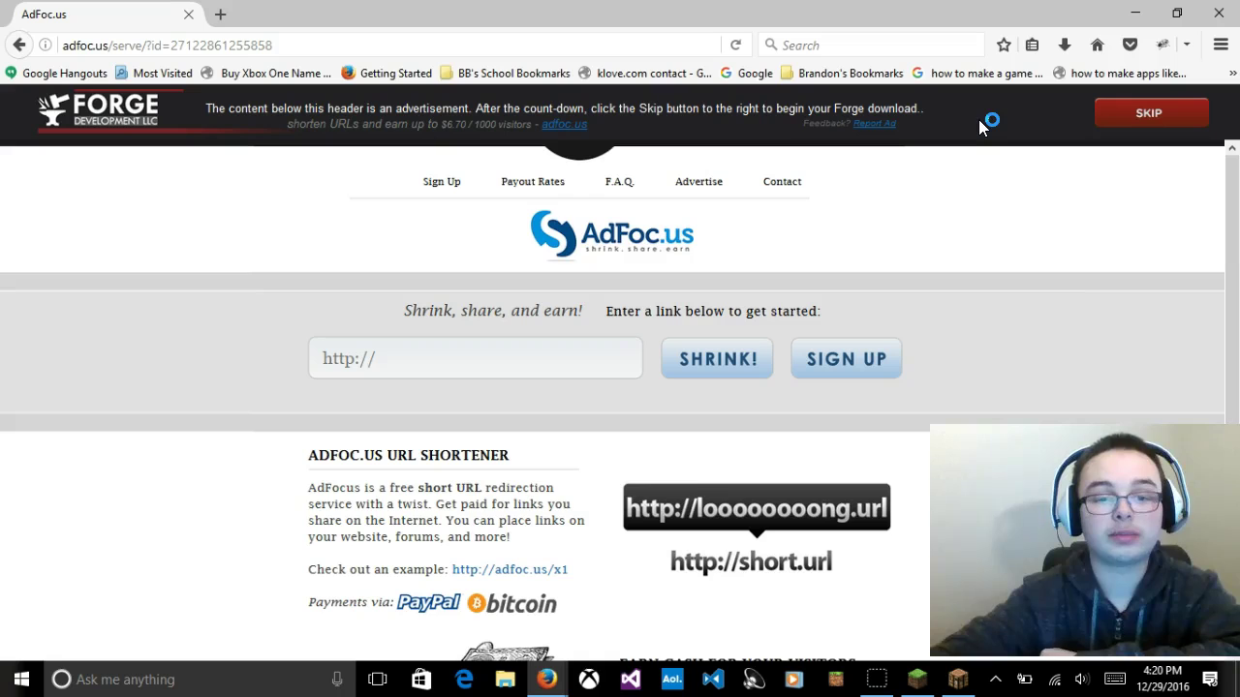
left_click(967, 133)
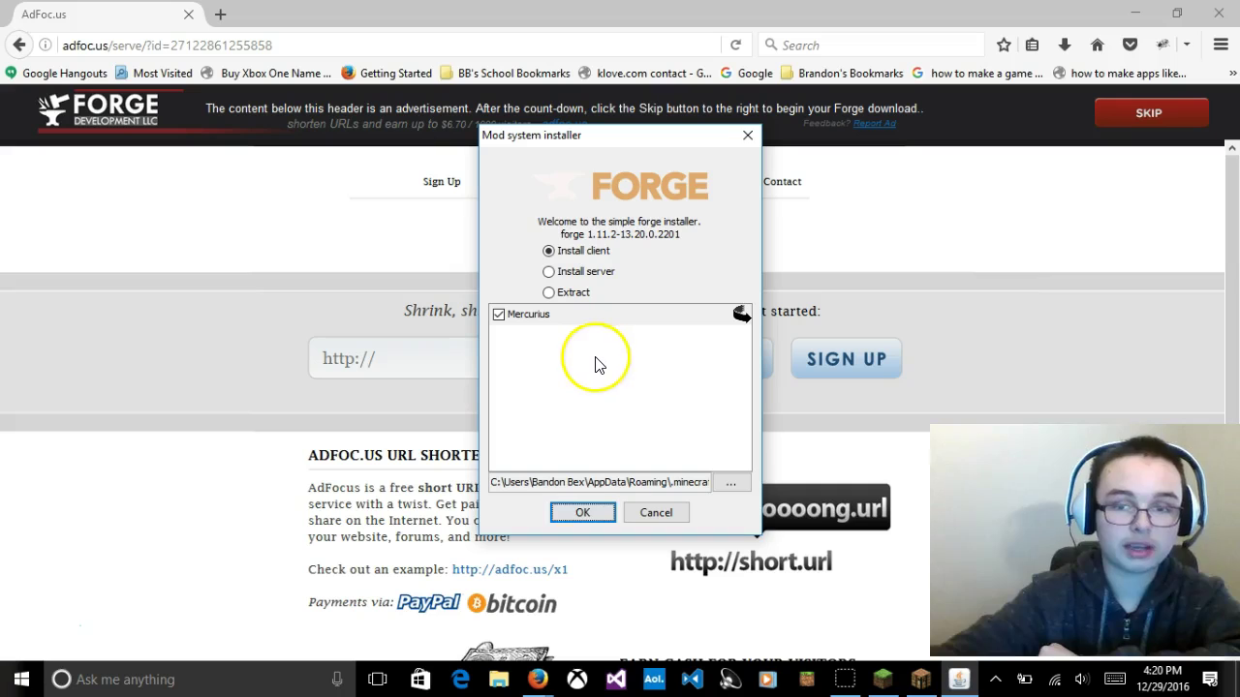
Step: Install the Forge client with Mercurius into the default .minecraft folder and close the advertisement page
mouse_move(596, 364)
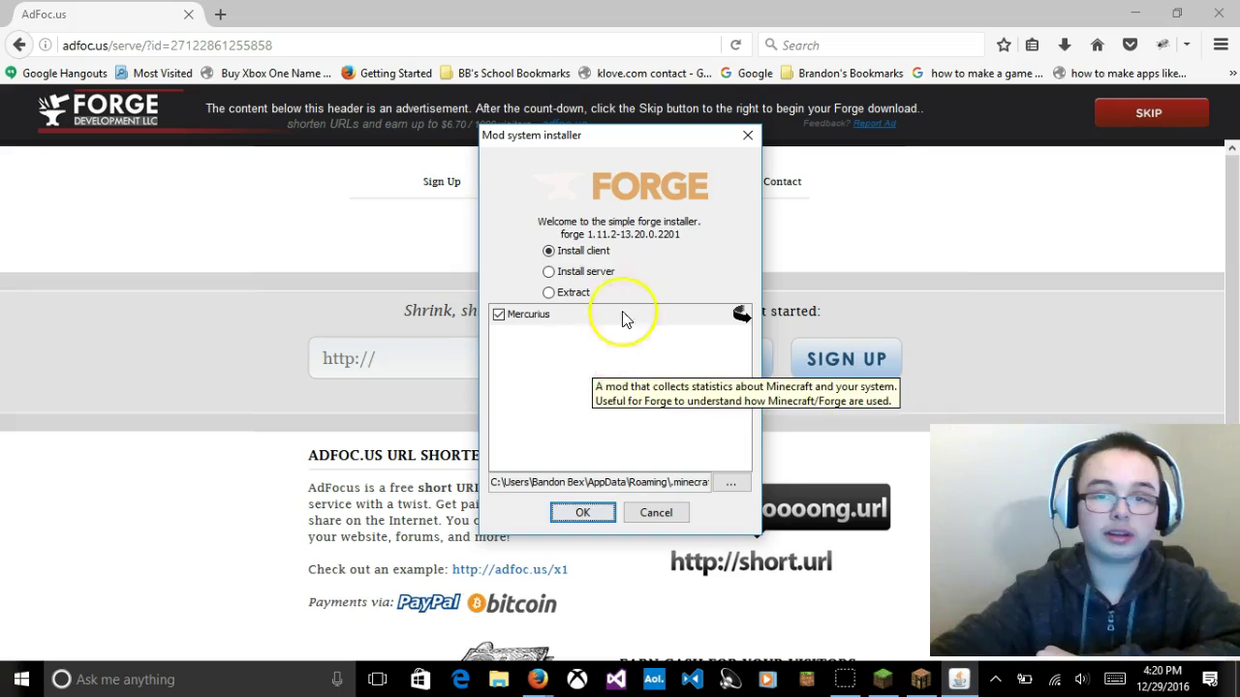
left_click(733, 495)
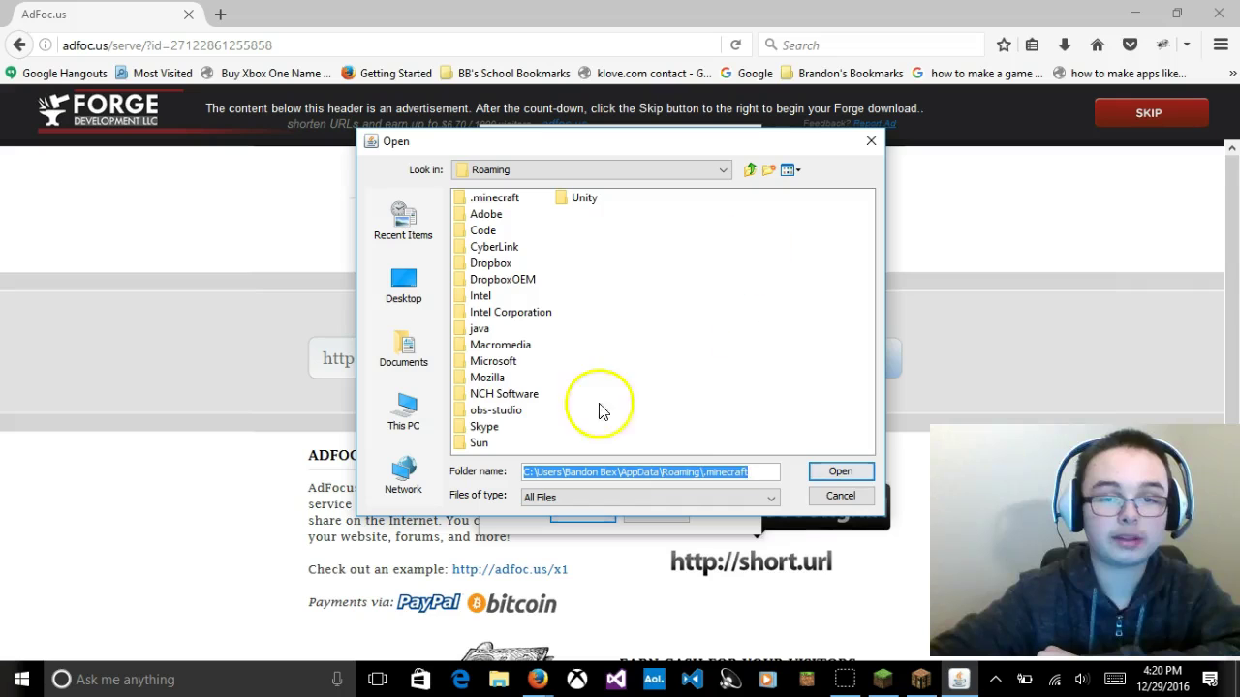
left_click(840, 495)
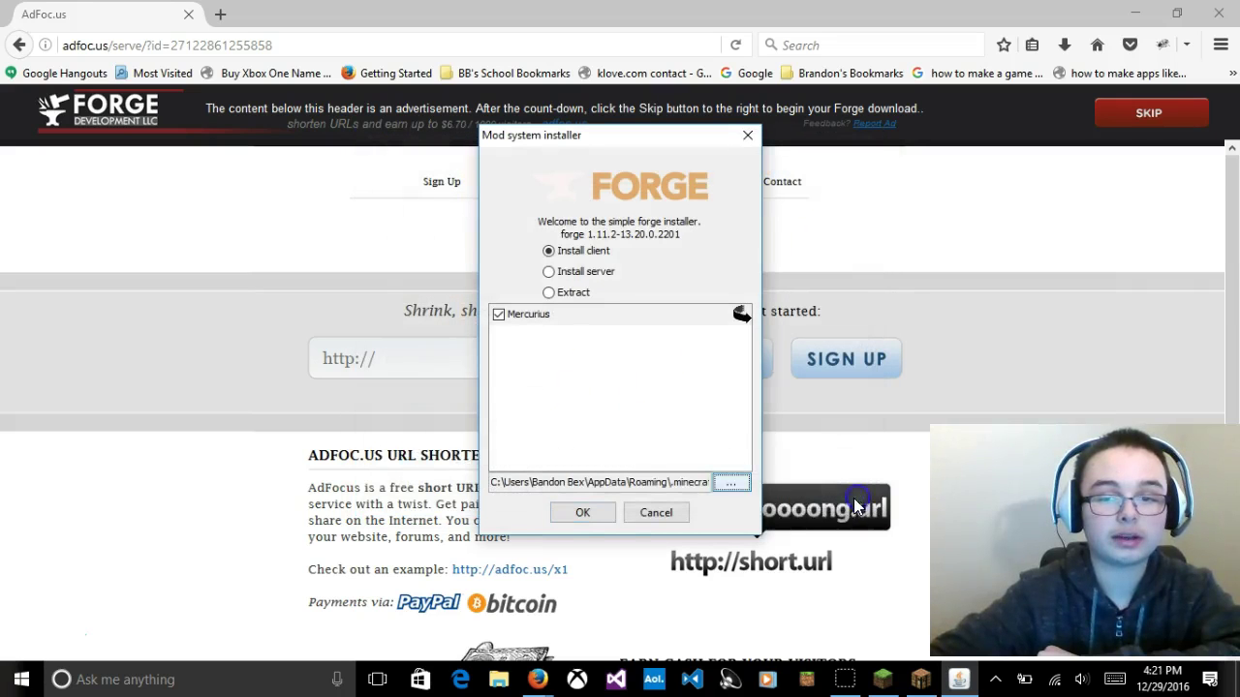
left_click(582, 514)
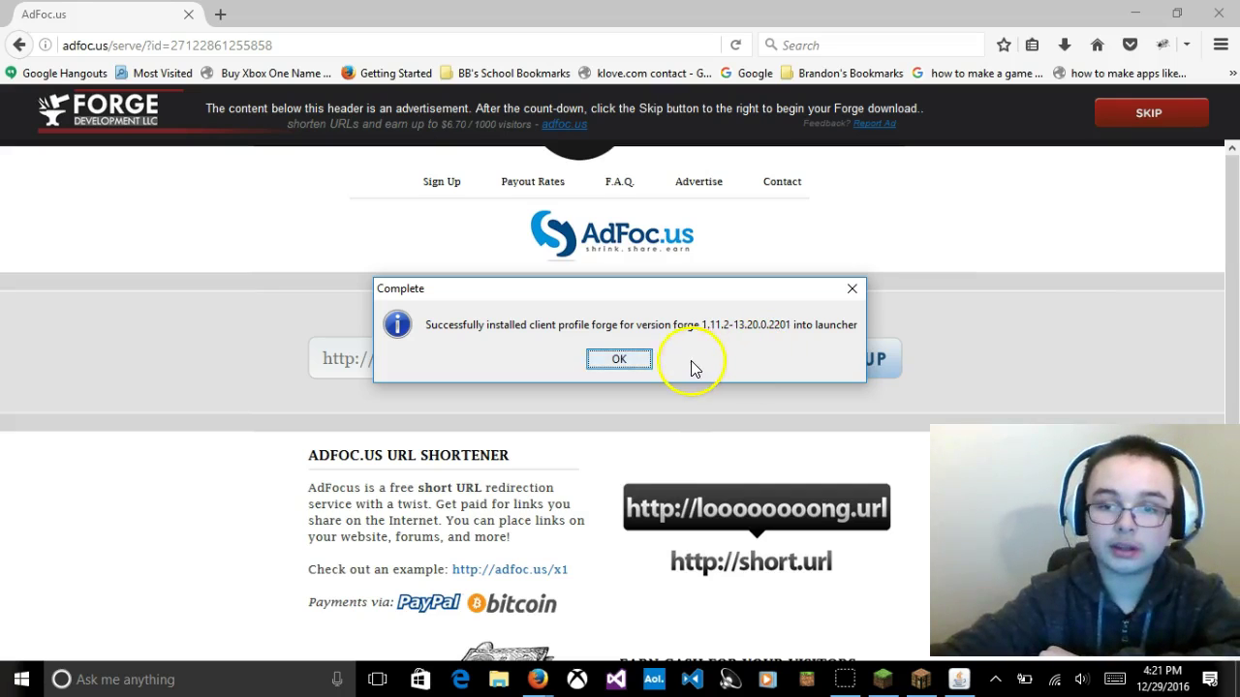
left_click(619, 361)
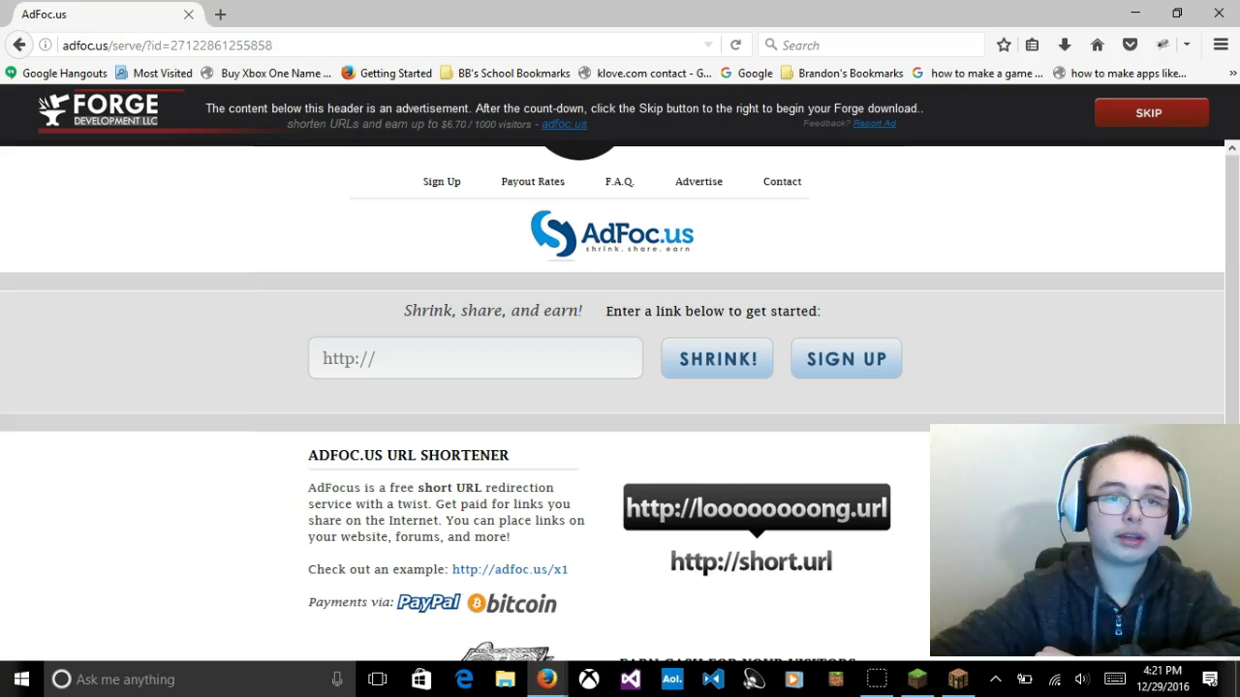
left_click(188, 15)
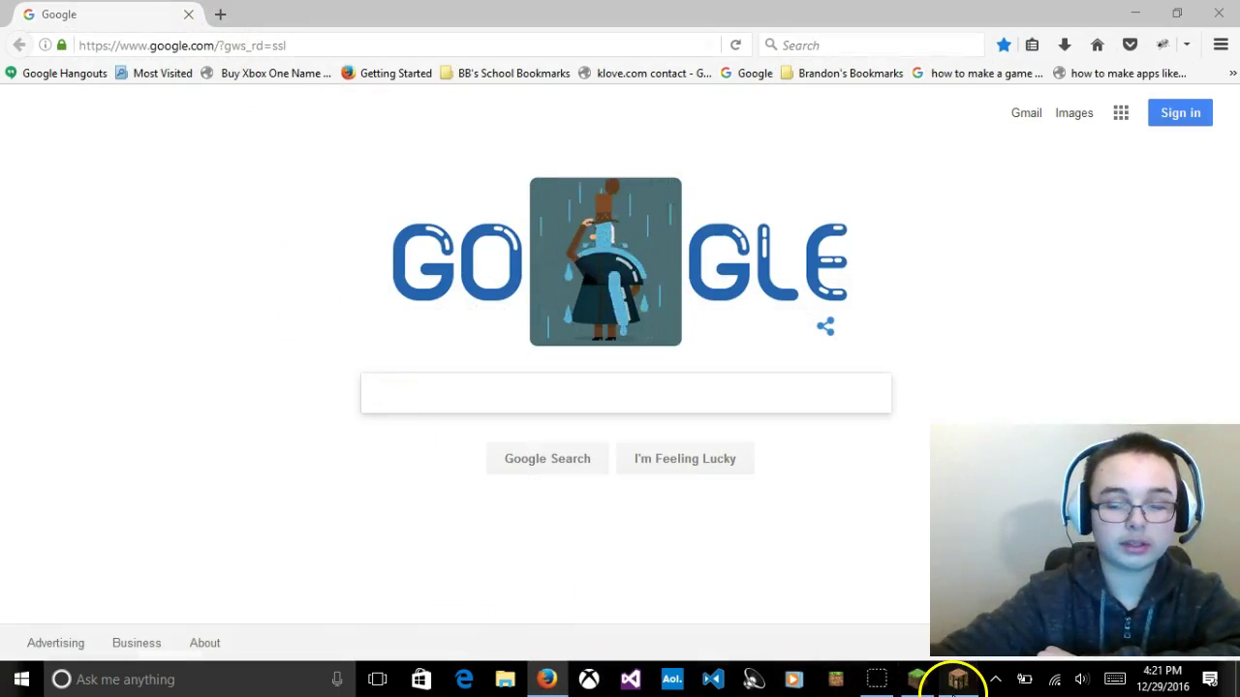
Step: Search the computer for "forge", look through the forge-1.8.9-11.15.1.1722-installer-win.exe log and close it
left_click(958, 679)
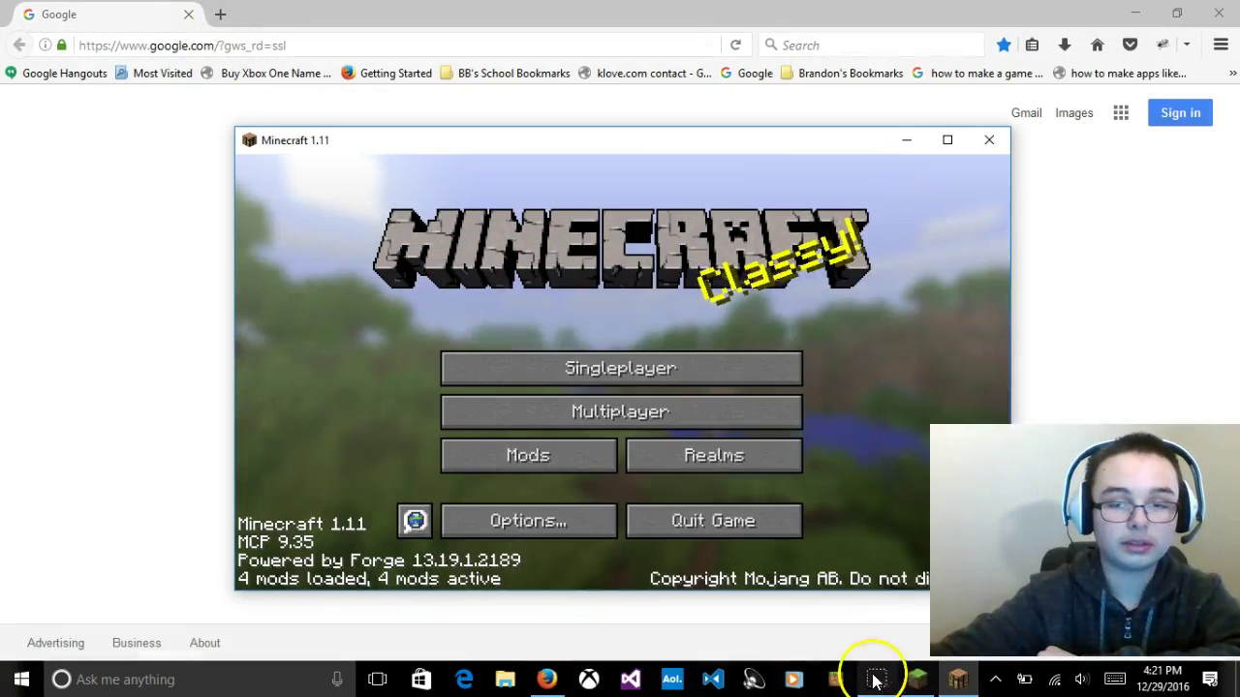
left_click(244, 683)
type("forge")
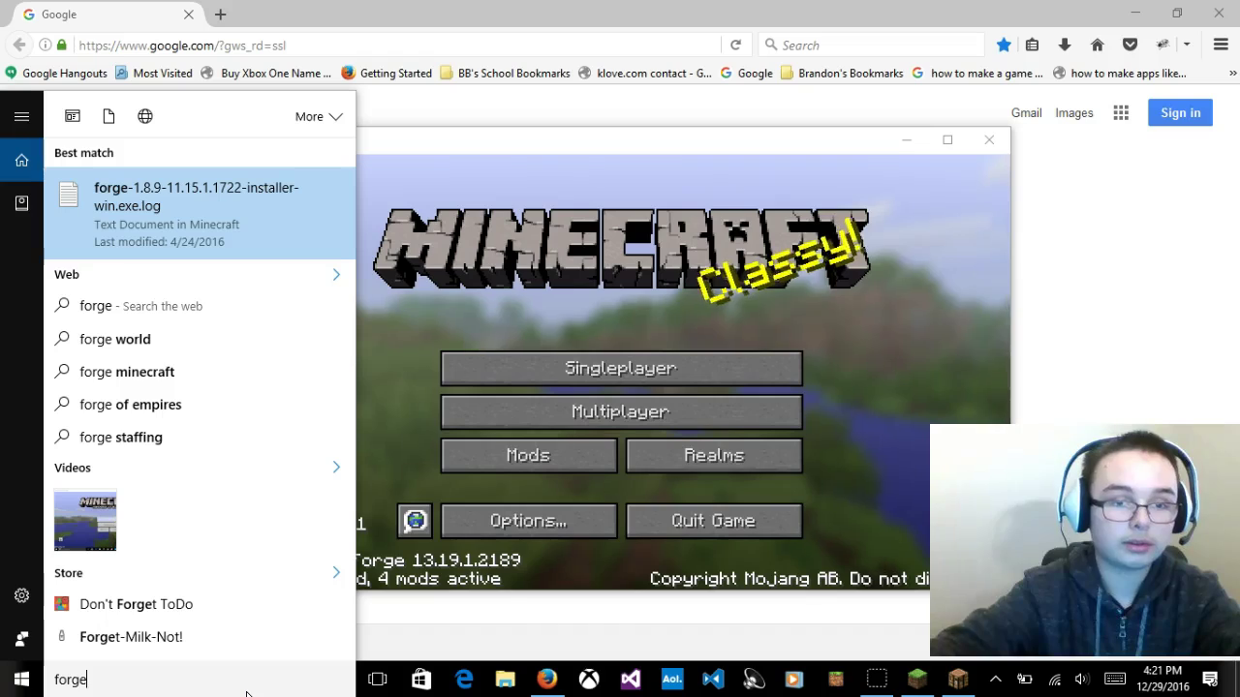
left_click(155, 218)
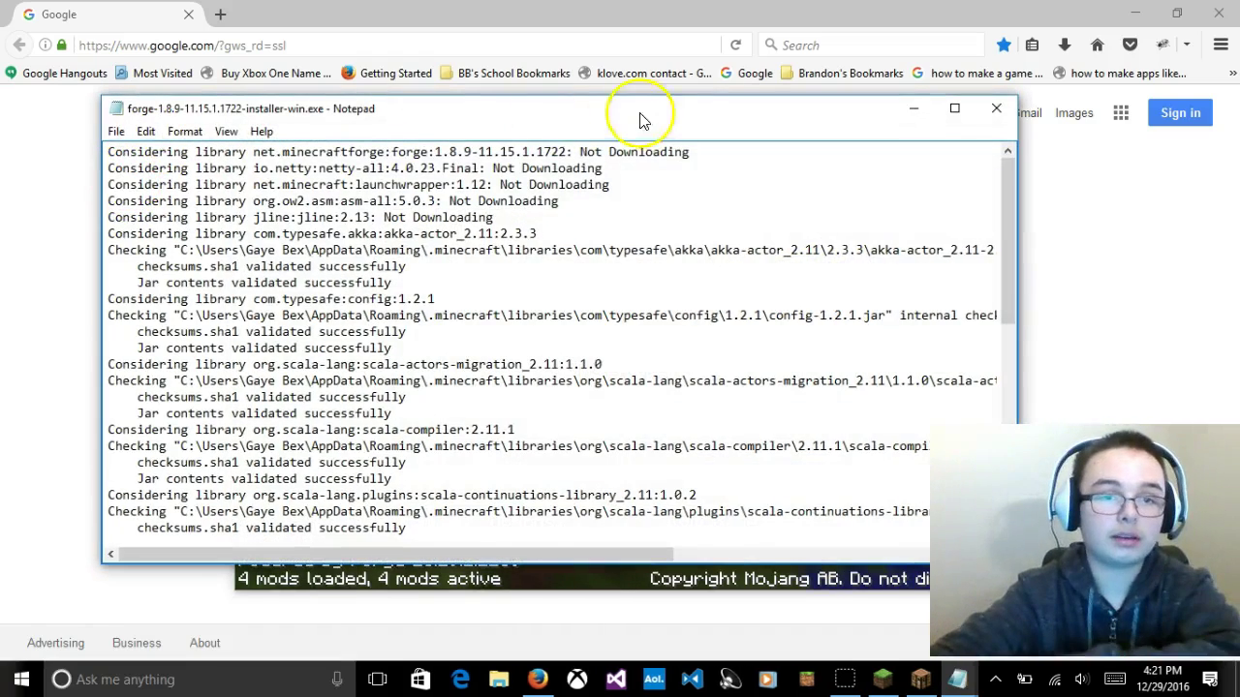
scroll(636, 212, "down", 10)
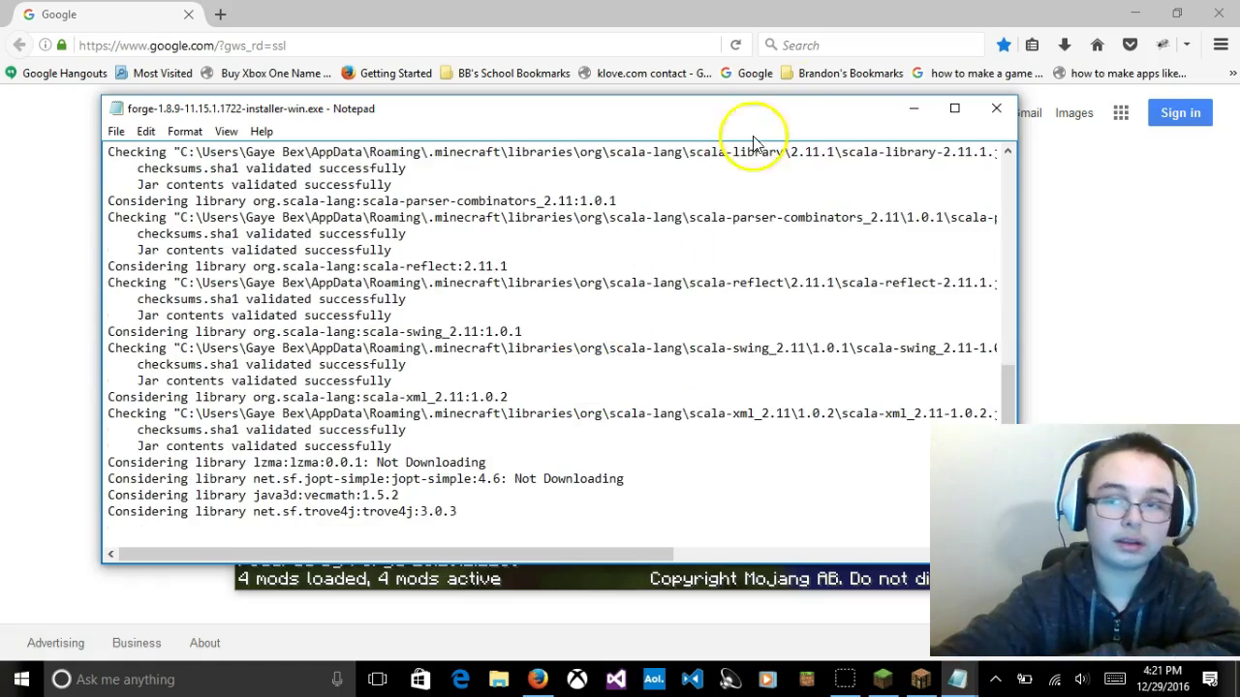
left_click(1013, 114)
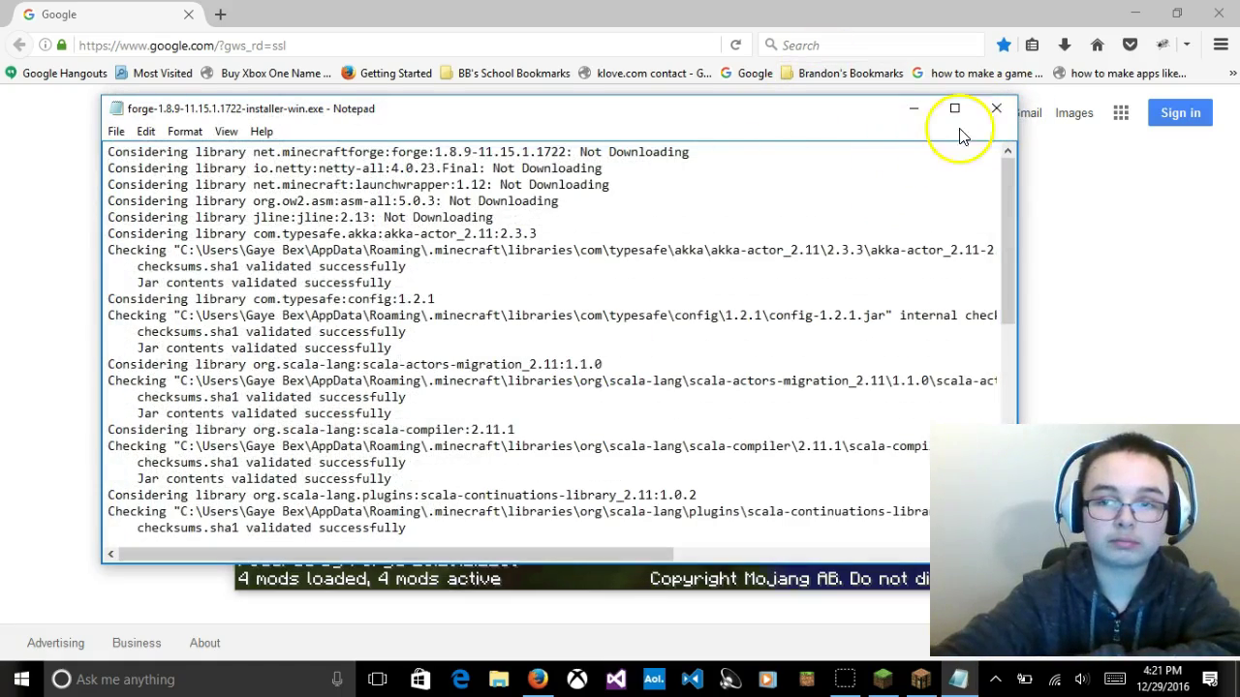
left_click(980, 110)
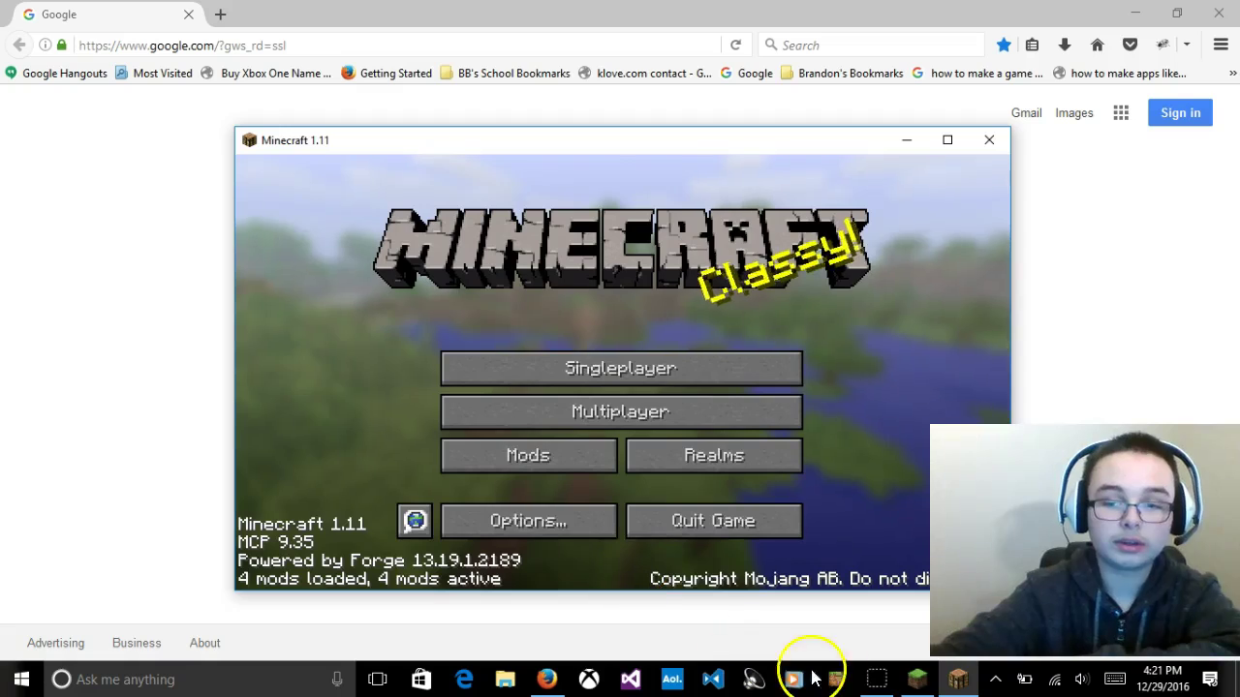
left_click(906, 683)
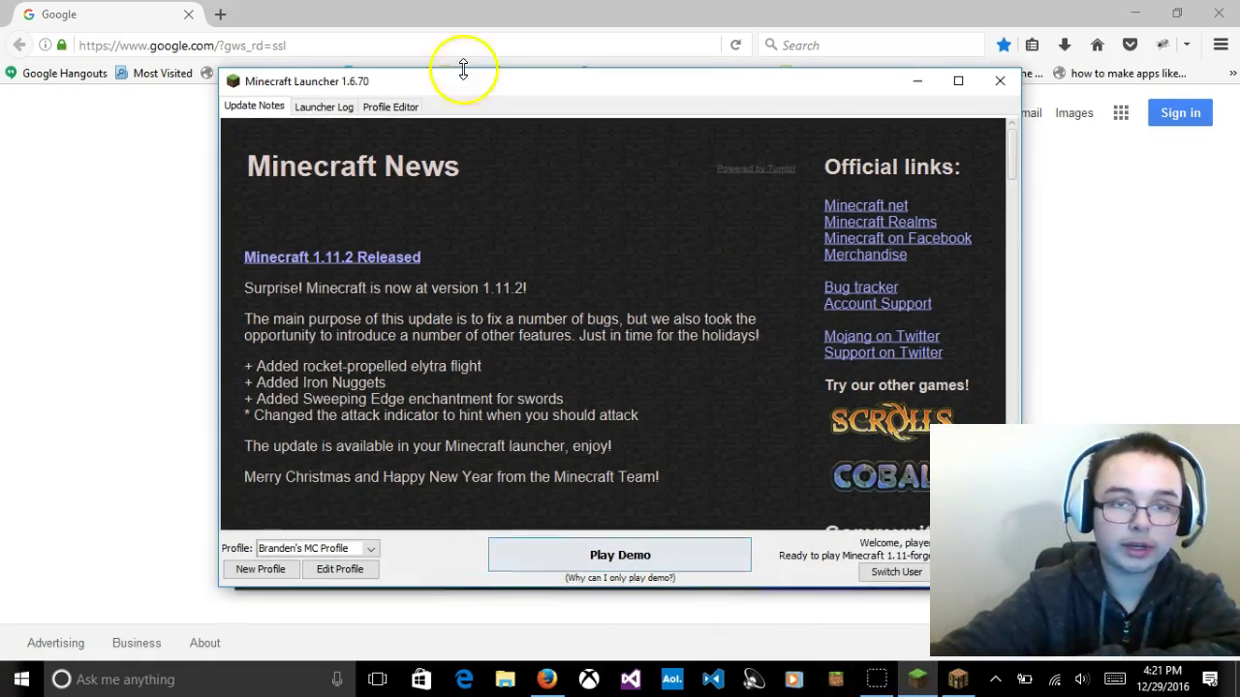
left_click(96, 680)
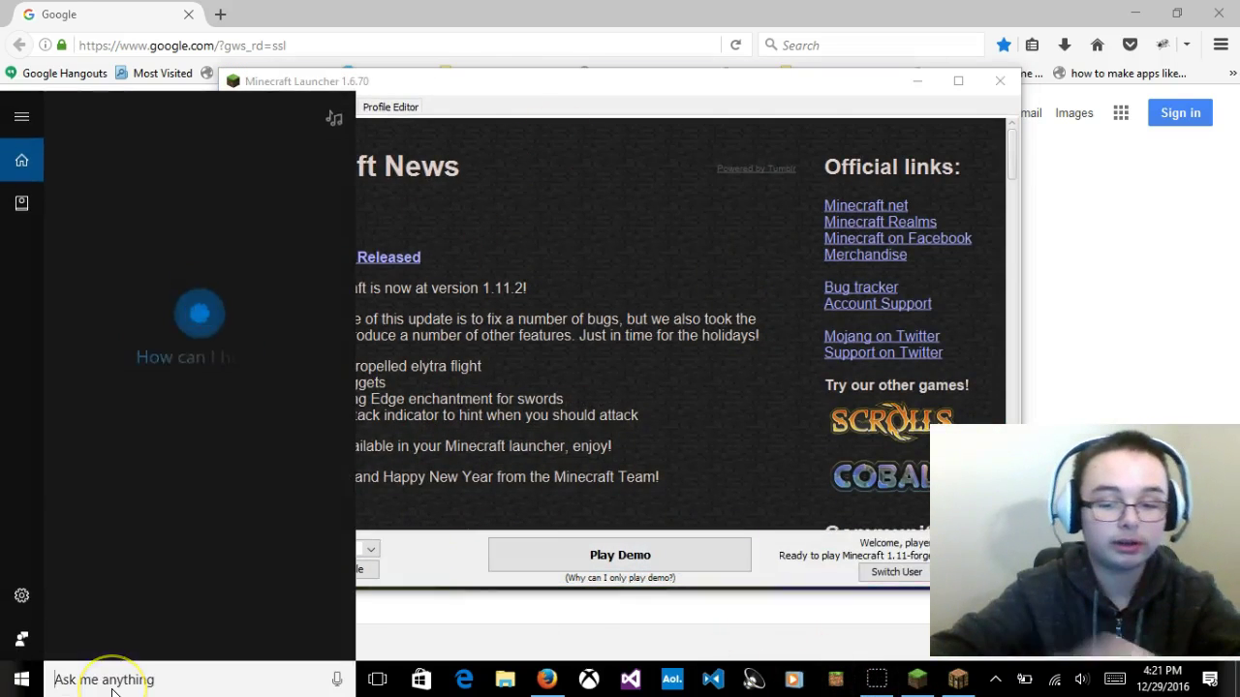
type("mine")
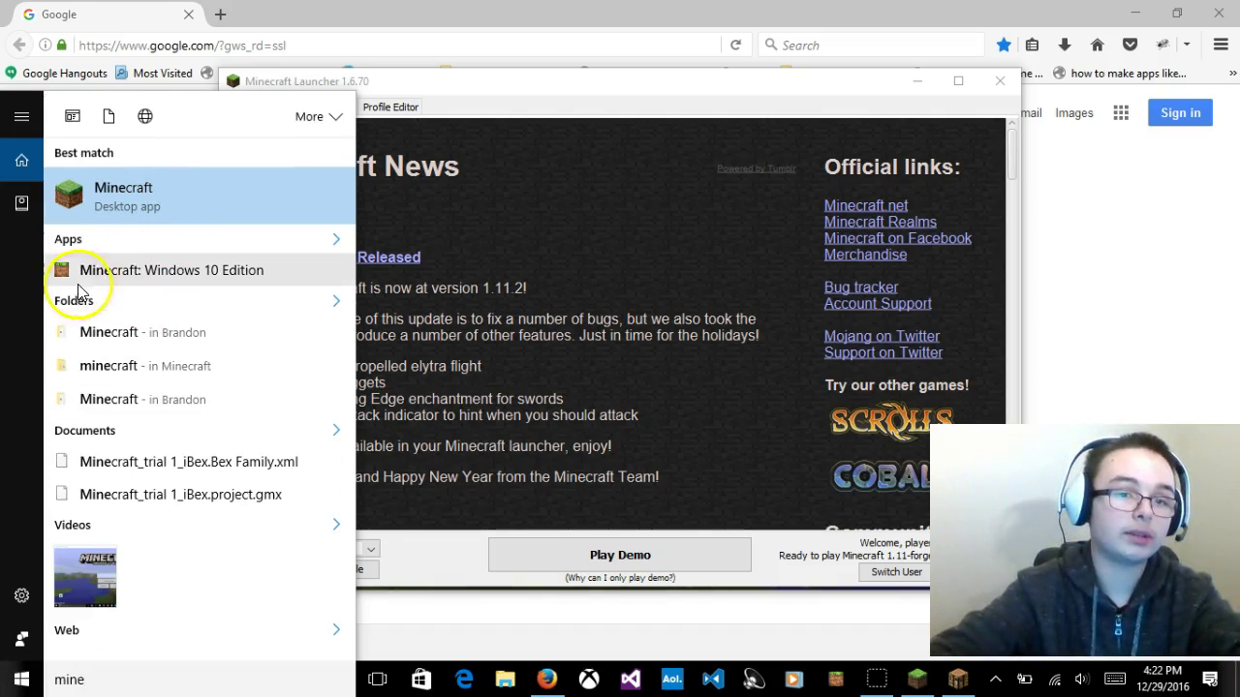
left_click(1135, 283)
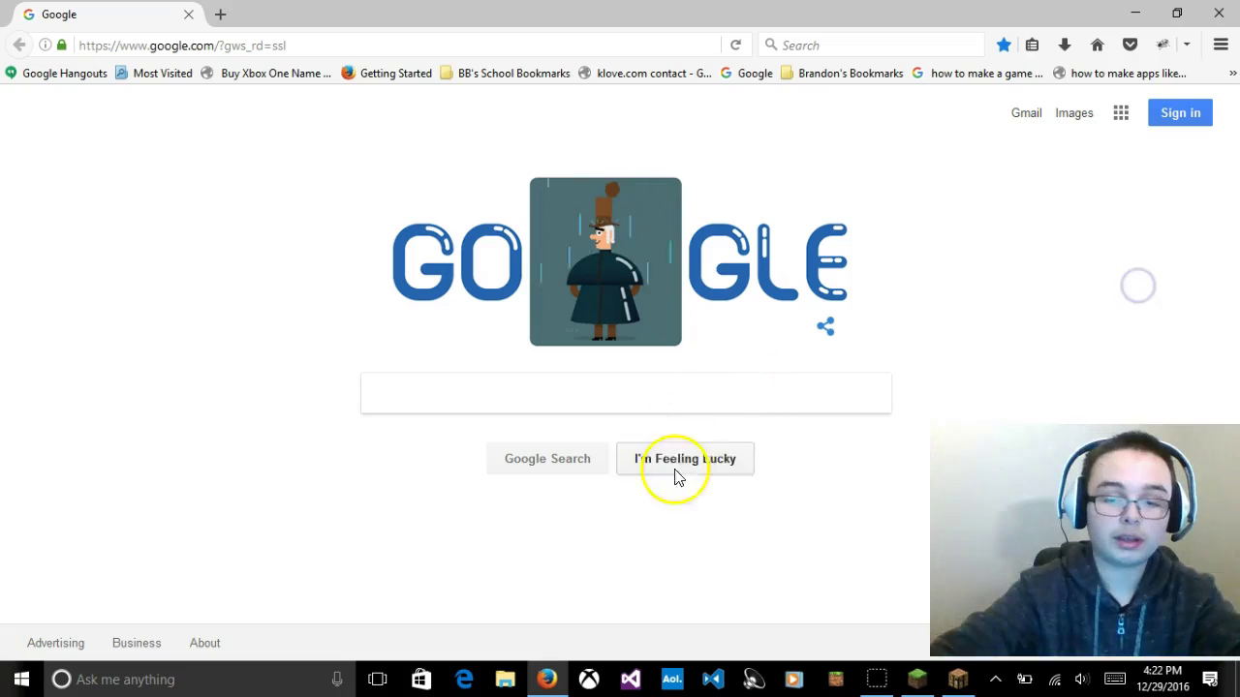
Step: Switch to the Minecraft Launcher and start a new profile named iBex01 that closes the launcher when the game starts
left_click(932, 686)
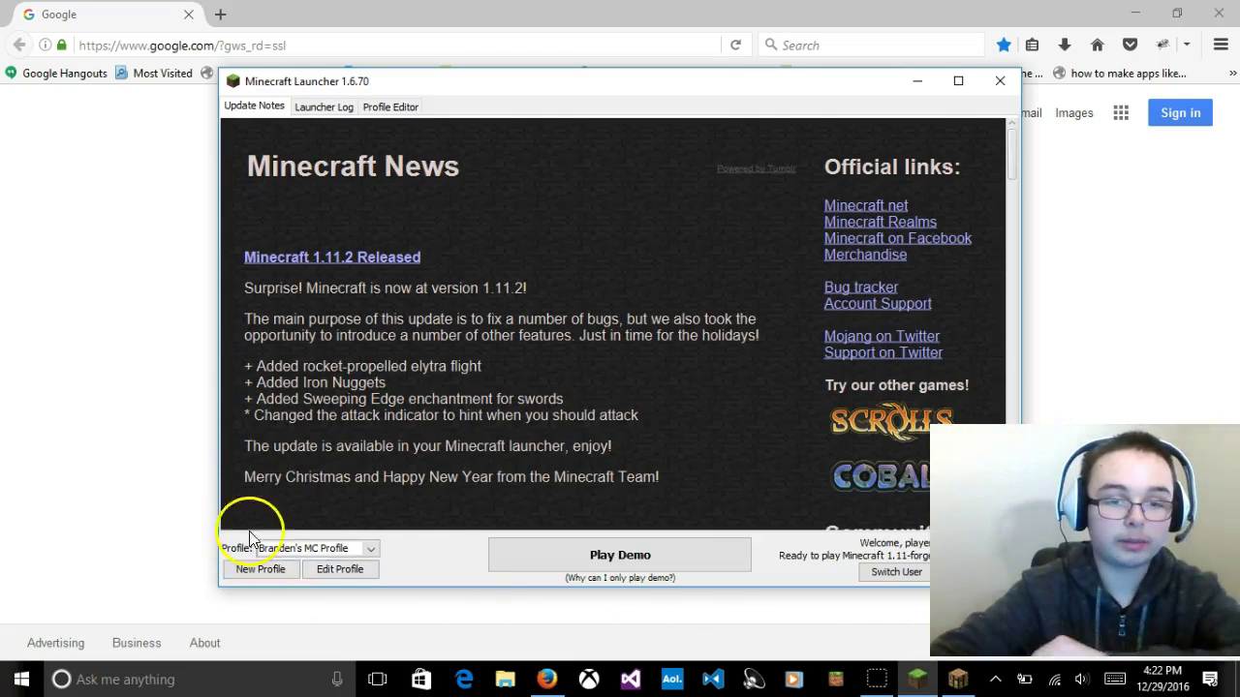
left_click(284, 574)
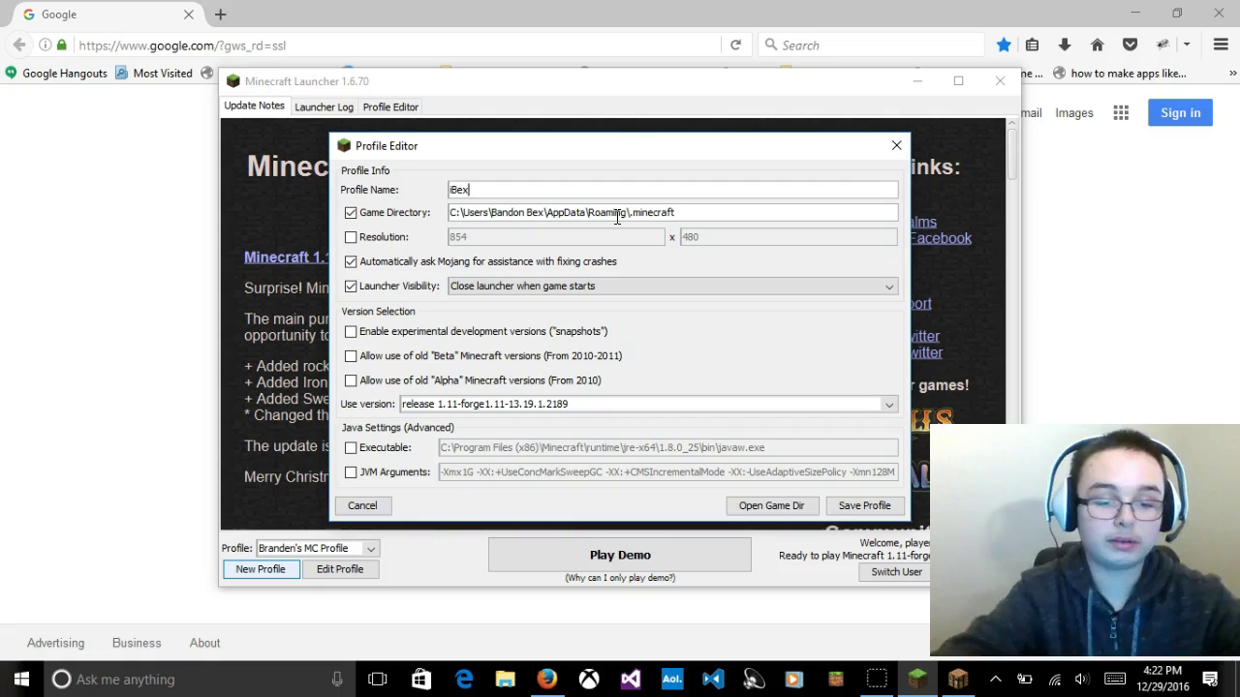
left_click(612, 213)
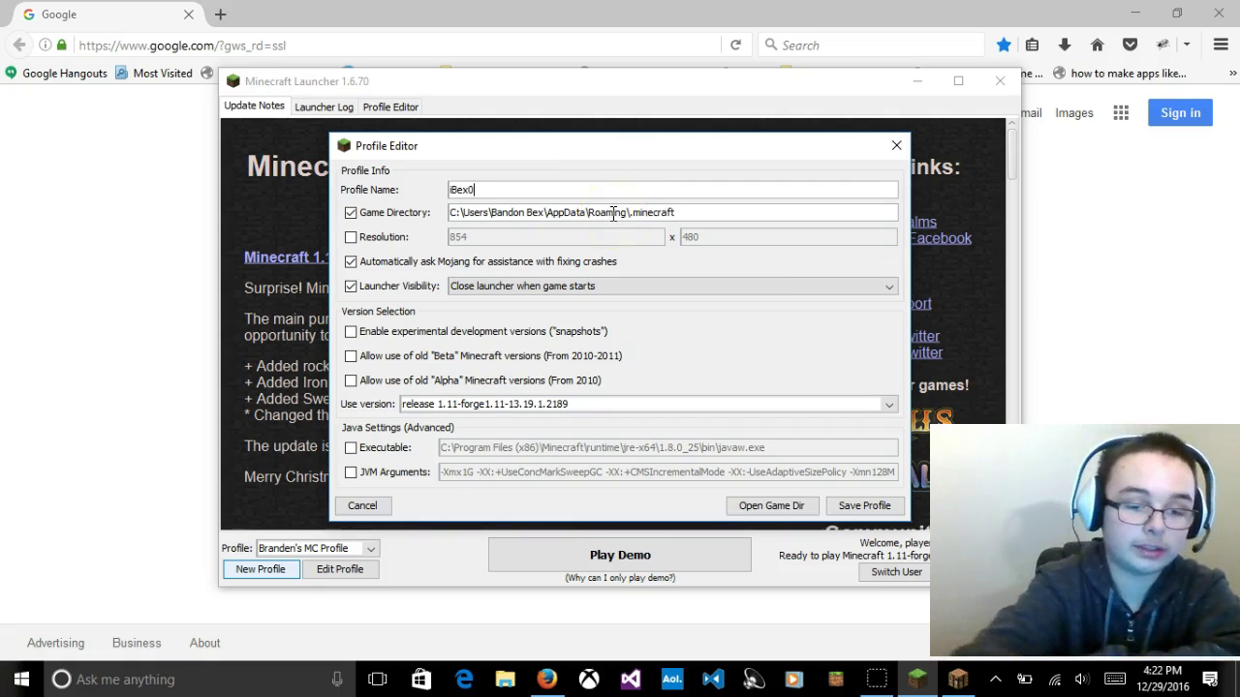
left_click(535, 288)
left_click(532, 290)
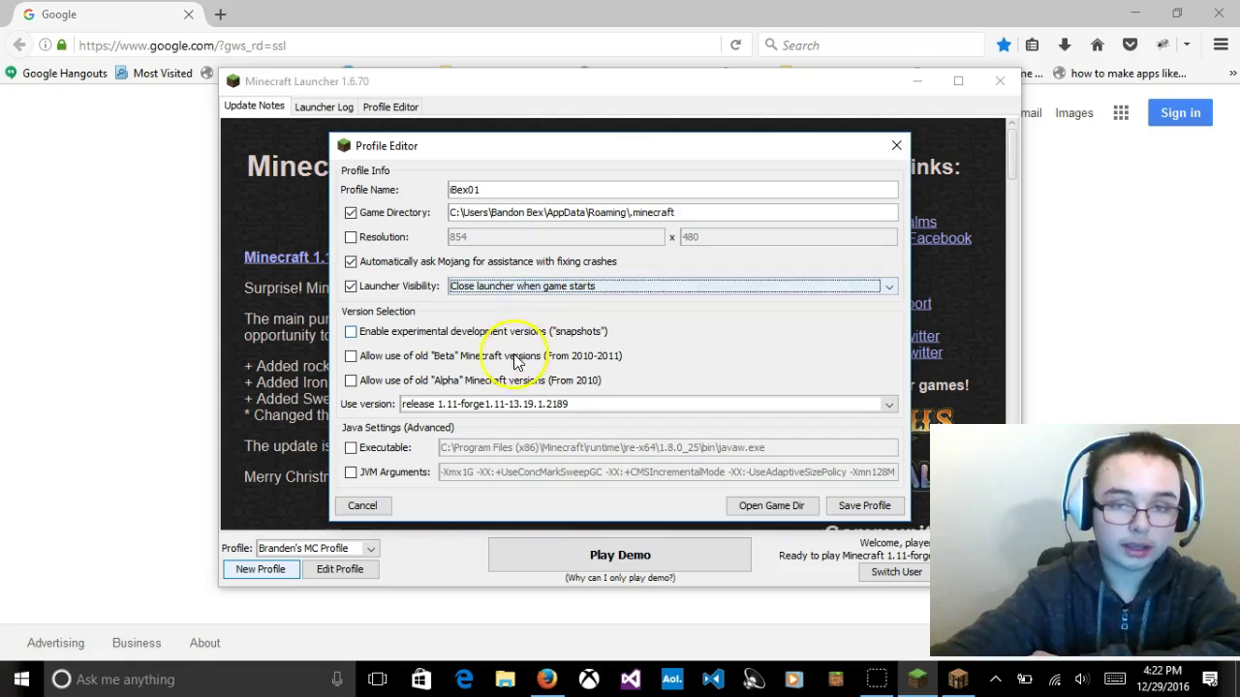
Step: Set the new profile's version to release 1.11-forge1.11-13.19.1.2189 and save the profile
left_click(507, 404)
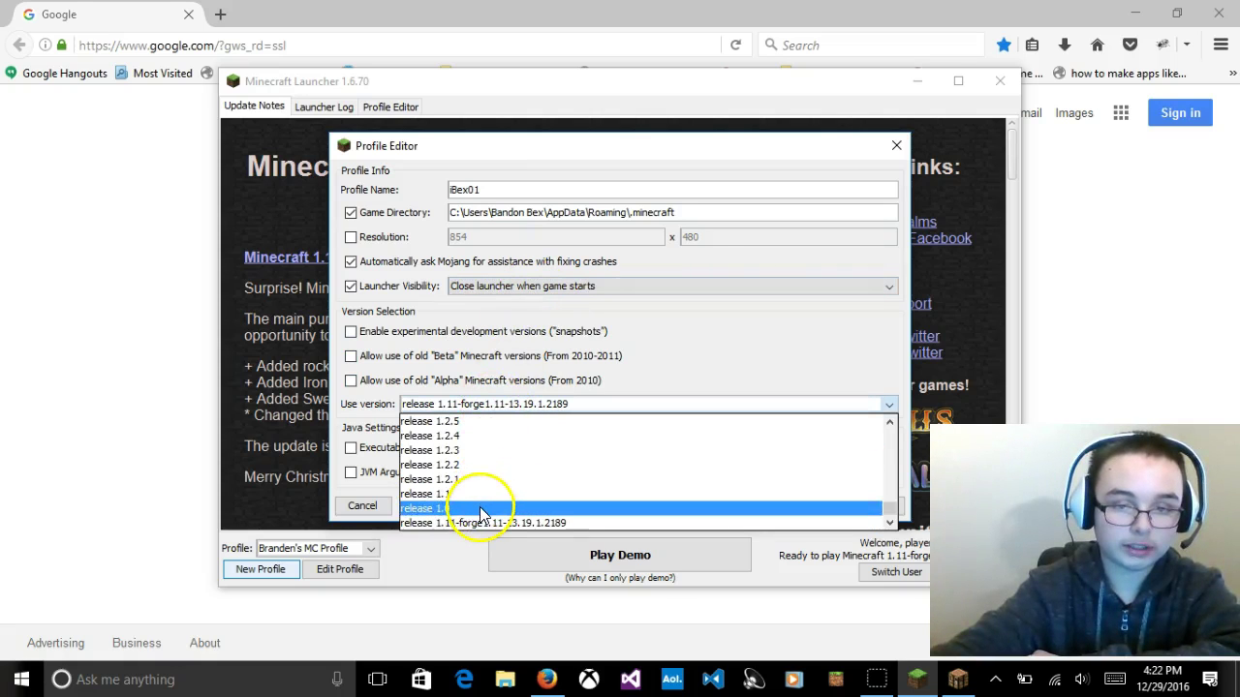
scroll(476, 523, "up", 12)
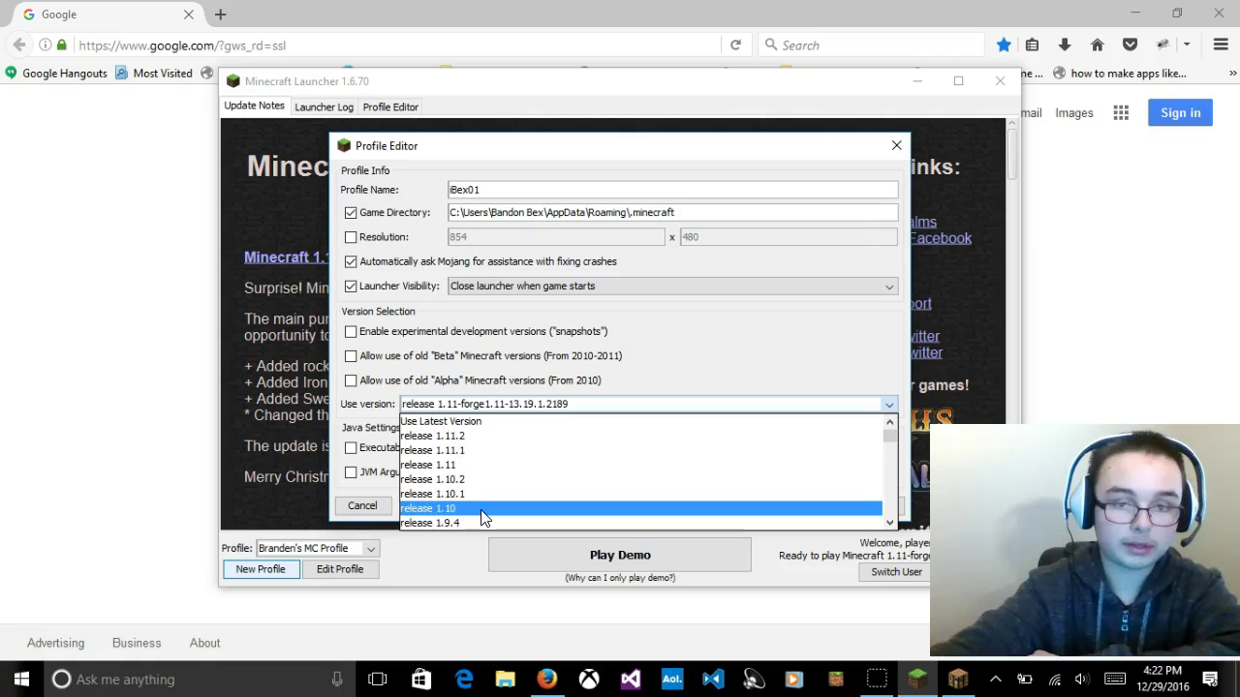
scroll(482, 520, "down", 12)
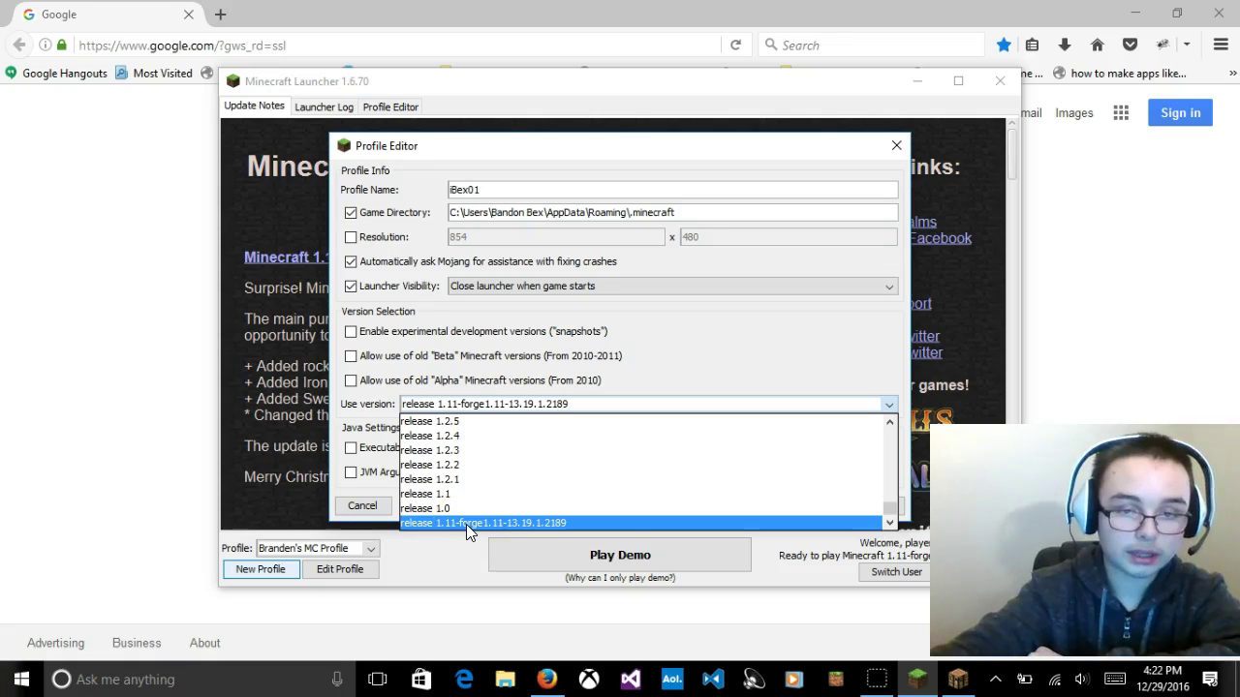
left_click(466, 523)
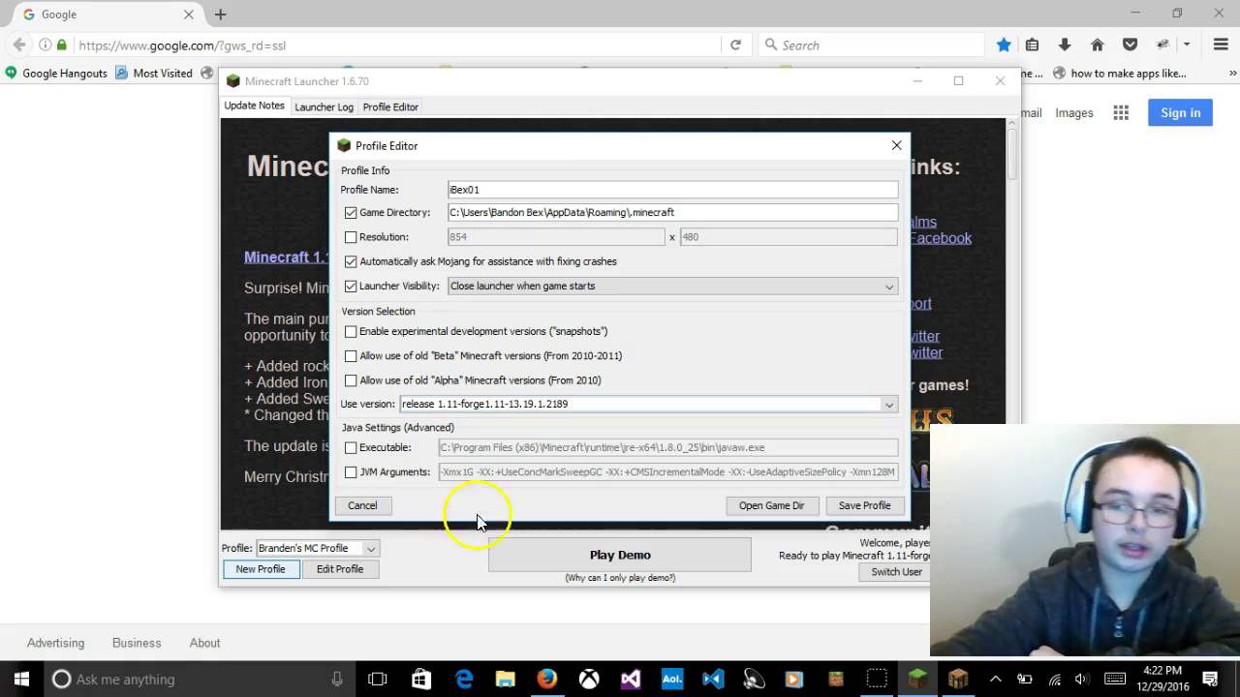
left_click(861, 506)
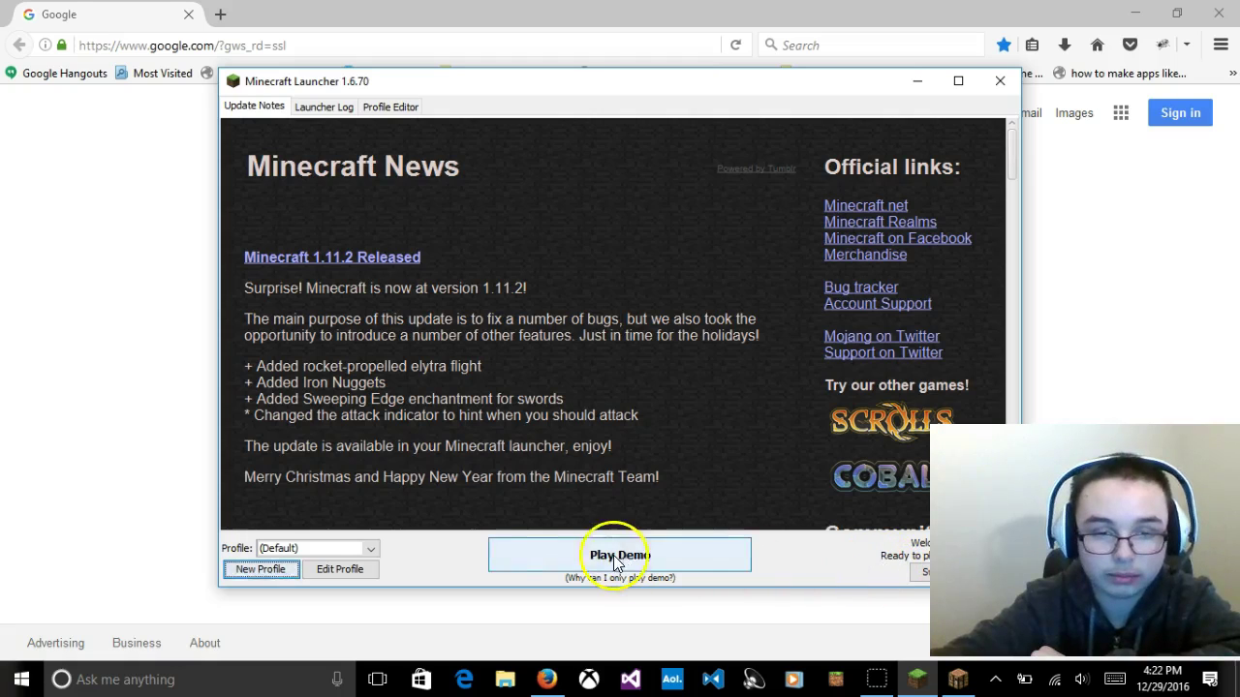
Step: Select the iBex01 profile in the launcher and start the Minecraft demo with it
left_click(352, 549)
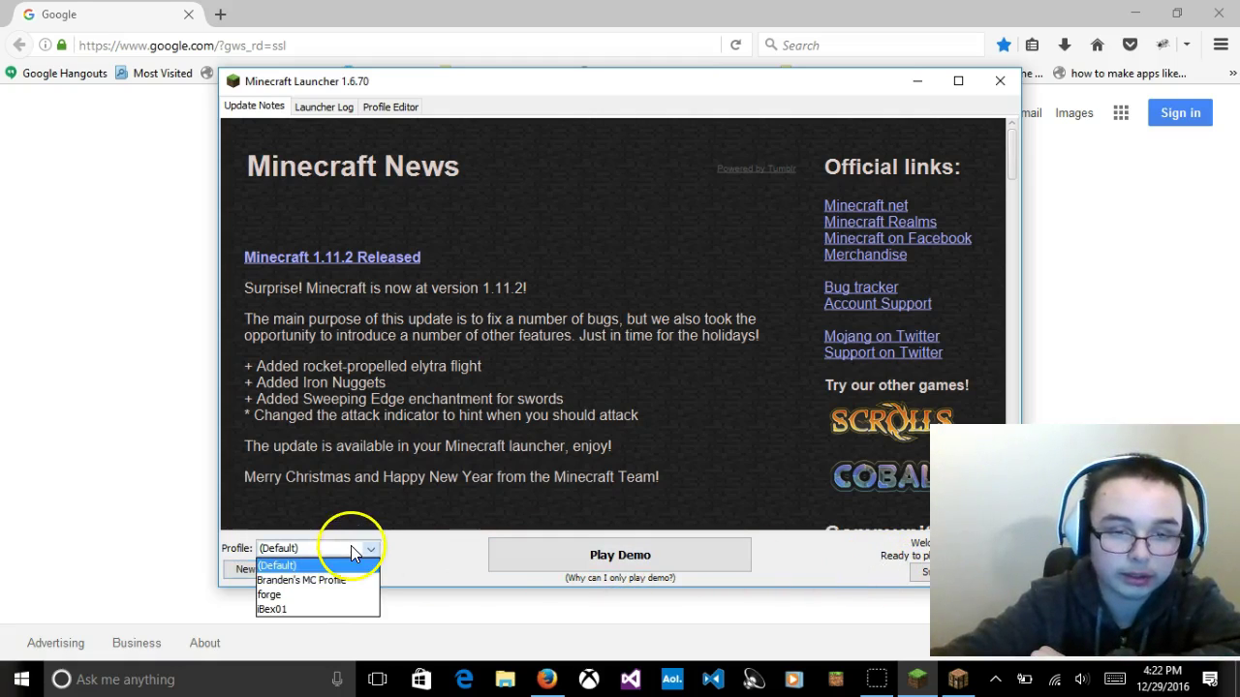
left_click(337, 609)
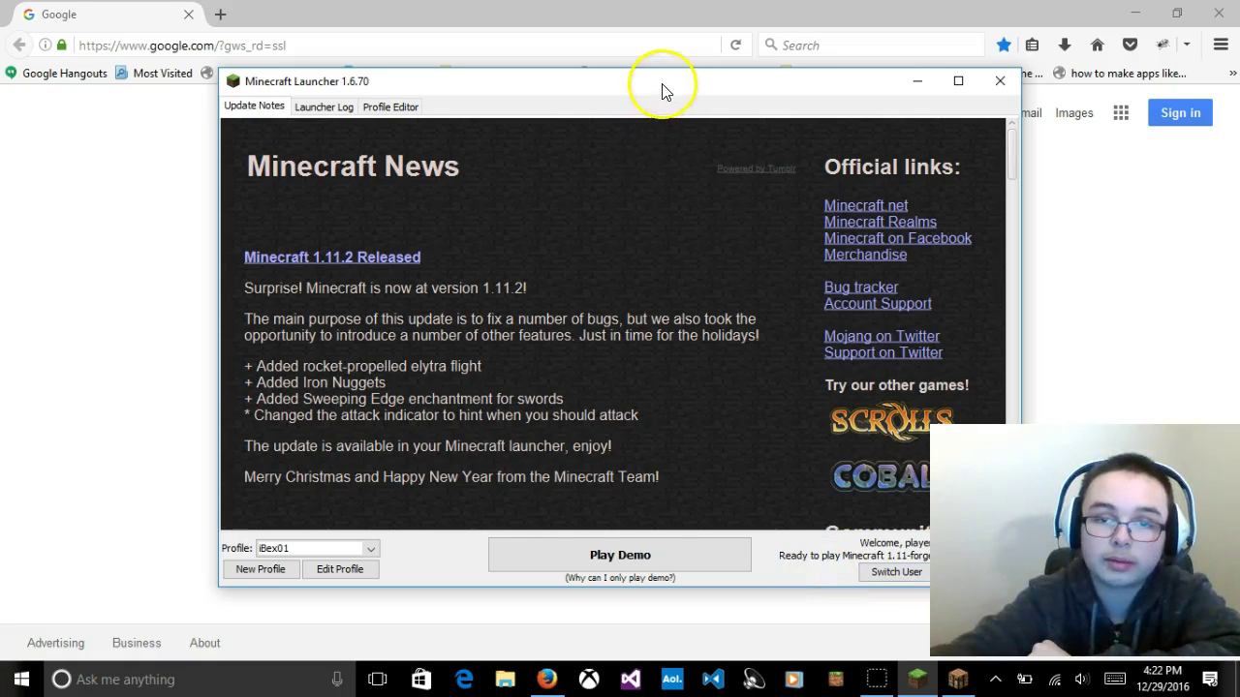
left_click_drag(665, 88, 539, 52)
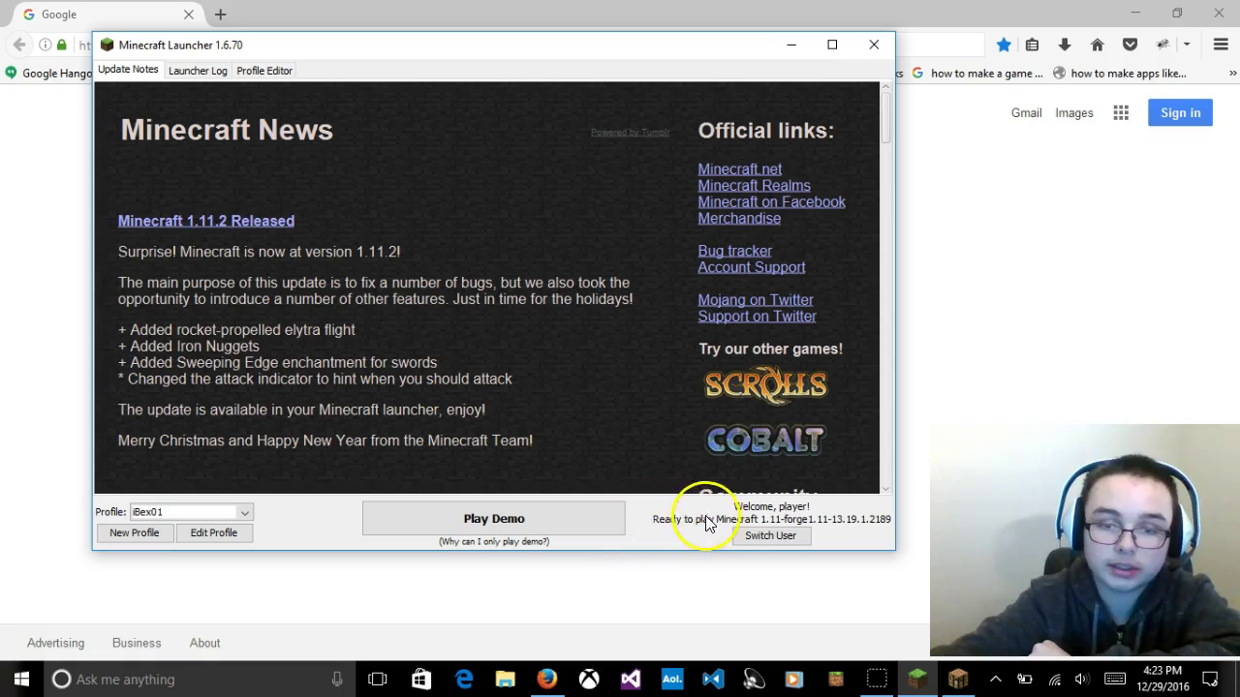
left_click(553, 528)
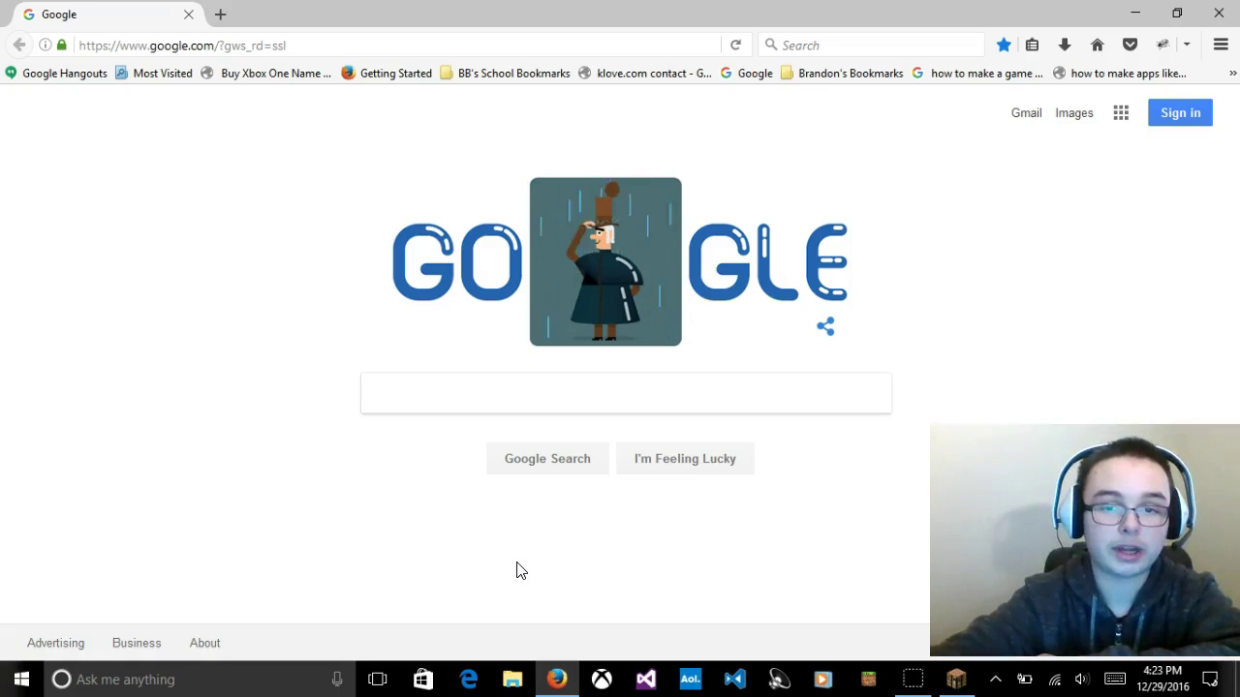
Step: Switch to the Minecraft 1.11 window, open the list of installed mods and return to the title screen
left_click(515, 572)
left_click(560, 681)
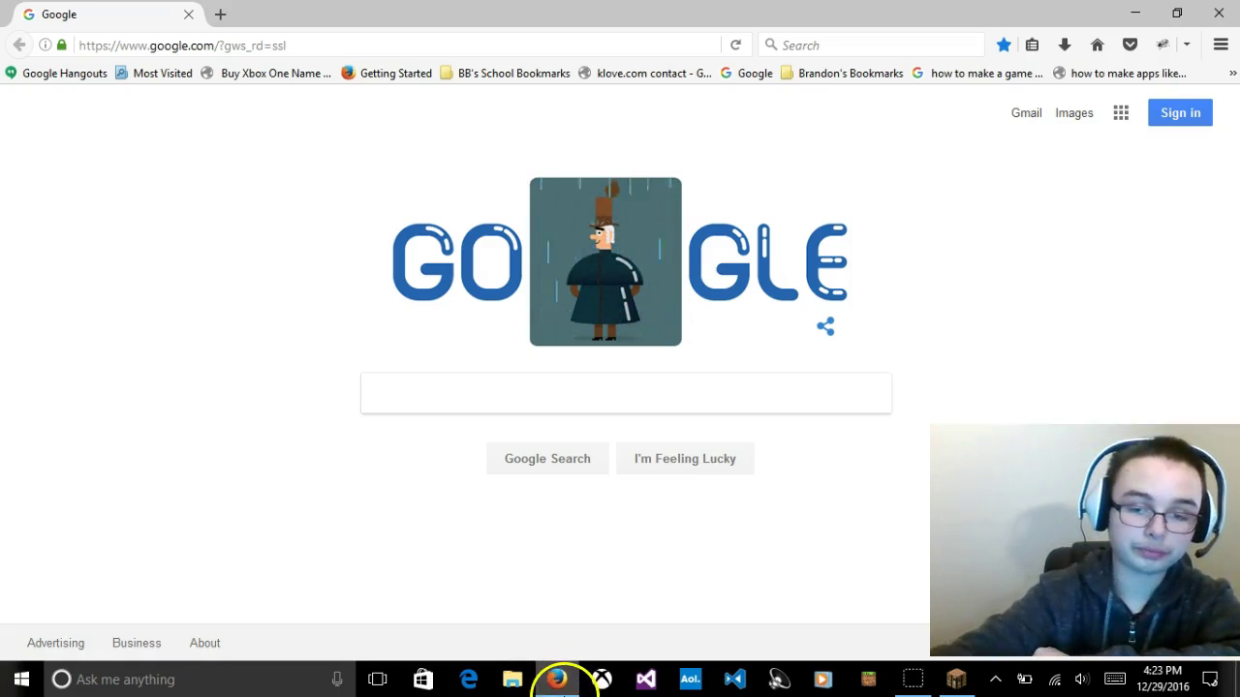
left_click(953, 683)
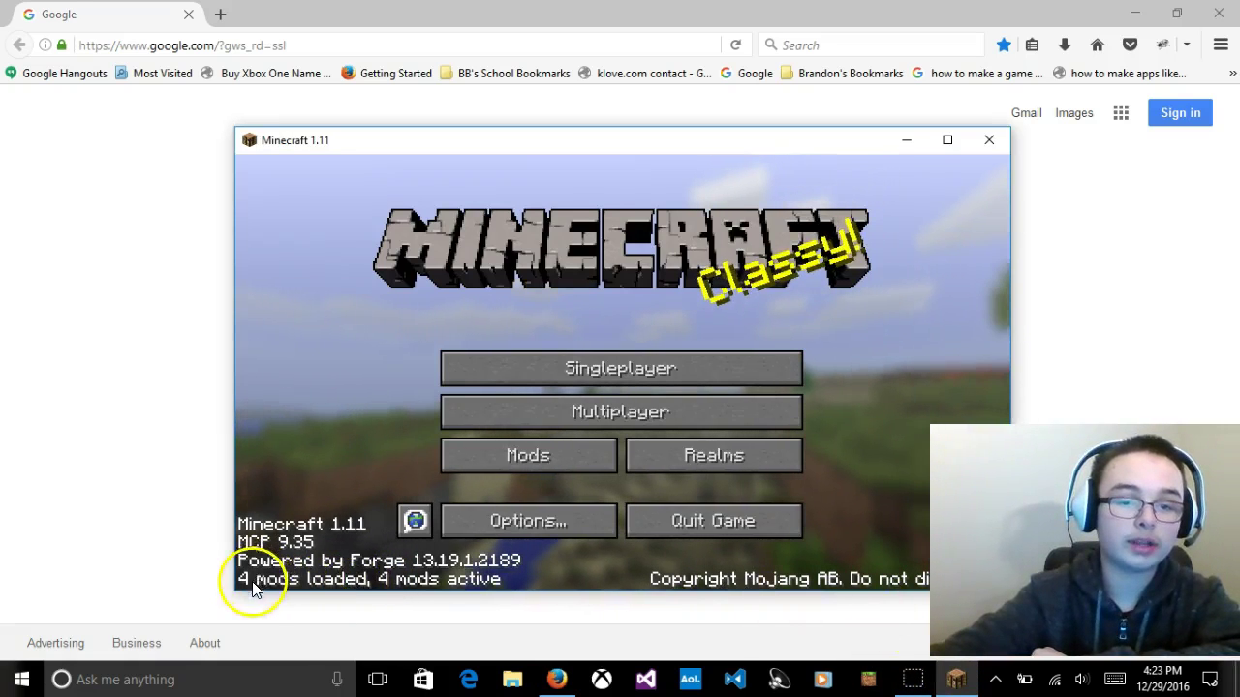
left_click(535, 467)
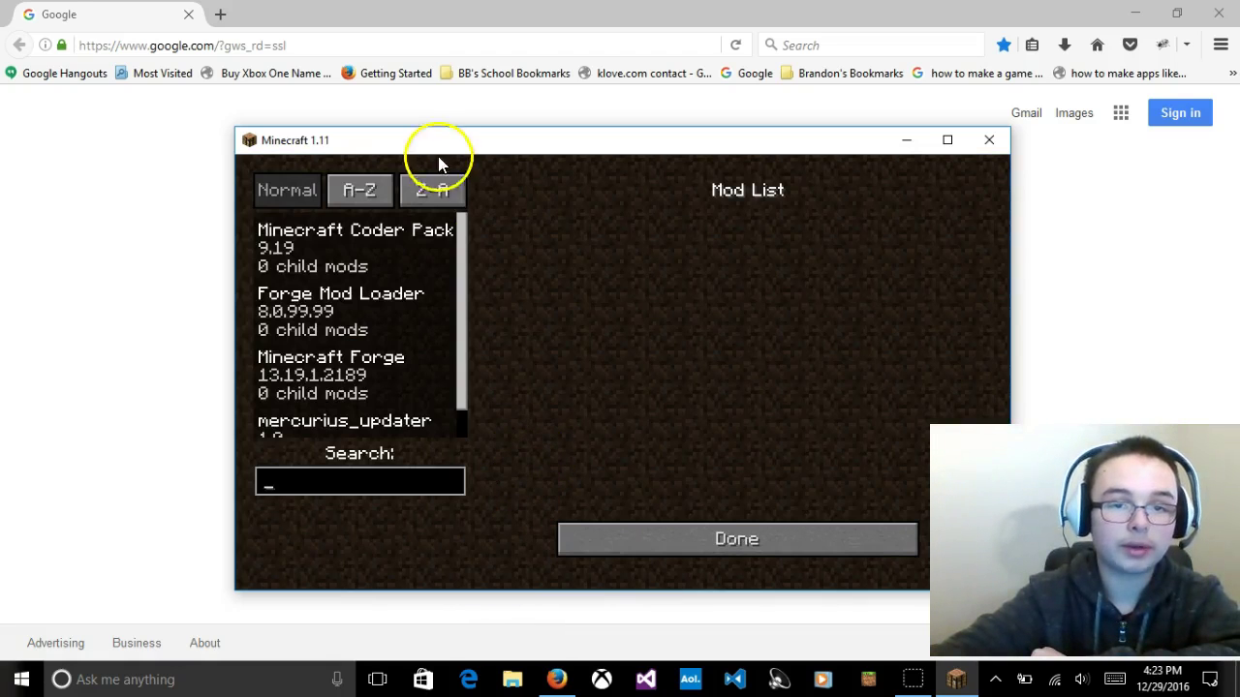
left_click(604, 537)
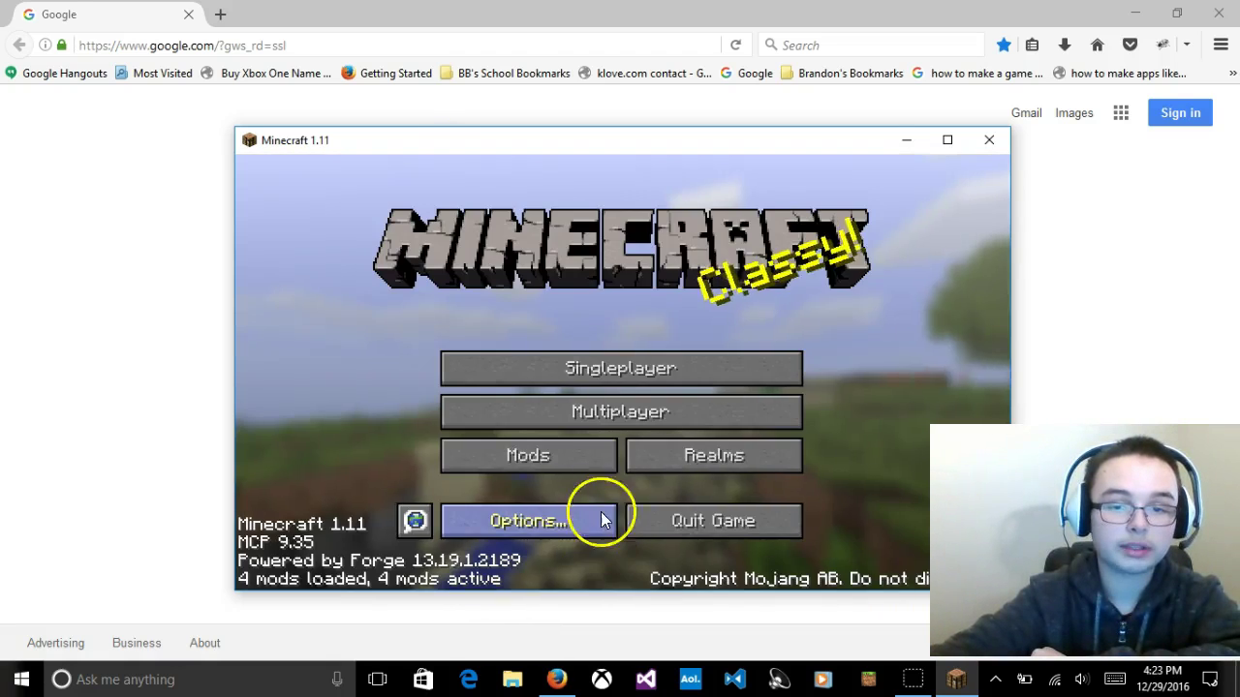
Step: Review the details of Minecraft Coder Pack, Forge Mod Loader, Minecraft Forge and mercurius_updater in the mod list, and close the list
left_click(560, 456)
scroll(430, 335, "down", 1)
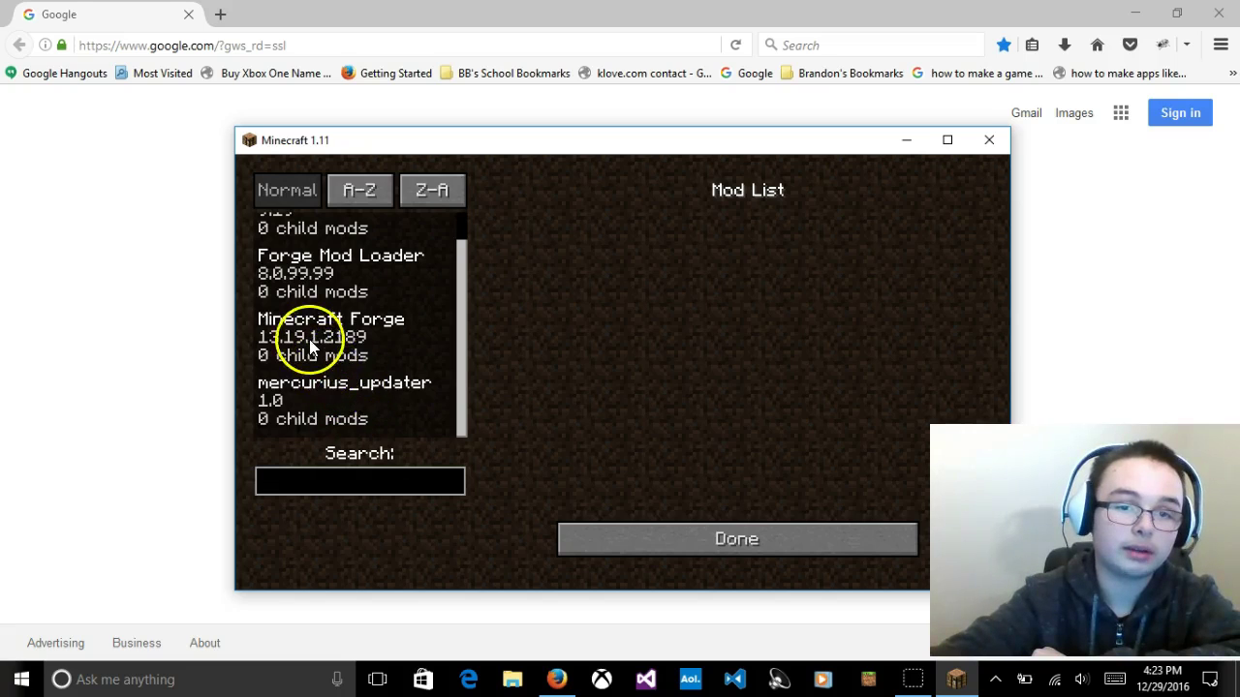
scroll(308, 332, "up", 1)
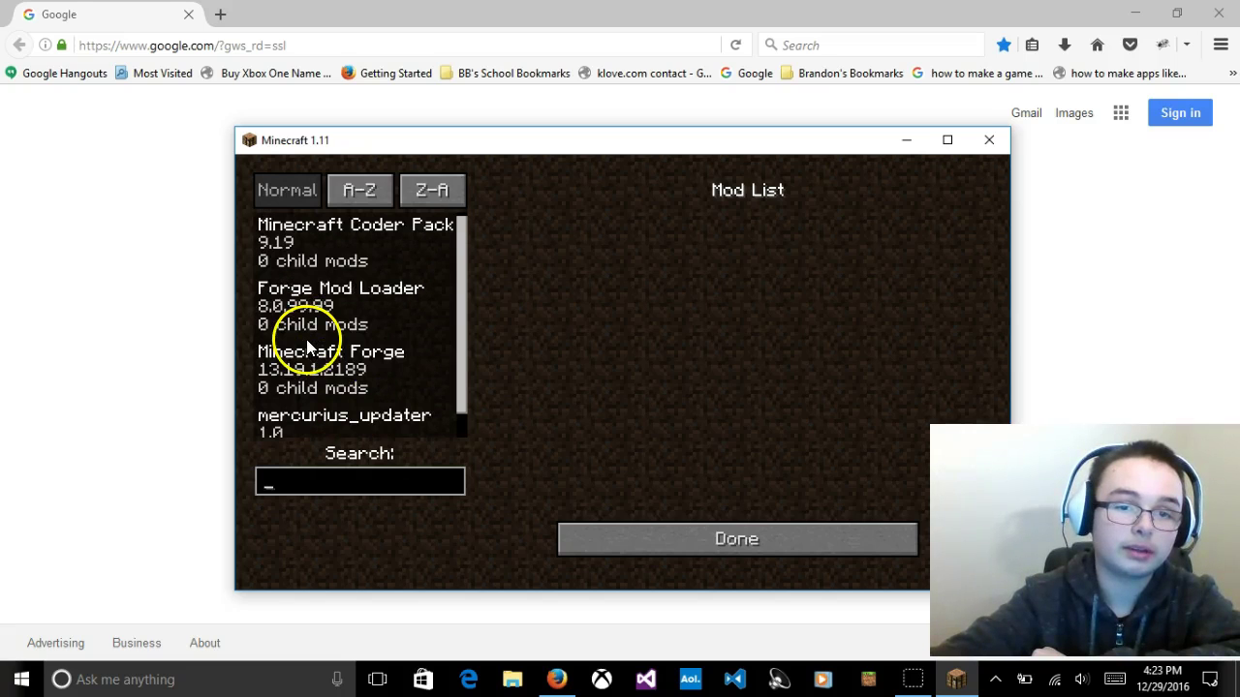
left_click(359, 260)
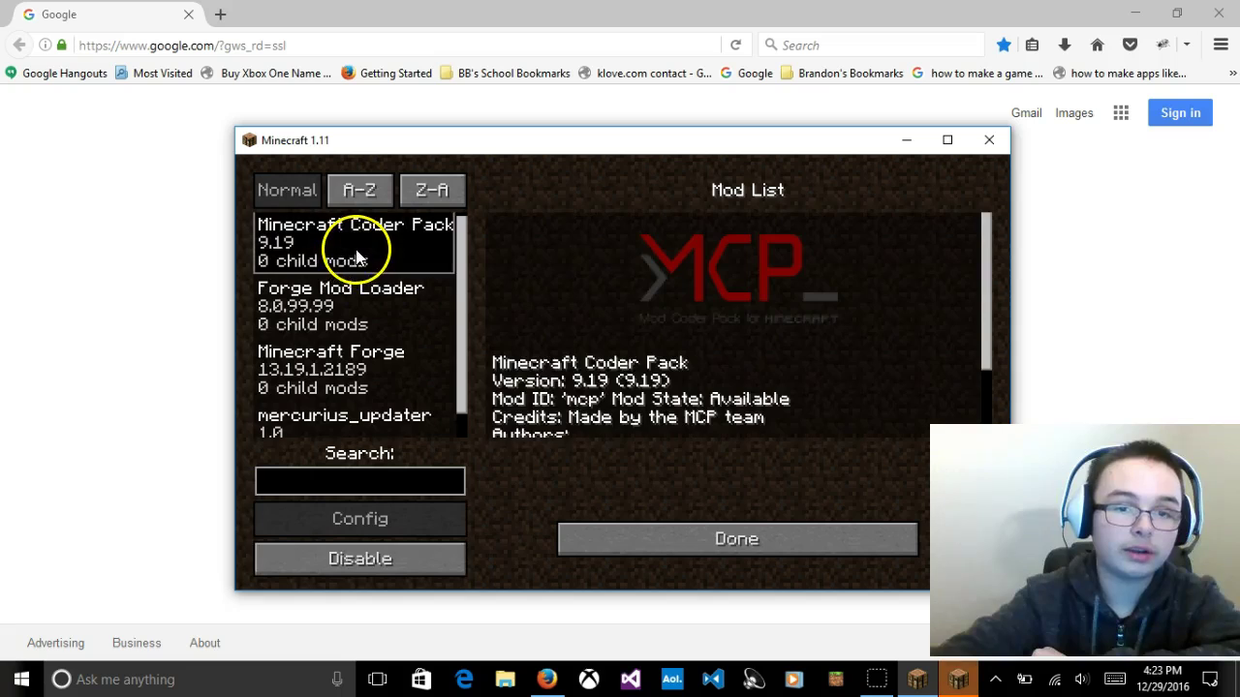
left_click(345, 325)
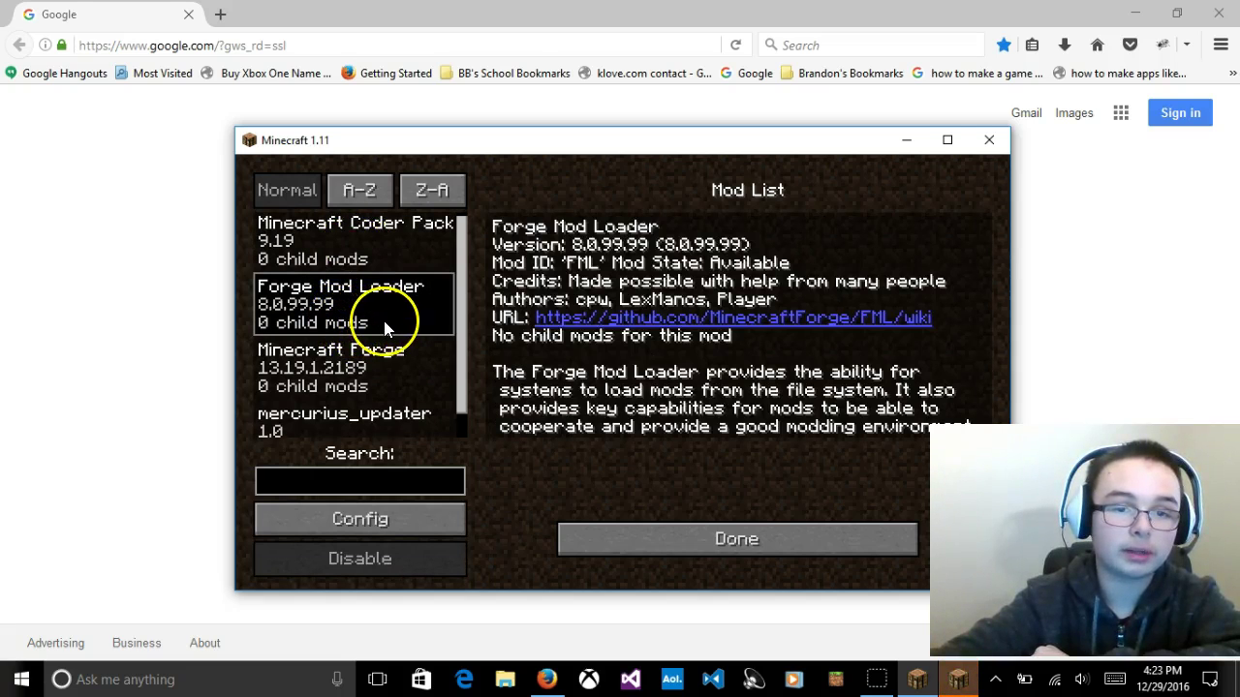
scroll(382, 327, "down", 1)
left_click(393, 331)
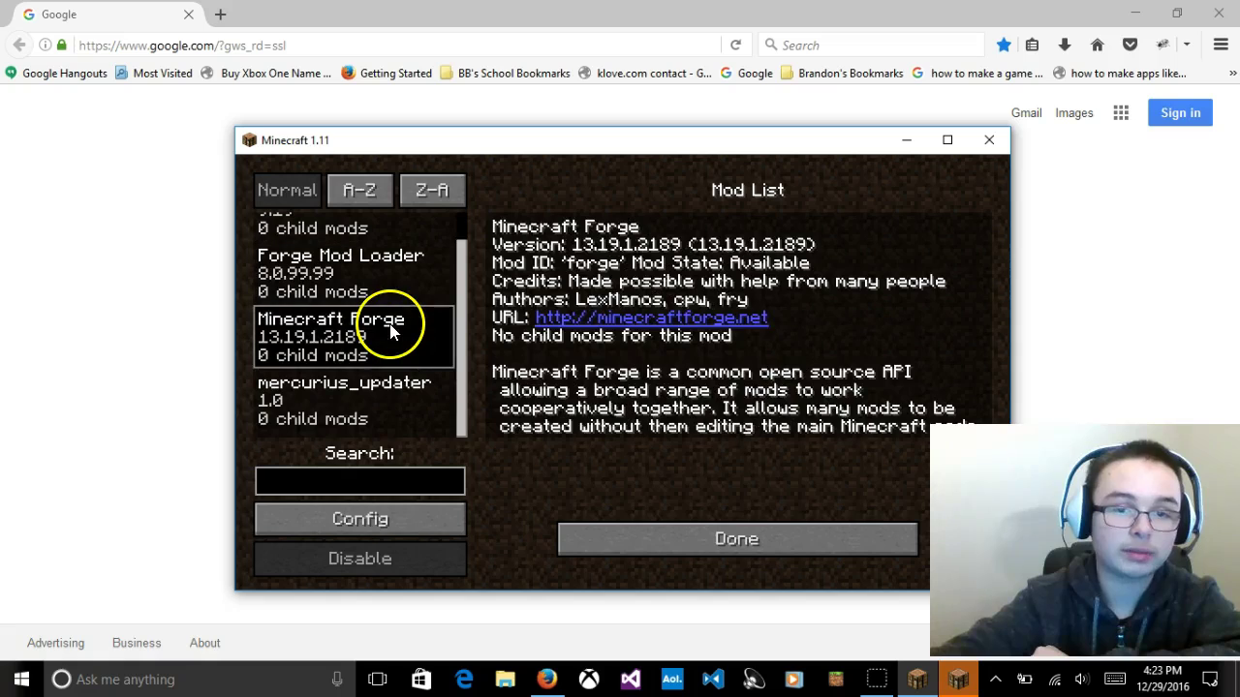
left_click(394, 391)
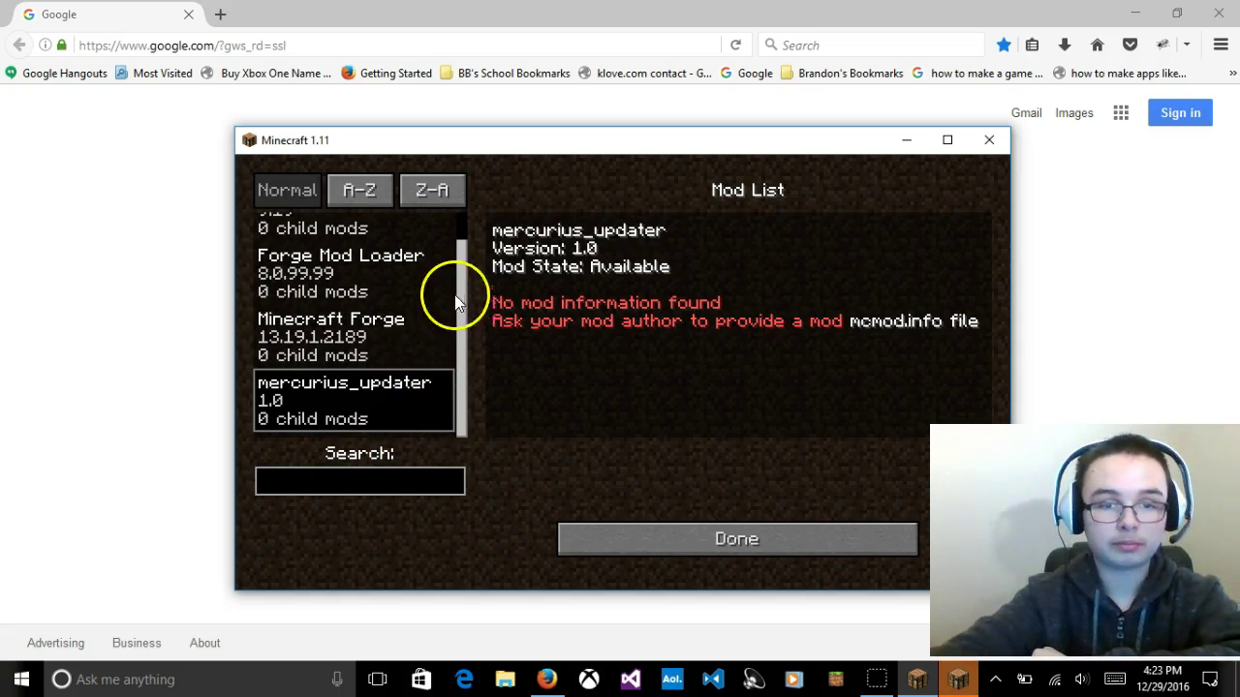
scroll(374, 255, "up", 1)
left_click(704, 528)
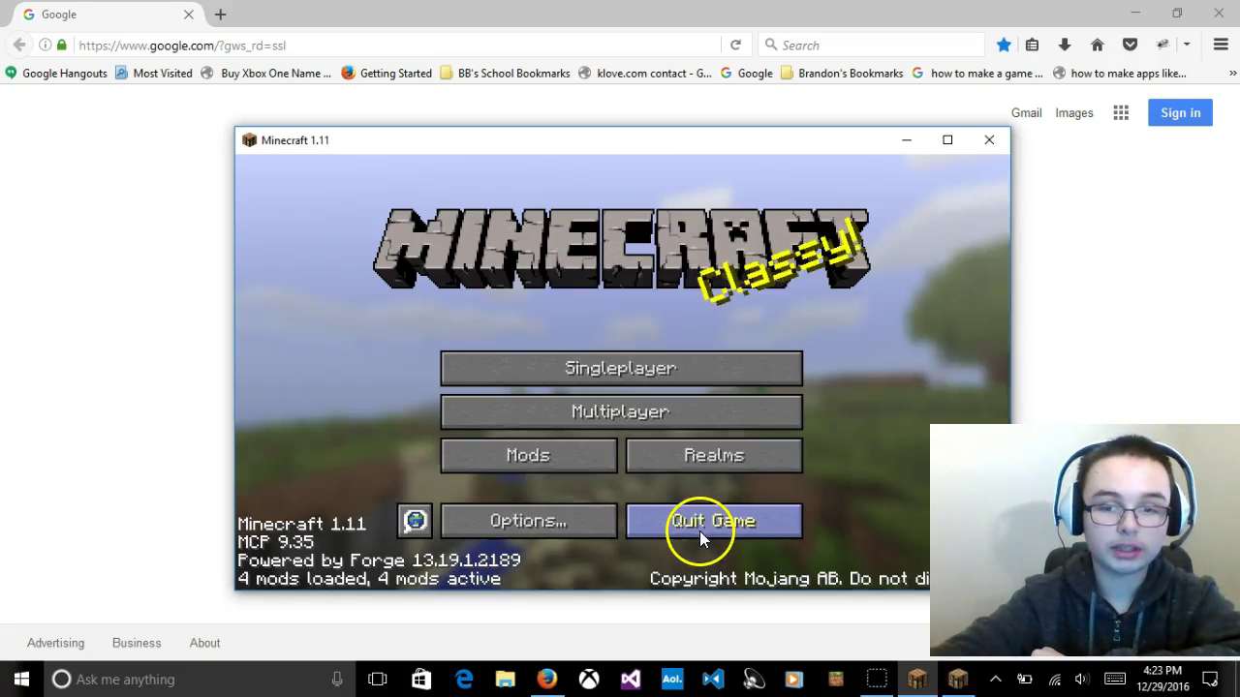
Step: Open the existing single-player world iBex, leaving the new-world setup without creating one
left_click(970, 684)
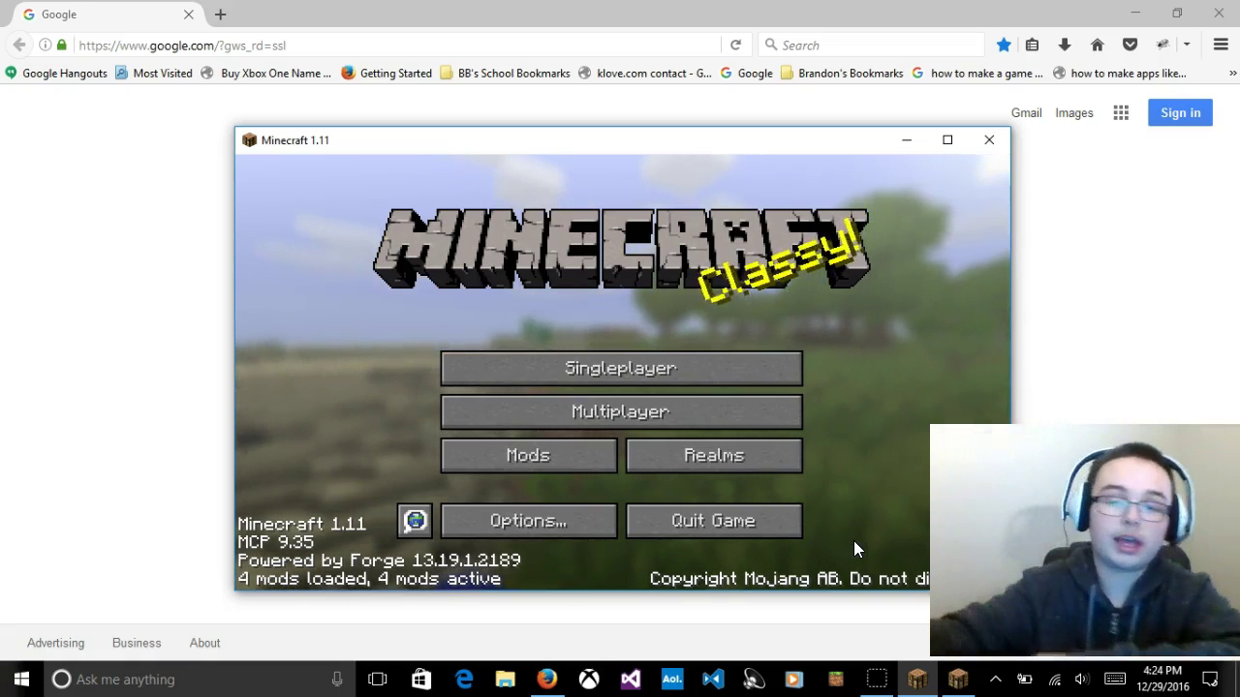
left_click(872, 504)
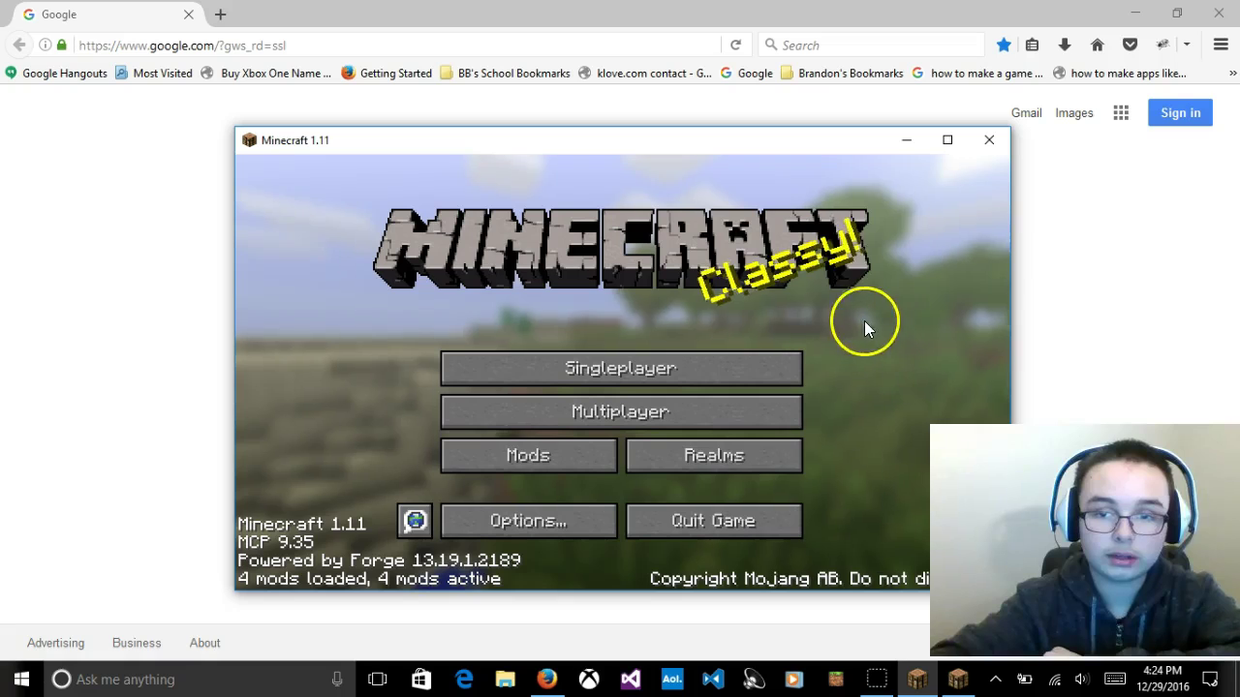
left_click(741, 371)
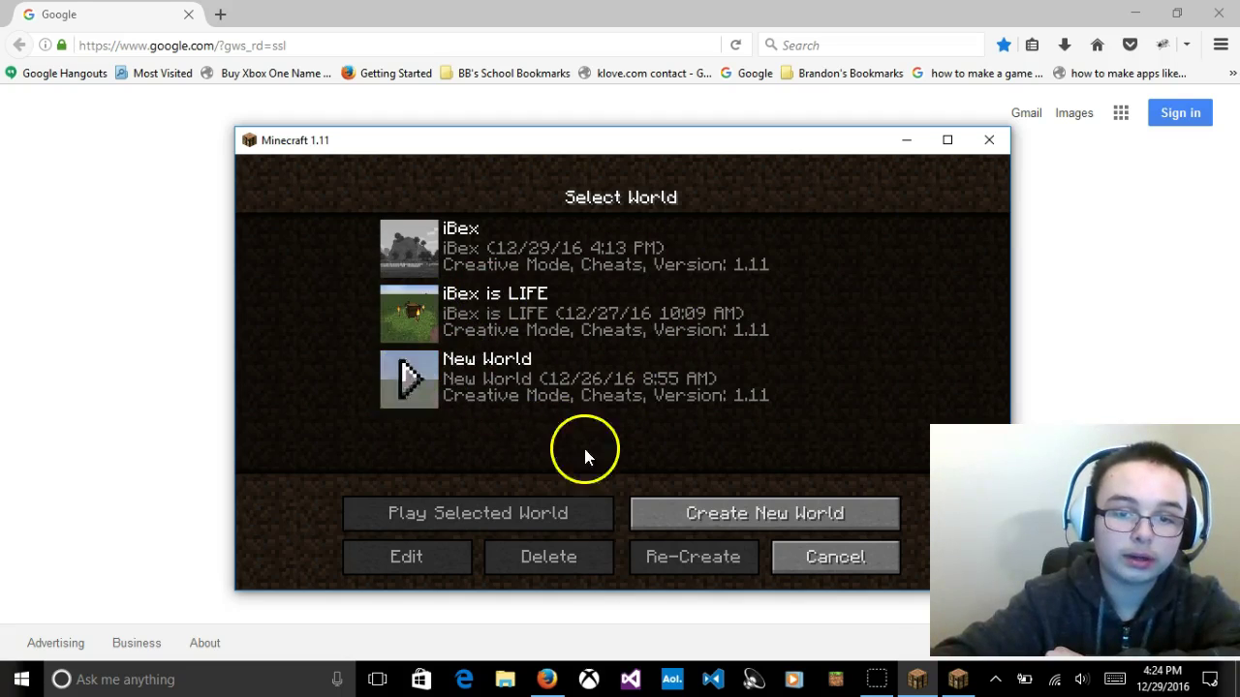
left_click(790, 527)
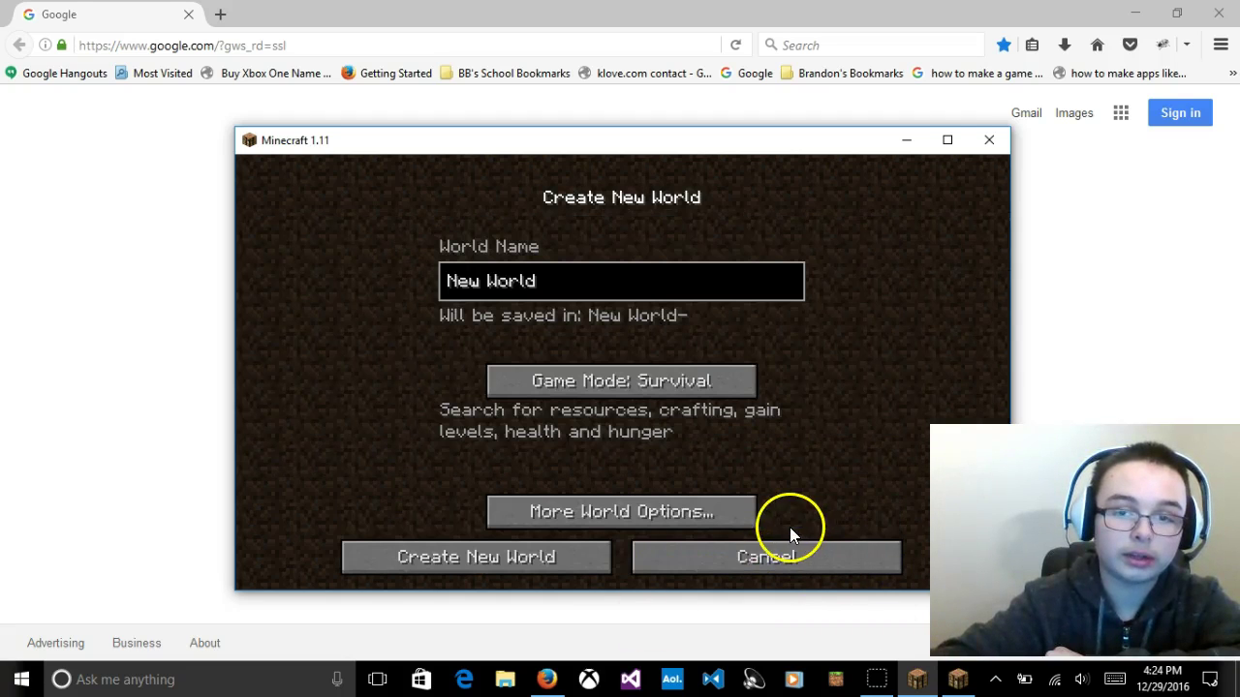
left_click(718, 565)
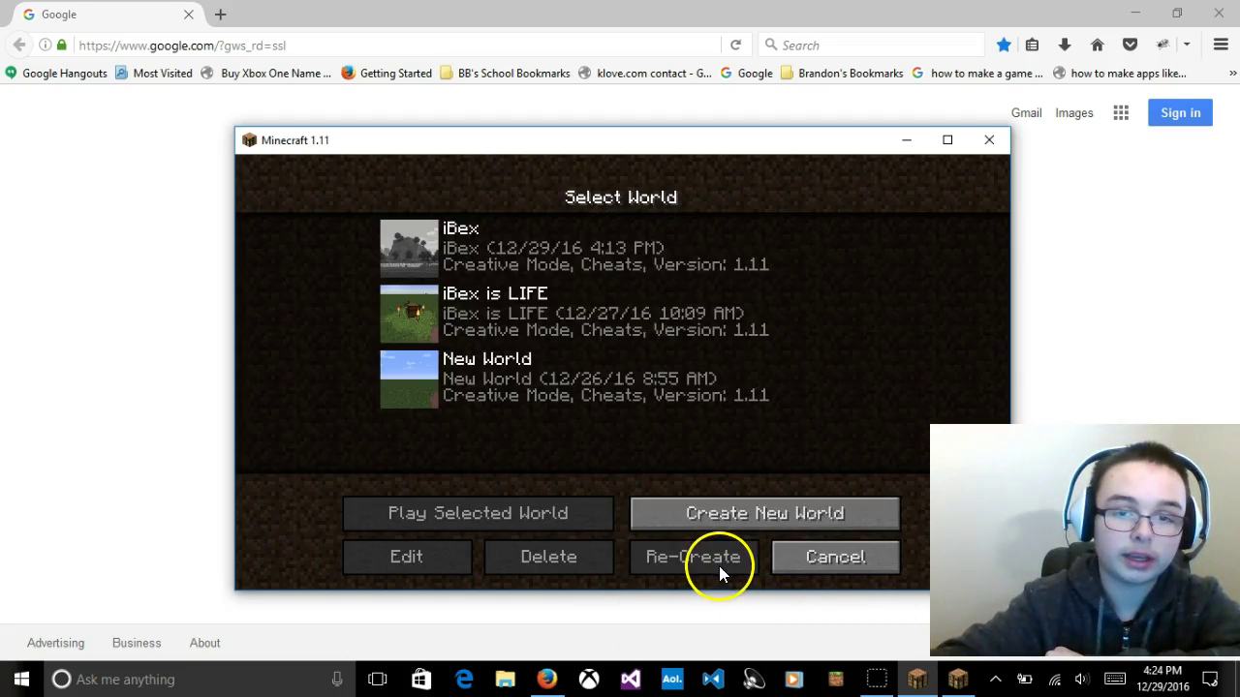
double_click(587, 260)
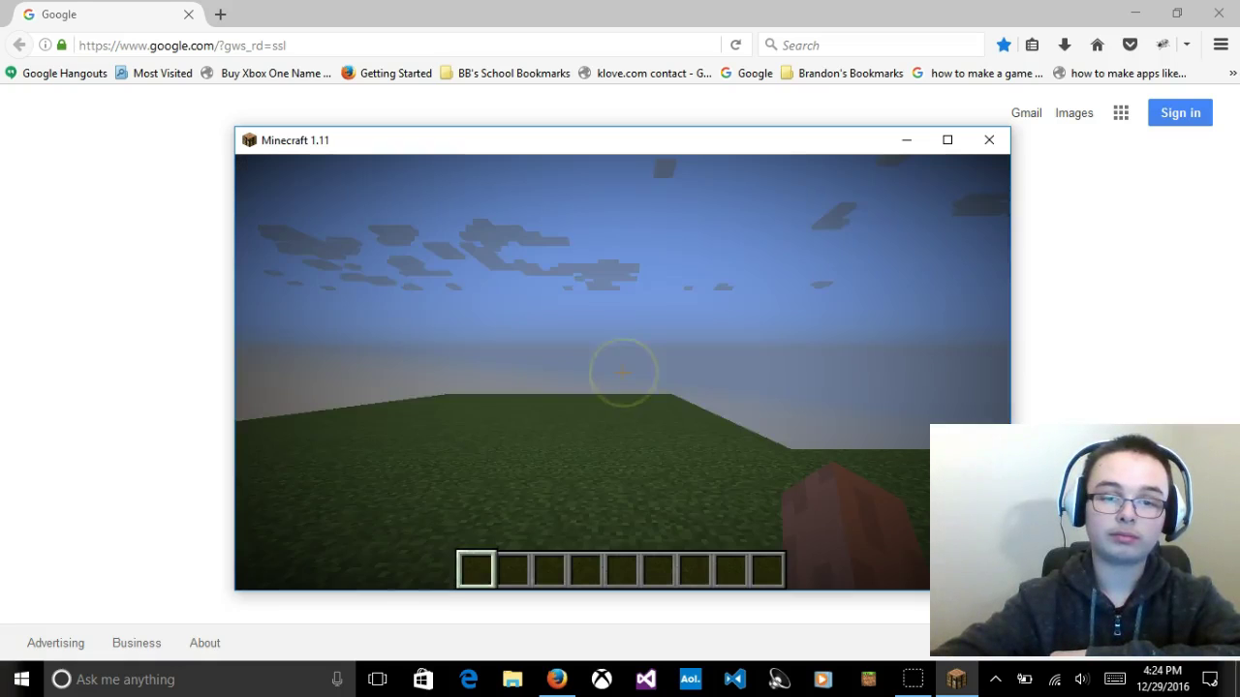
Step: Fly high above the flat grass world and look around at the clouds and the ground below
left_click(622, 372)
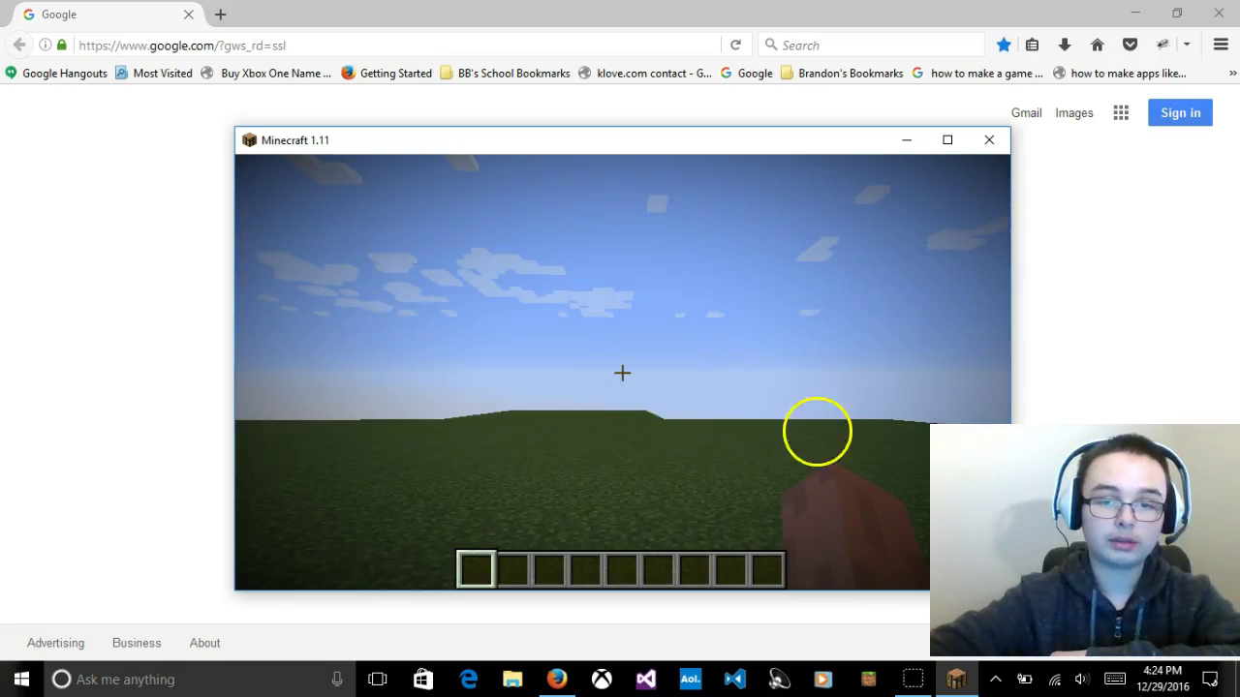
mouse_move(559, 368)
mouse_move(622, 372)
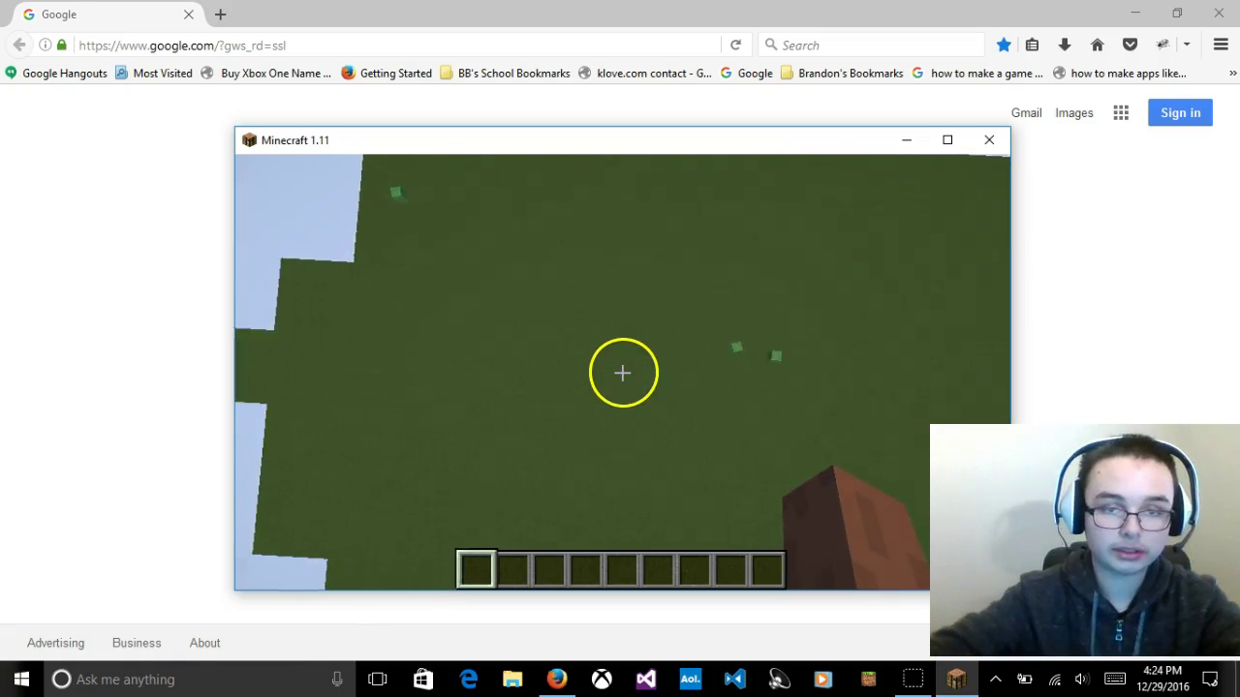
key("space")
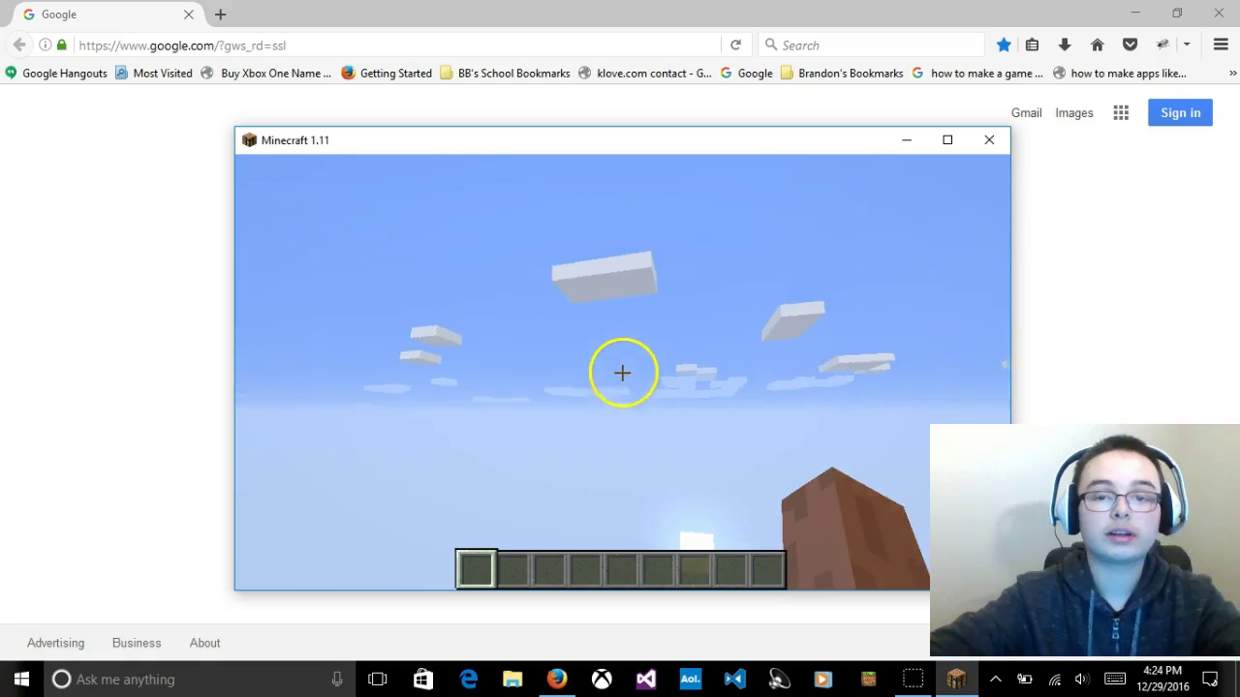
key("space")
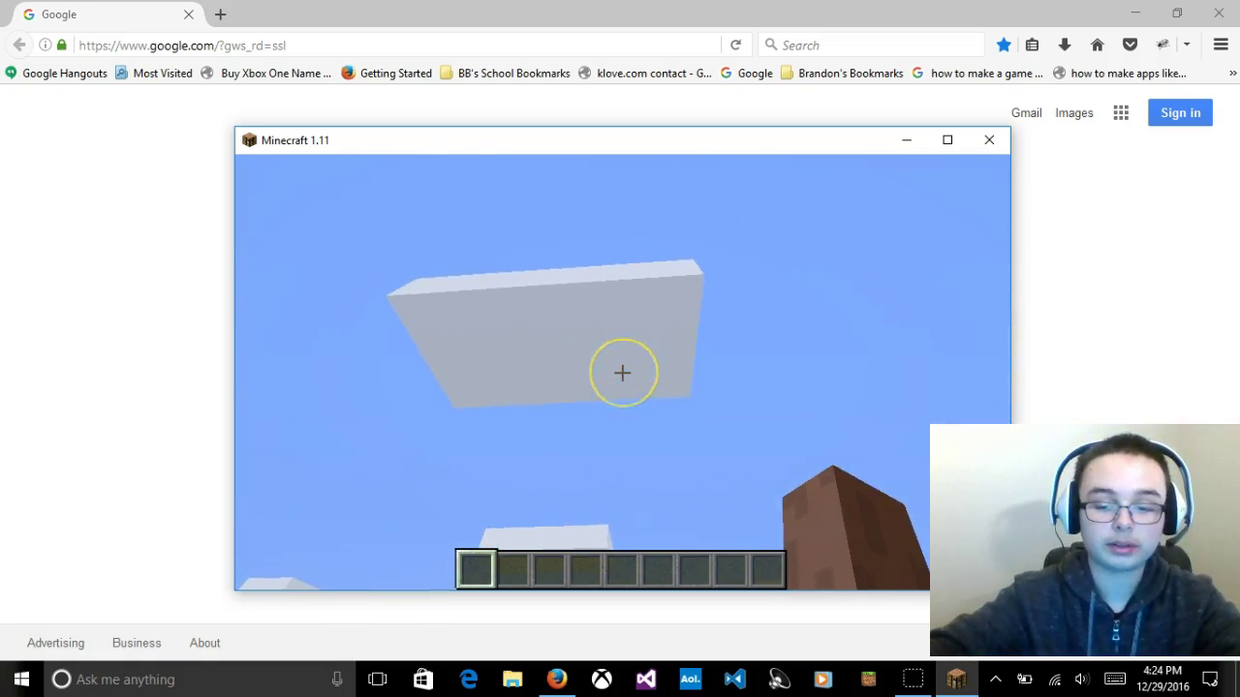
key("space")
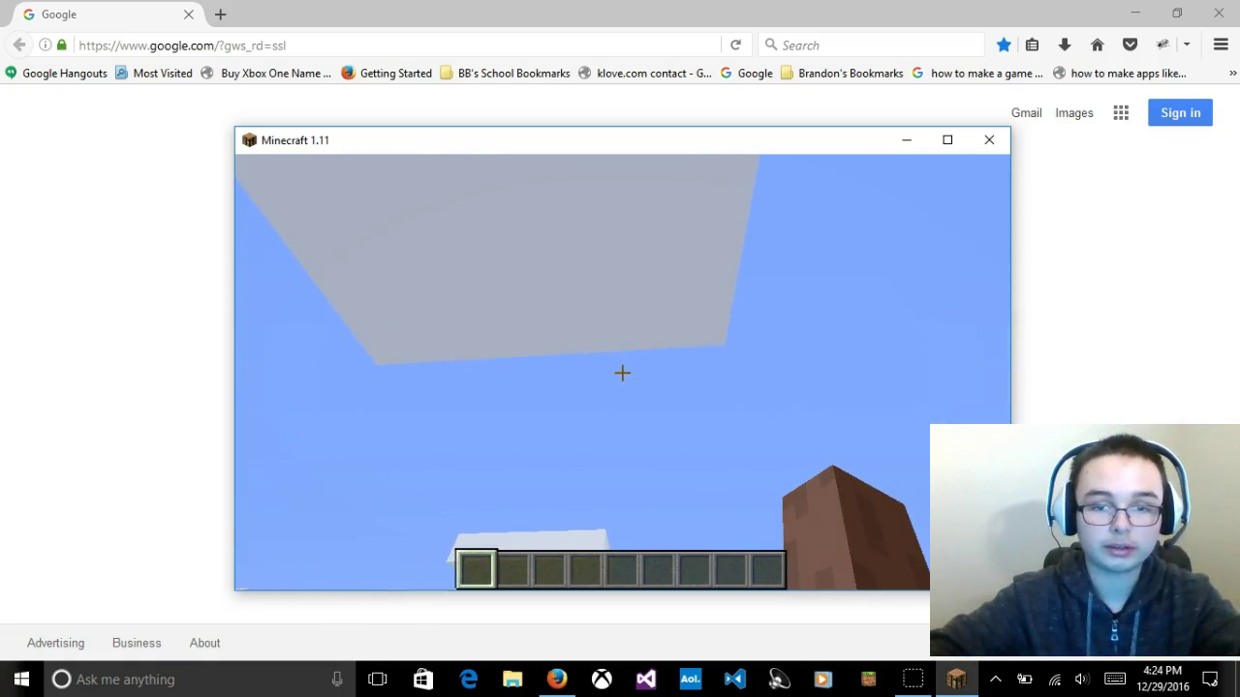
key("space")
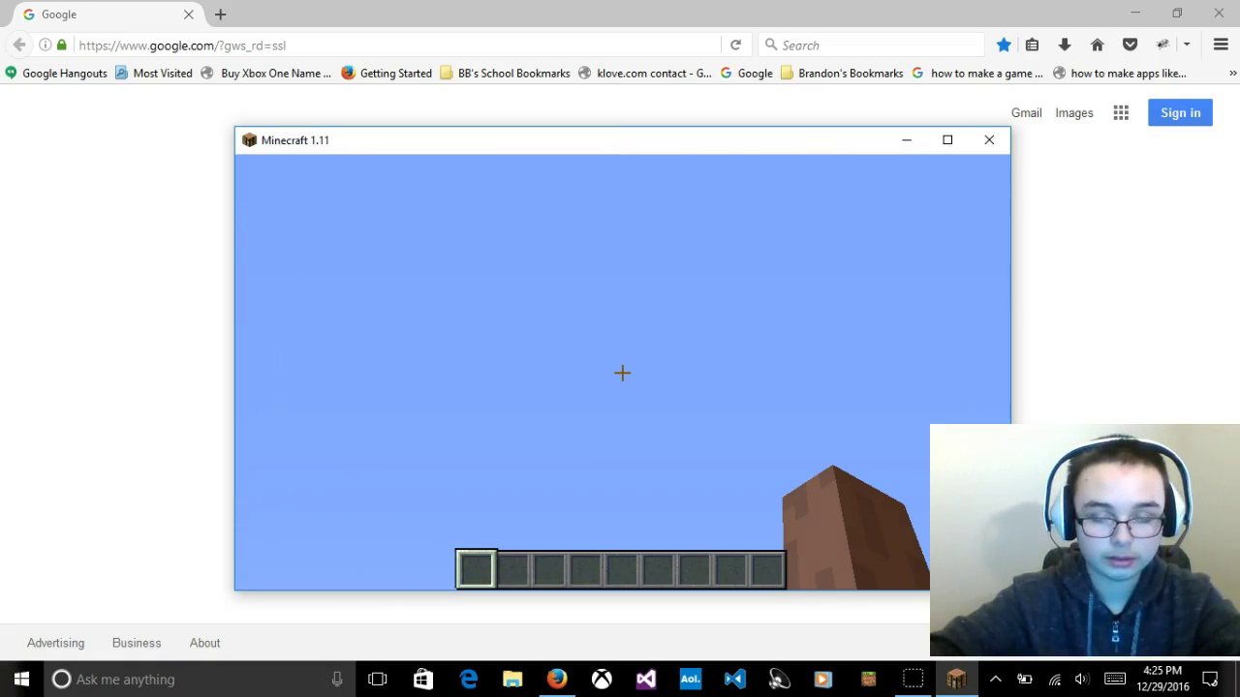
left_click(575, 456)
left_click(622, 370)
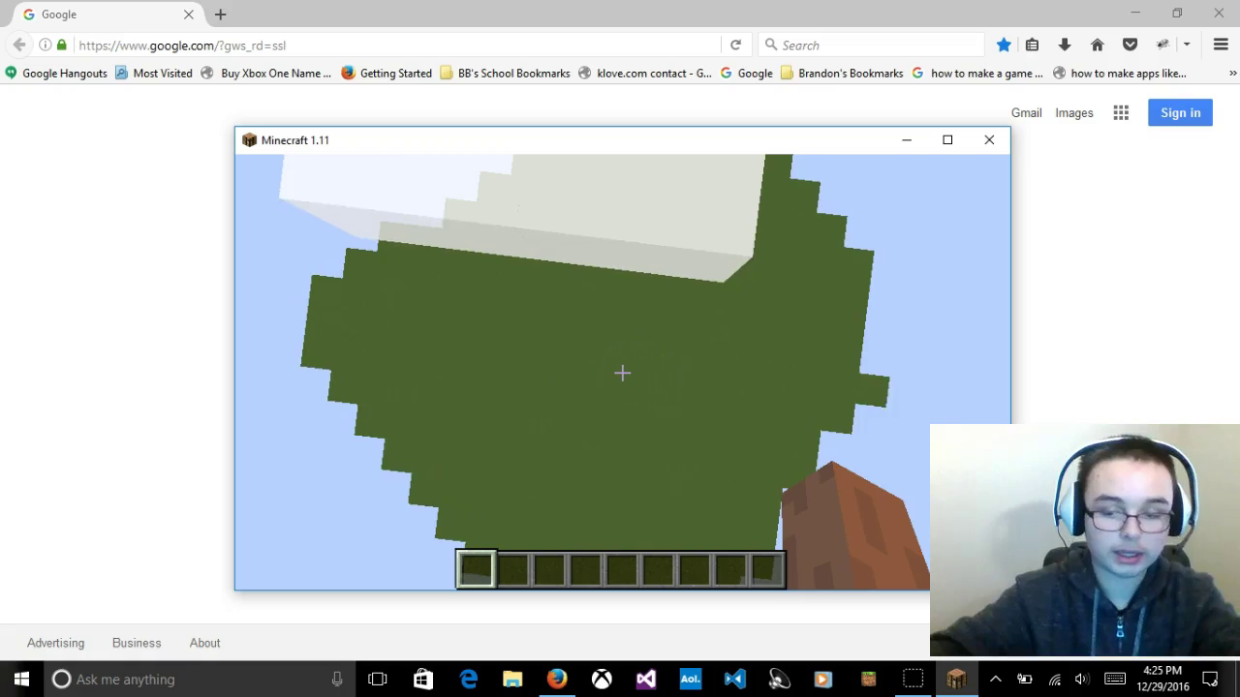
Step: Begin a /gamerule command in the chat and replace the suggested commandBlockOutput rule with "do"
key("t")
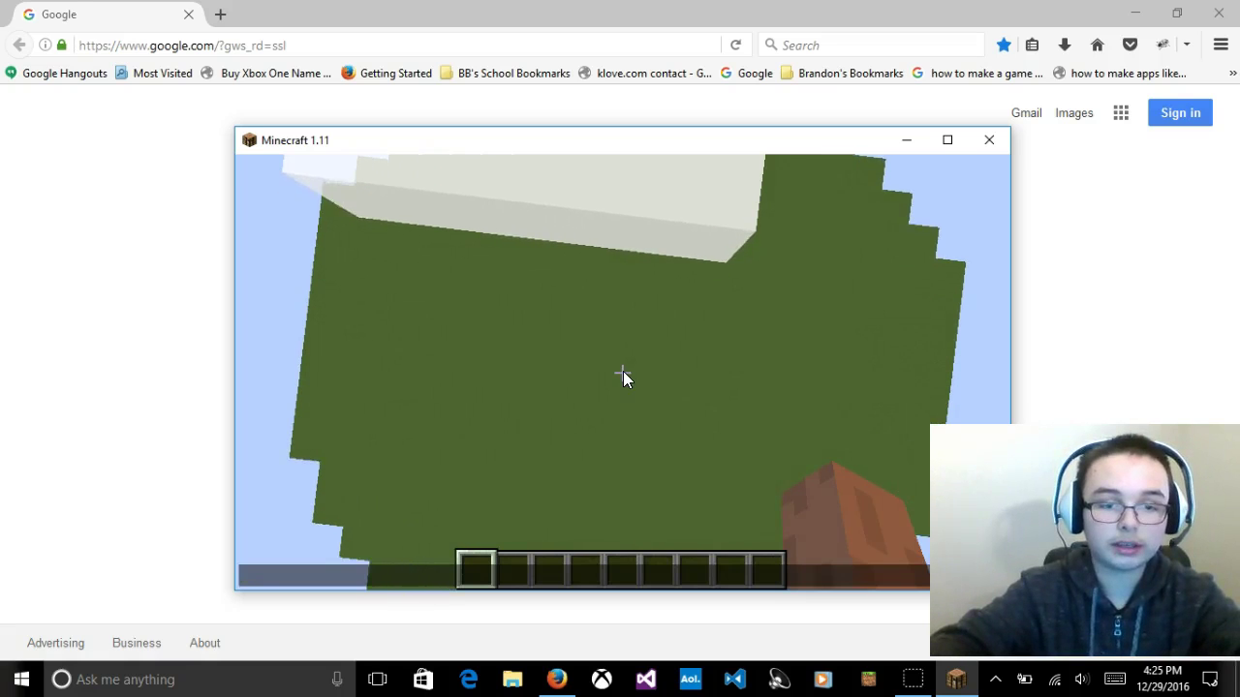
key("Escape")
type("/")
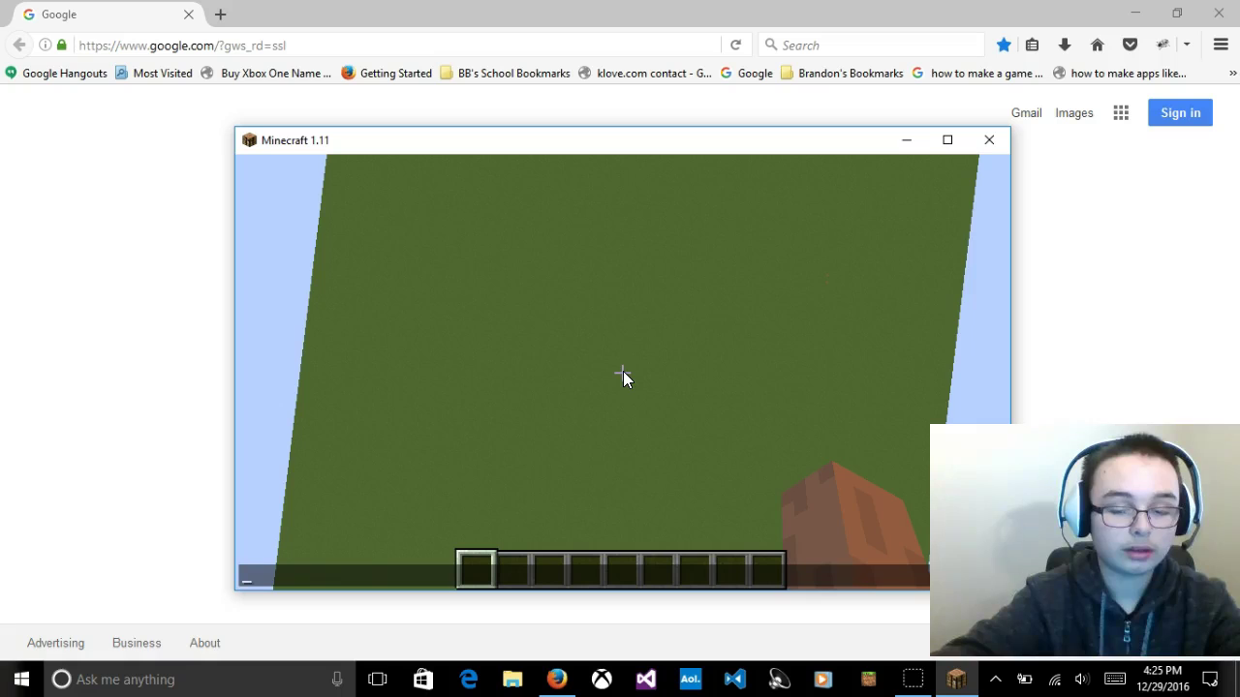
type("g")
key("Tab")
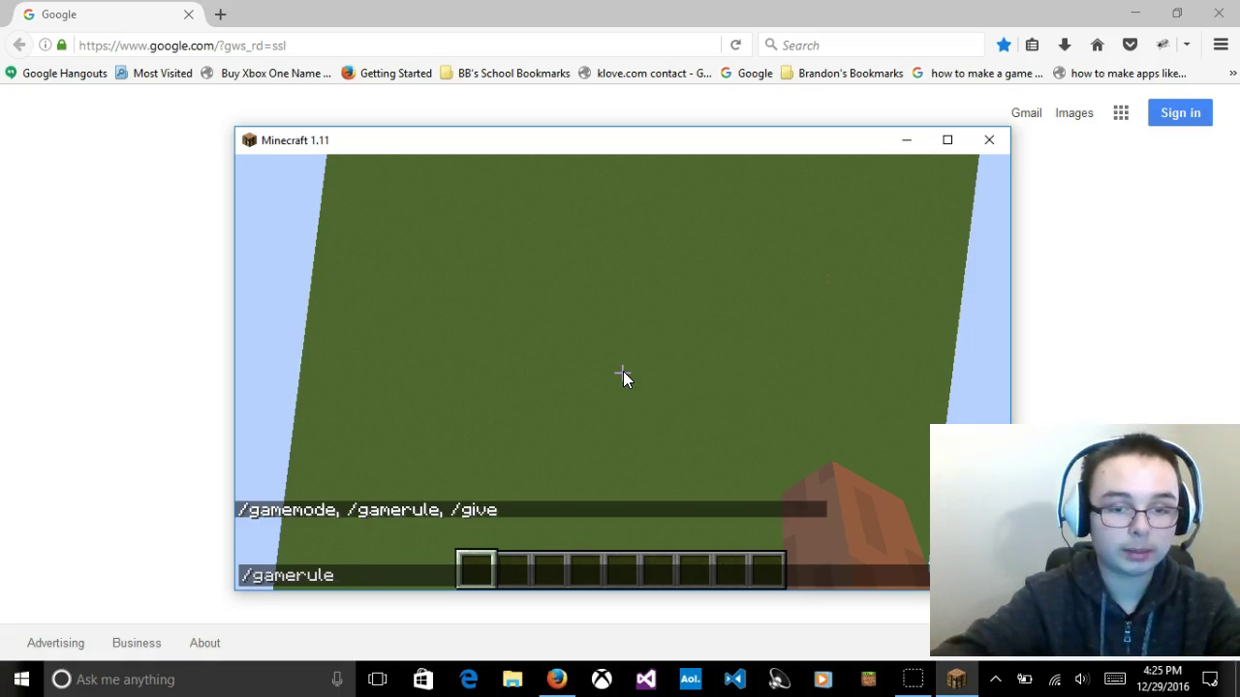
key("Tab")
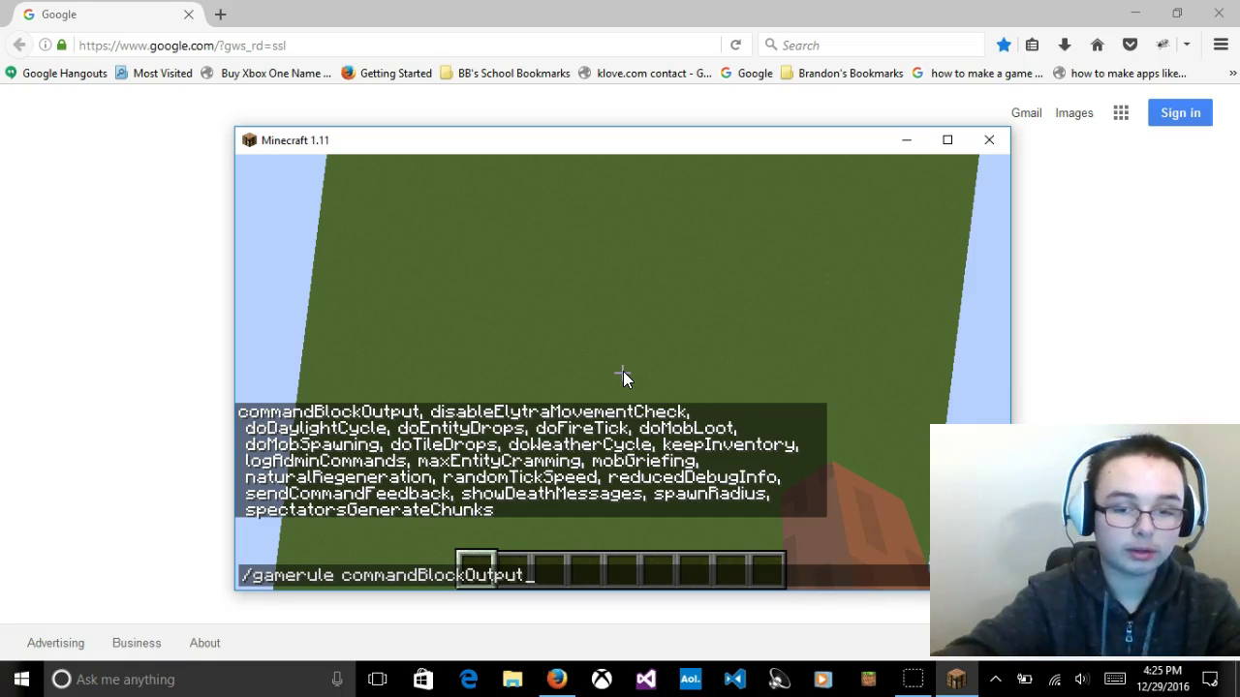
key("BackSpace")
key("BackSpace")
key("BackSpace")
key("BackSpace")
key("BackSpace")
key("BackSpace")
key("BackSpace")
key("BackSpace")
key("BackSpace")
key("BackSpace")
key("BackSpace")
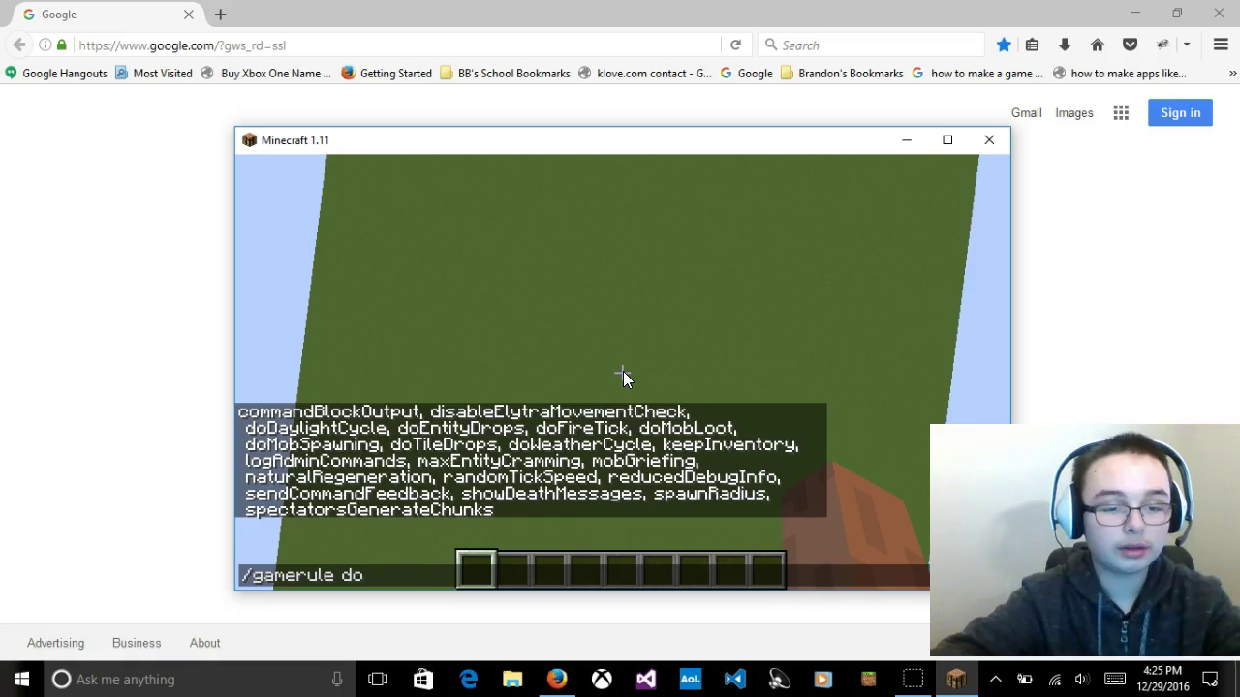
Step: Complete the command as /gamerule doMobSpawning false and run it
key("Tab")
key("Tab")
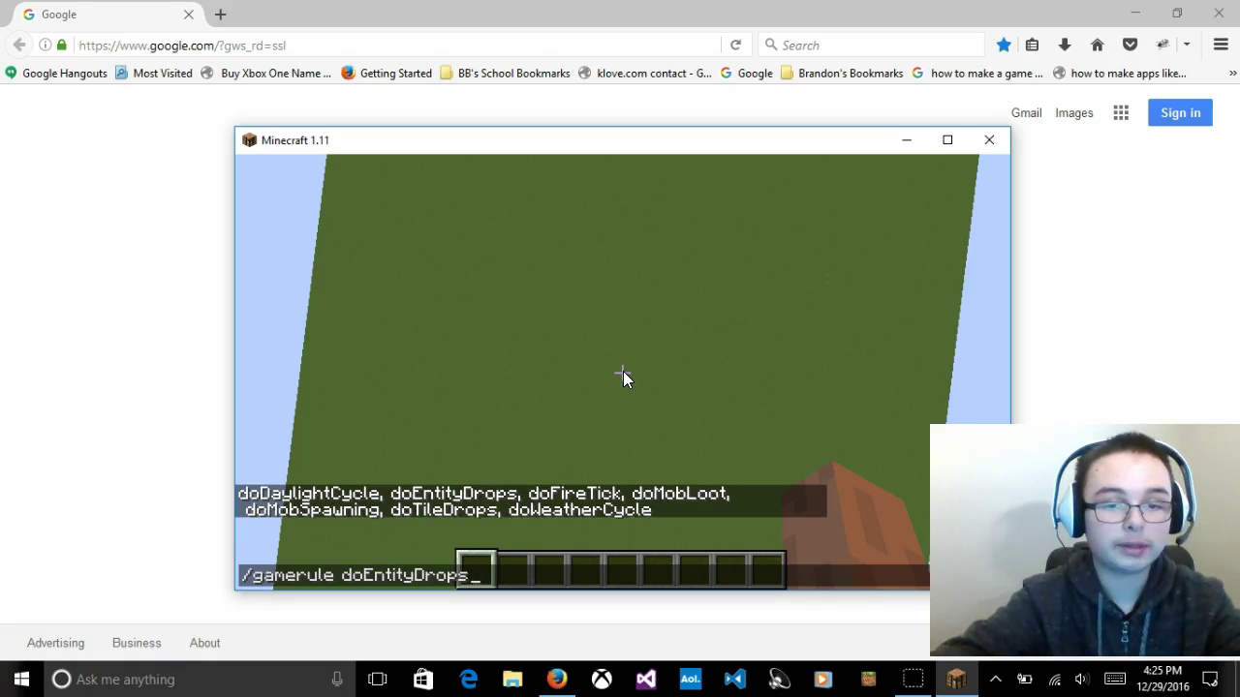
key("Tab")
key("Tab")
key("Tab")
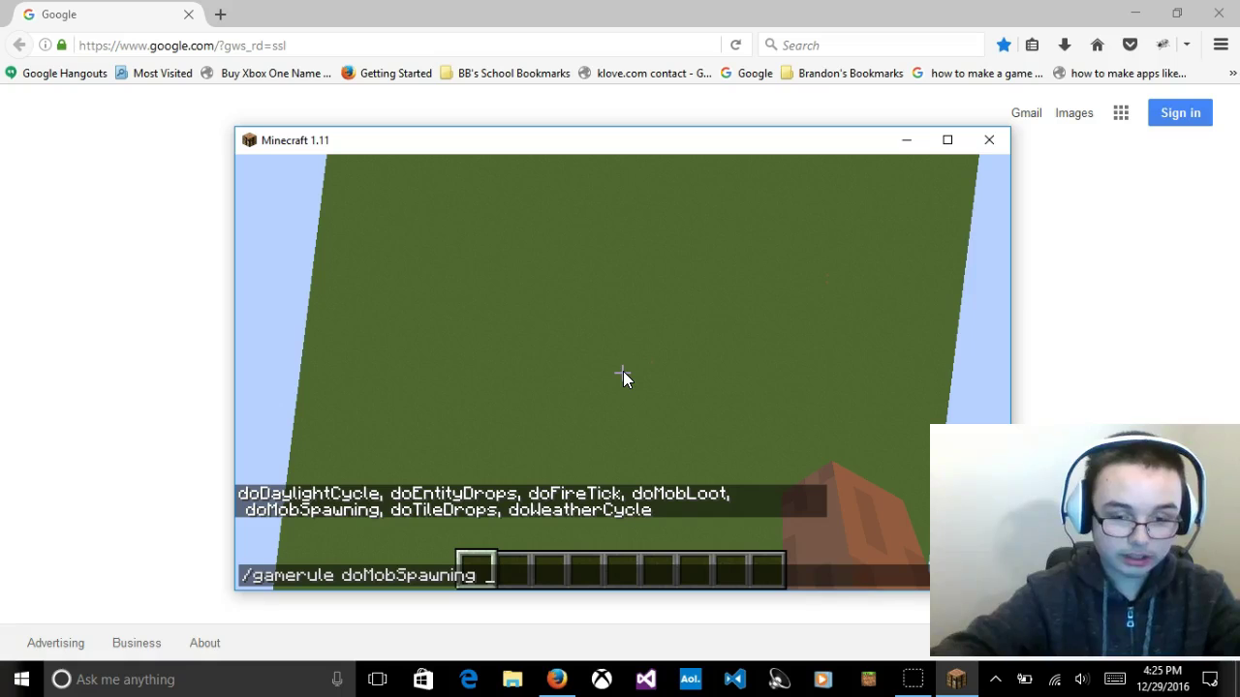
key("Tab")
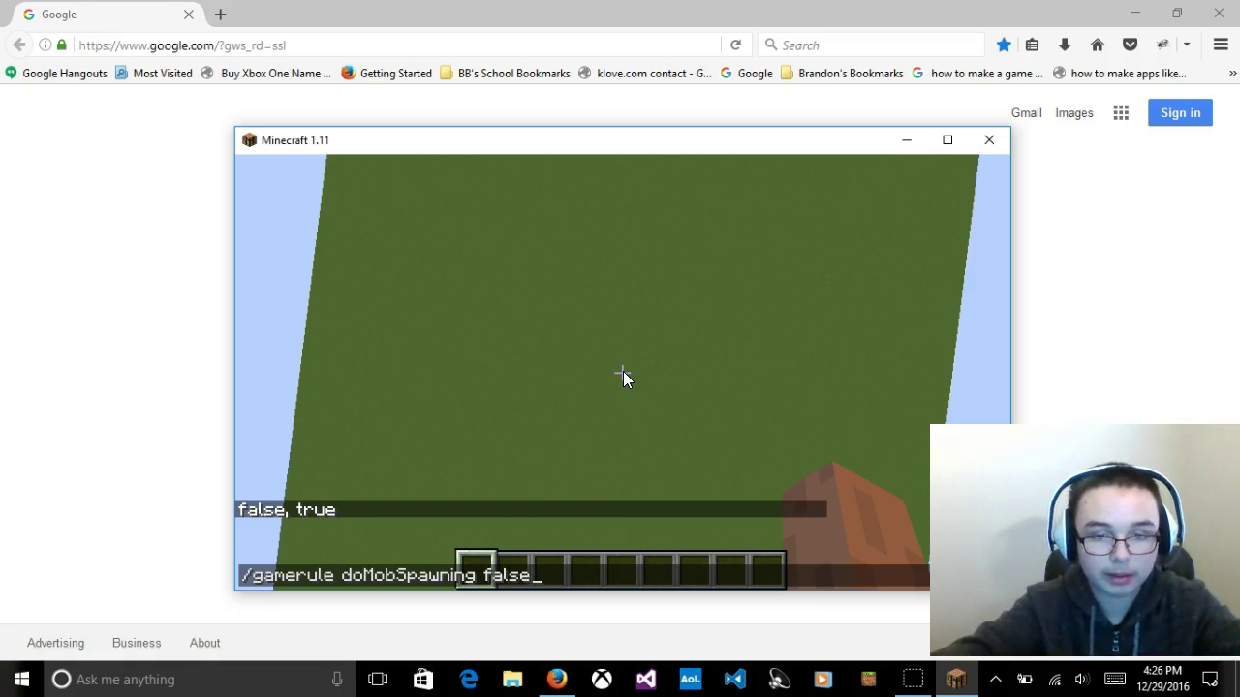
key("Return")
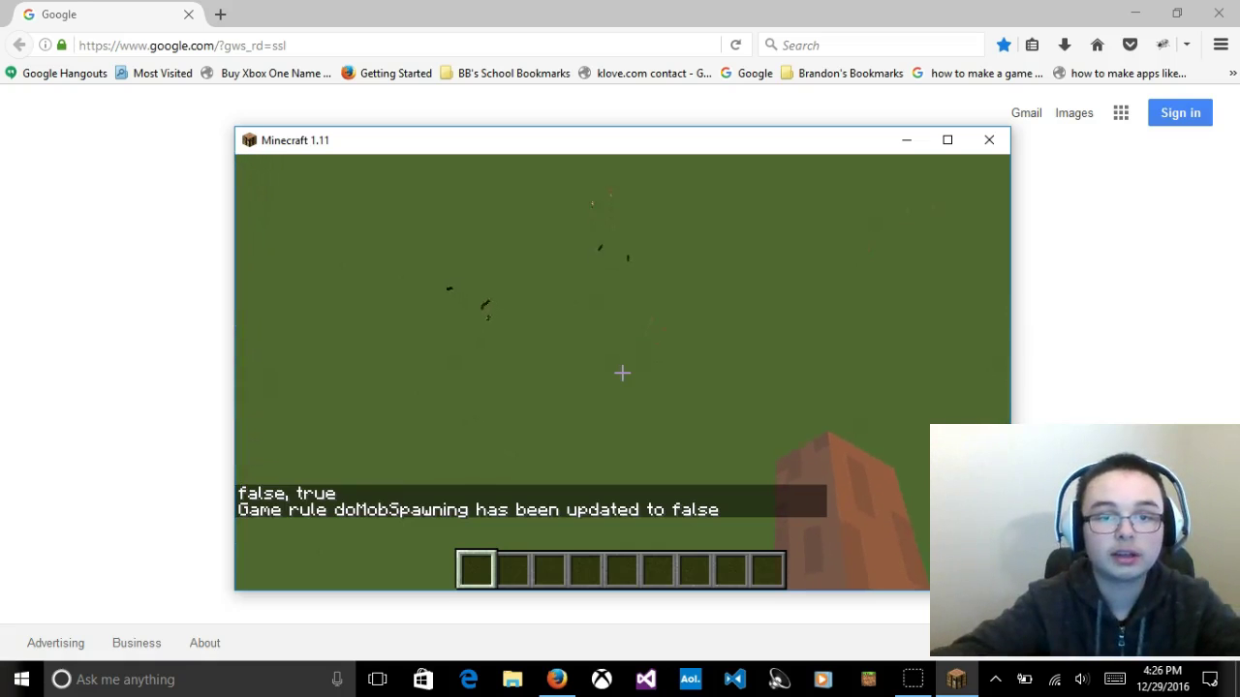
Step: Fly back down to the ground and pause the world with the Game Menu
left_click(622, 373)
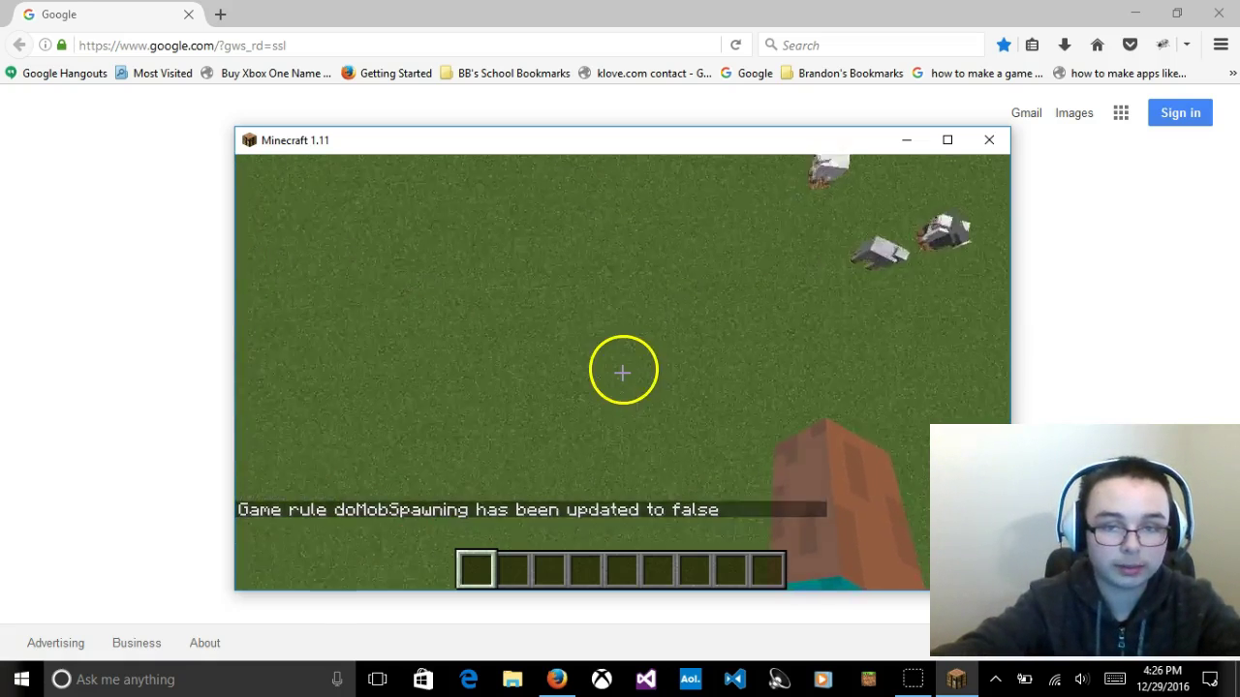
mouse_move(622, 373)
left_mouse_down()
mouse_move(597, 368)
mouse_move(648, 374)
mouse_move(623, 372)
left_mouse_up()
key("Escape")
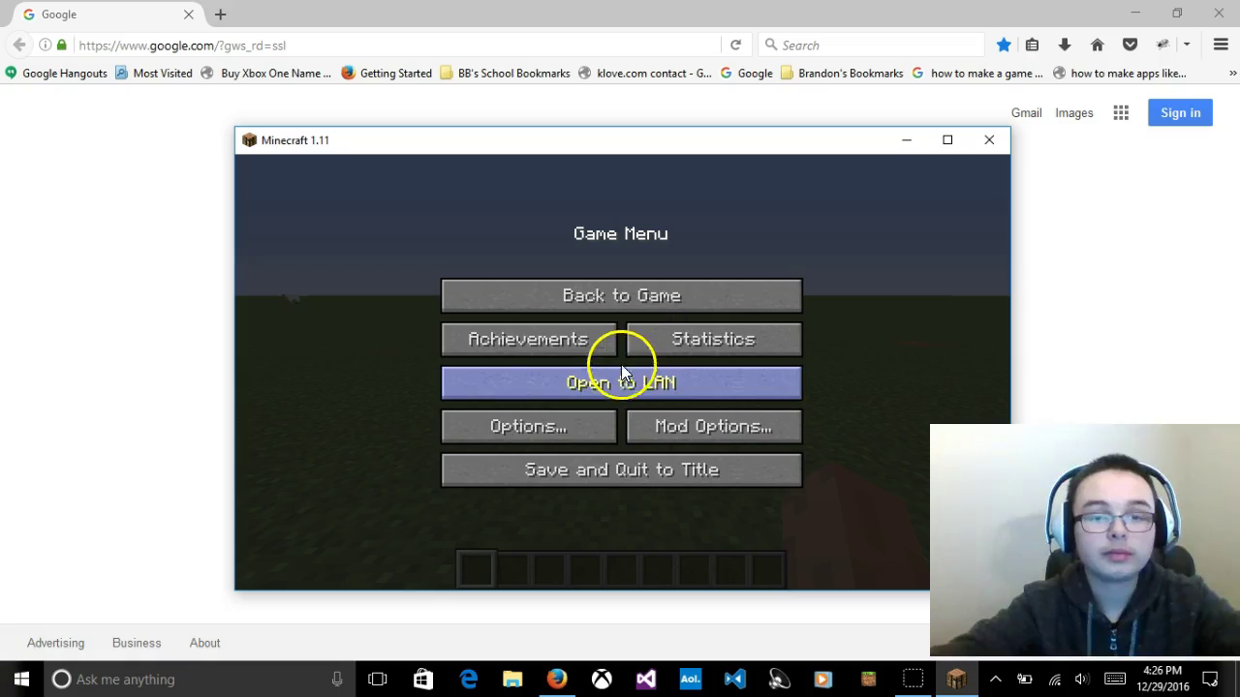
Step: Check the loaded mods from the paused world, and save and quit the world to the title screen
left_click(672, 427)
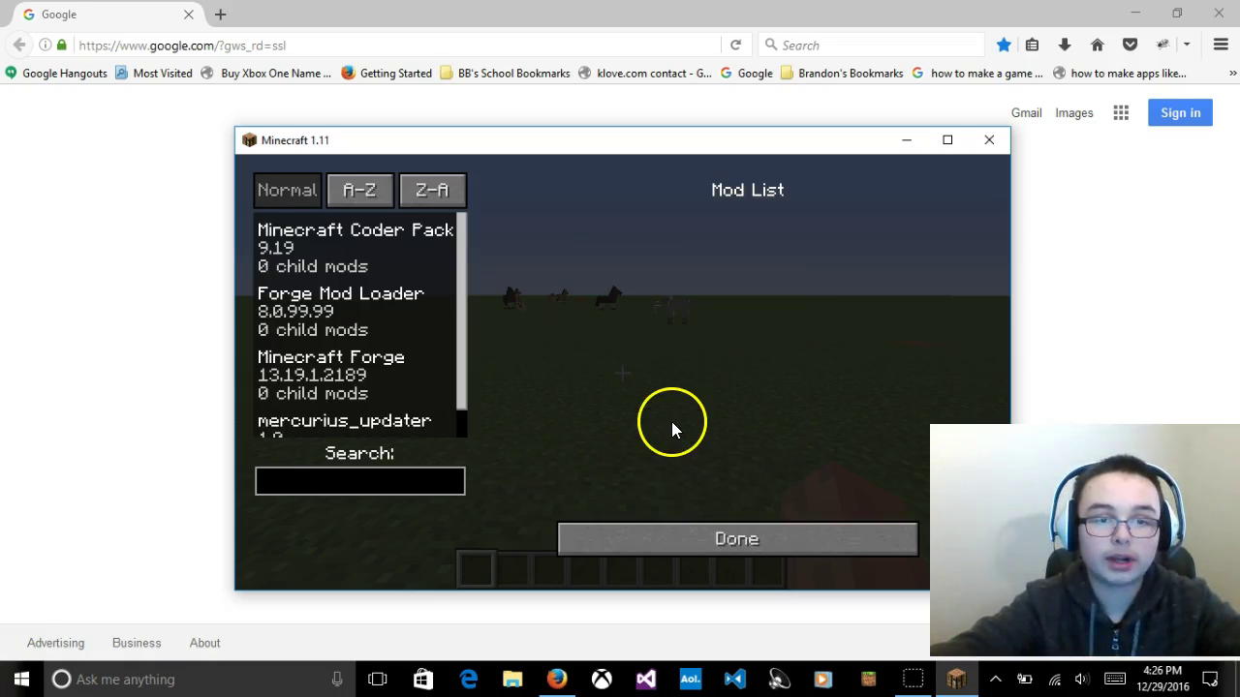
left_click(628, 547)
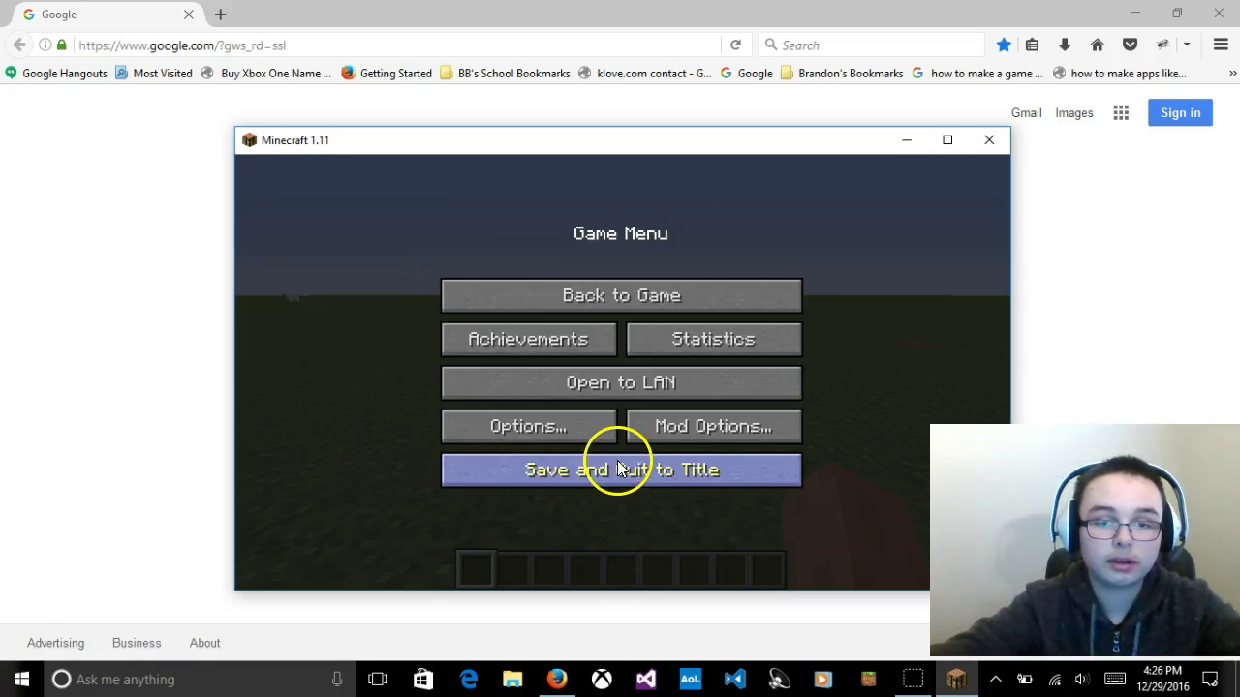
left_click(613, 468)
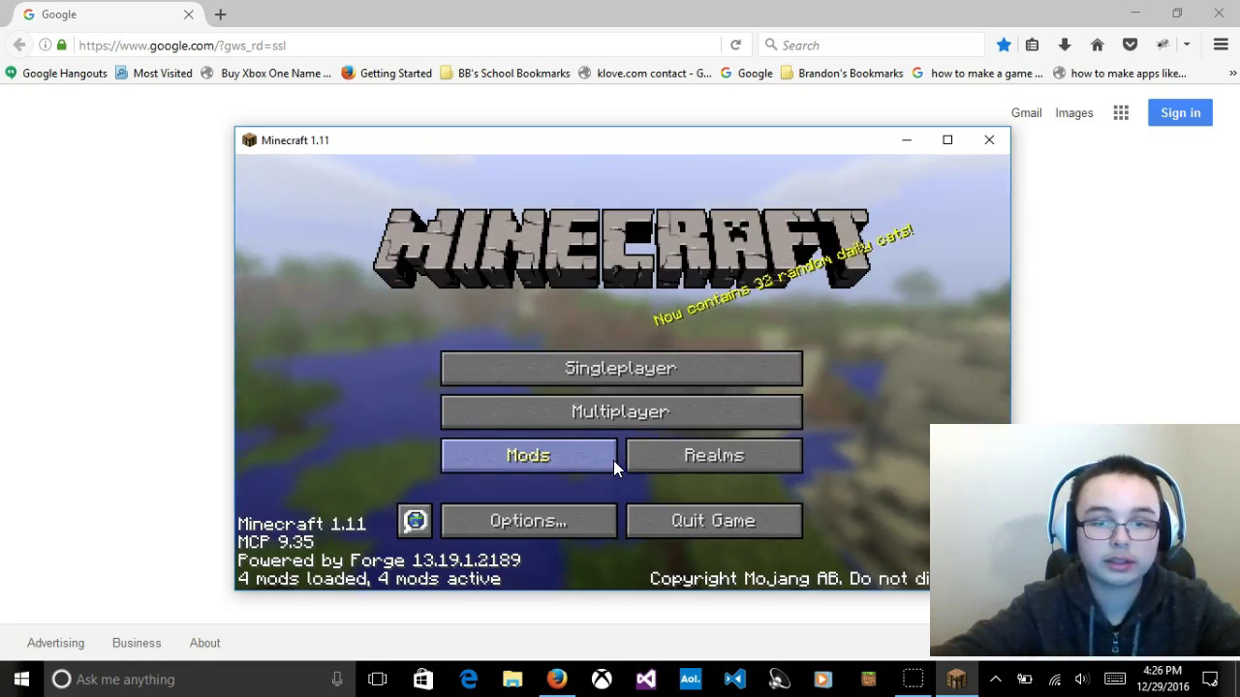
Step: Open the Realms news page from the Minecraft Realms screen and skim the posts on the Mojang blog
left_click(701, 467)
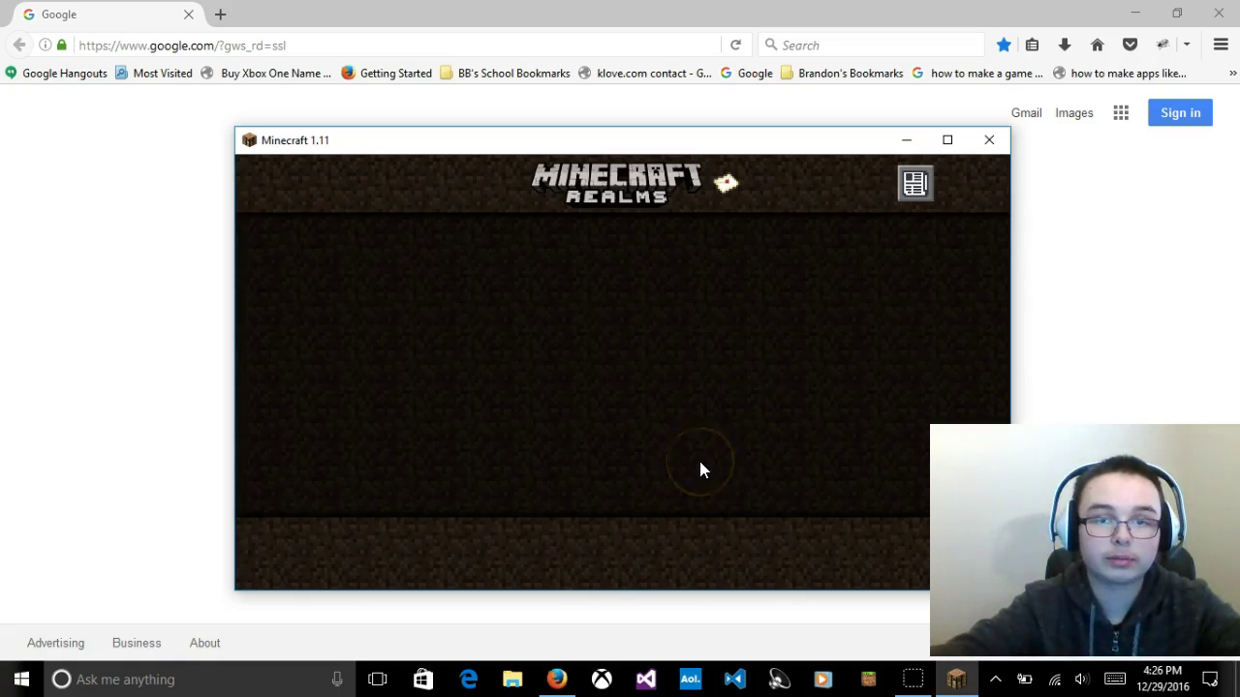
left_click(917, 183)
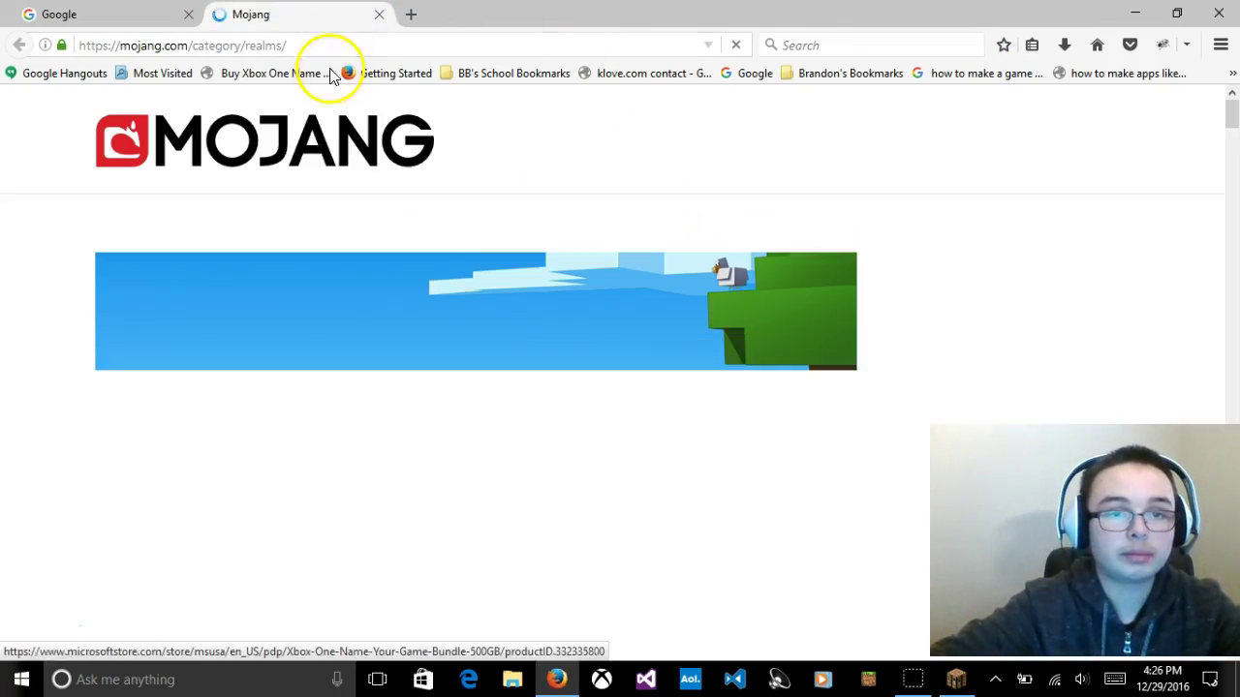
scroll(476, 296, "down", 3)
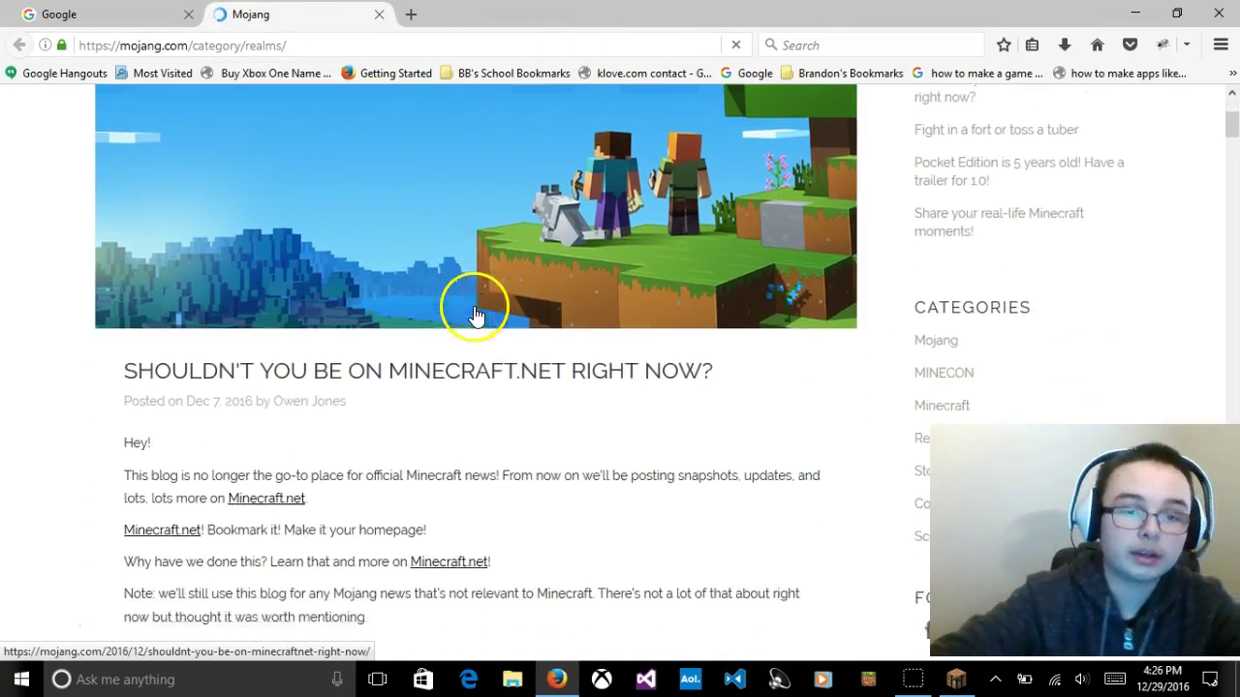
scroll(473, 315, "down", 5)
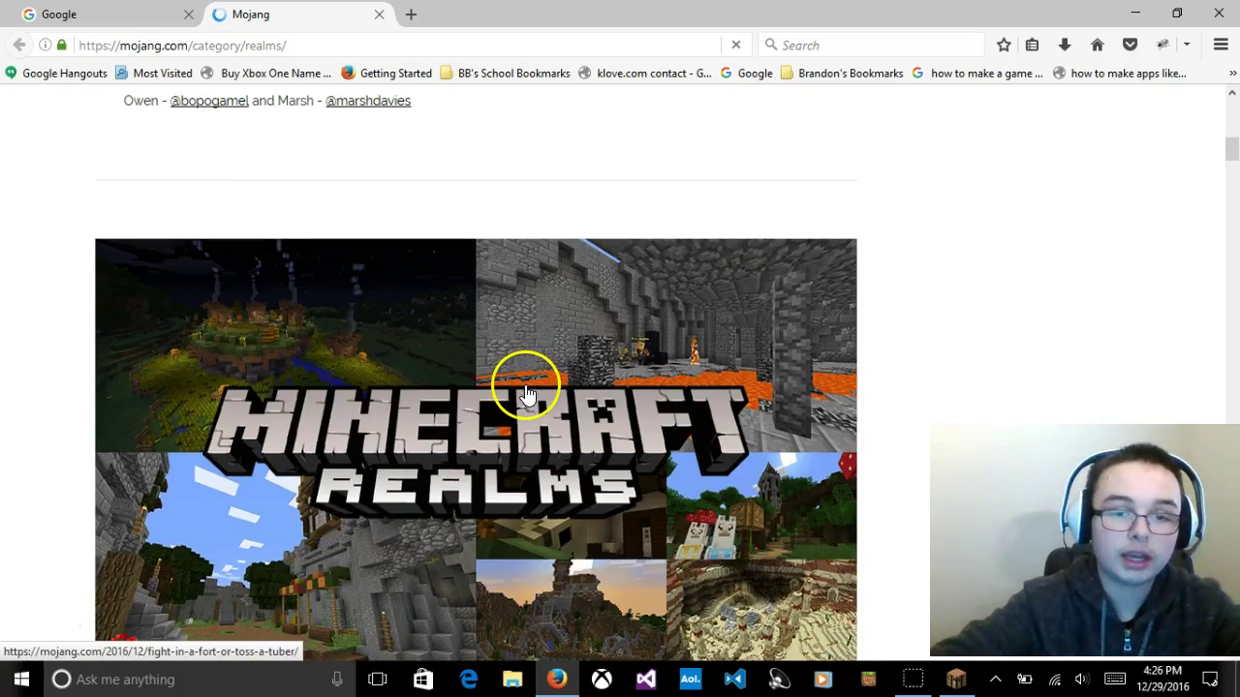
scroll(526, 394, "down", 10)
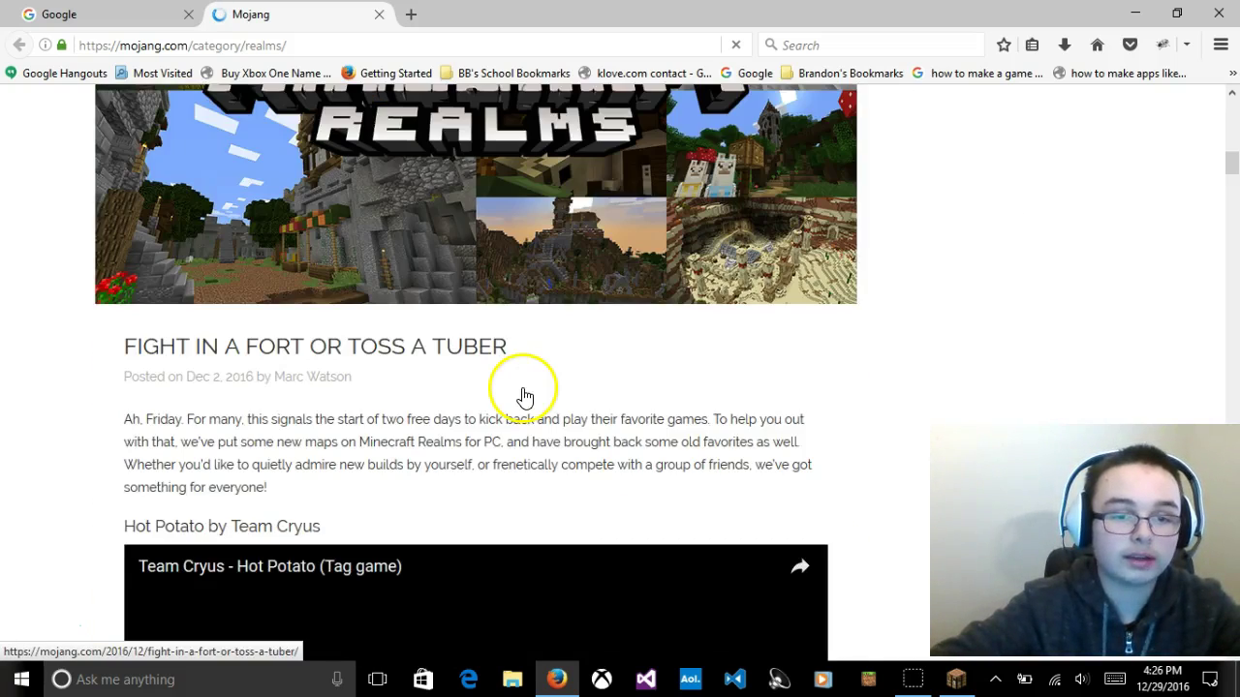
scroll(523, 392, "up", 12)
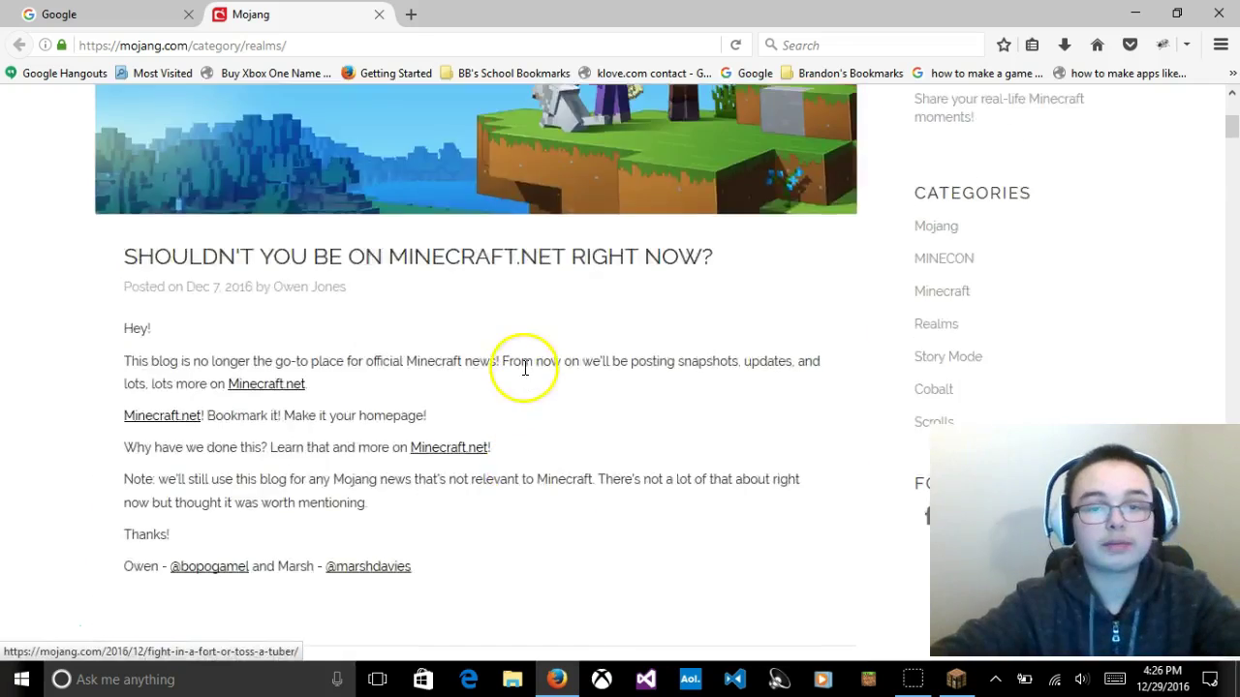
scroll(524, 367, "up", 4)
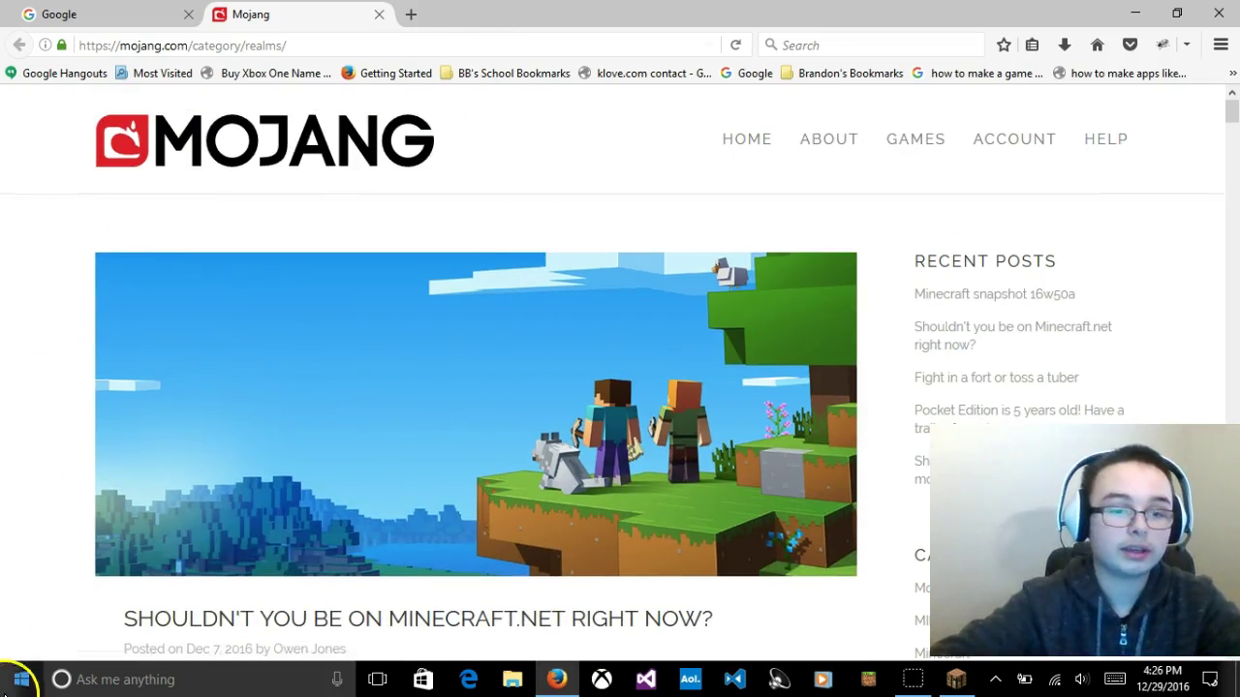